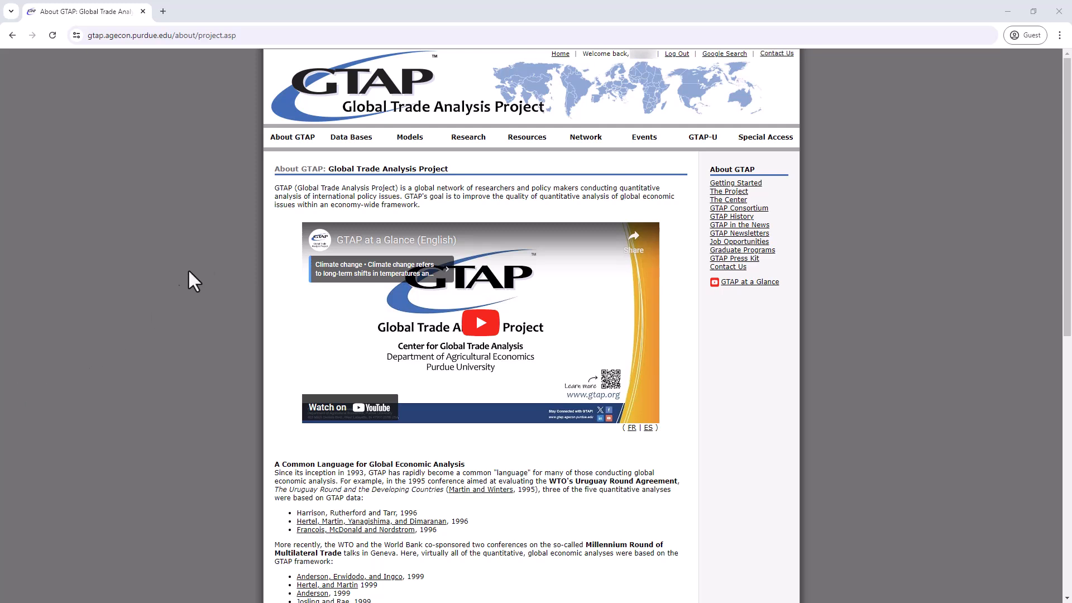
# Open the GTAP Data Base version overview and view the GTAP 11 Data Base page
pyautogui.moveTo(351, 146)
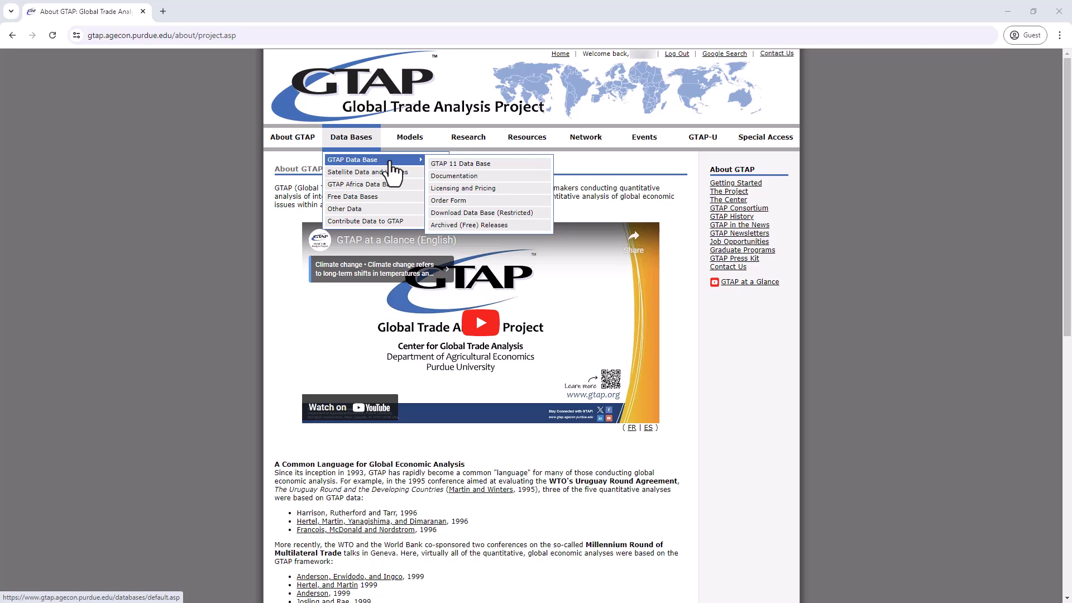
pyautogui.click(390, 162)
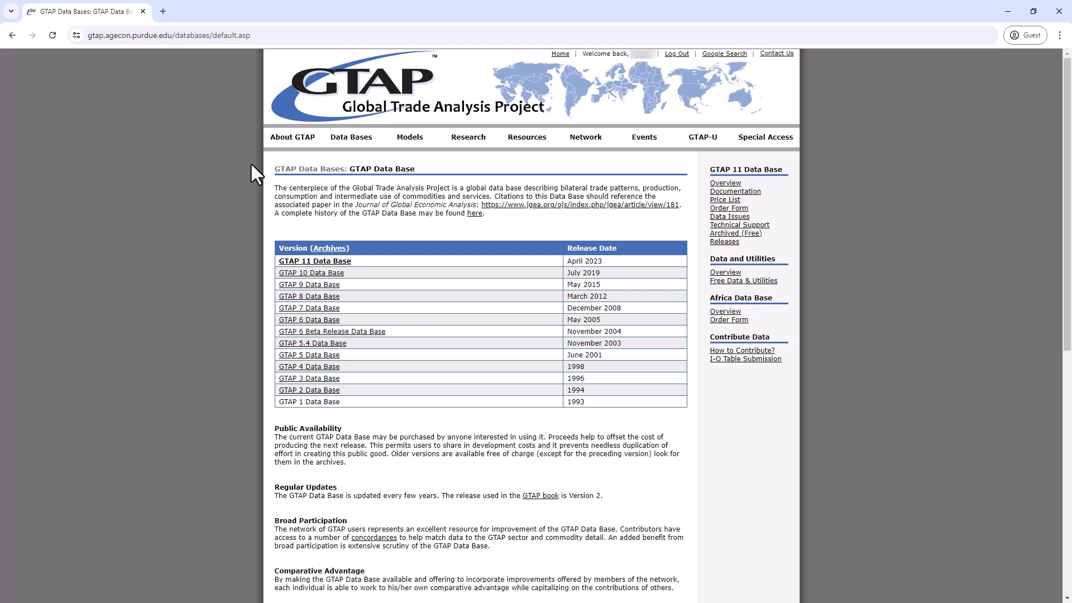
pyautogui.click(304, 271)
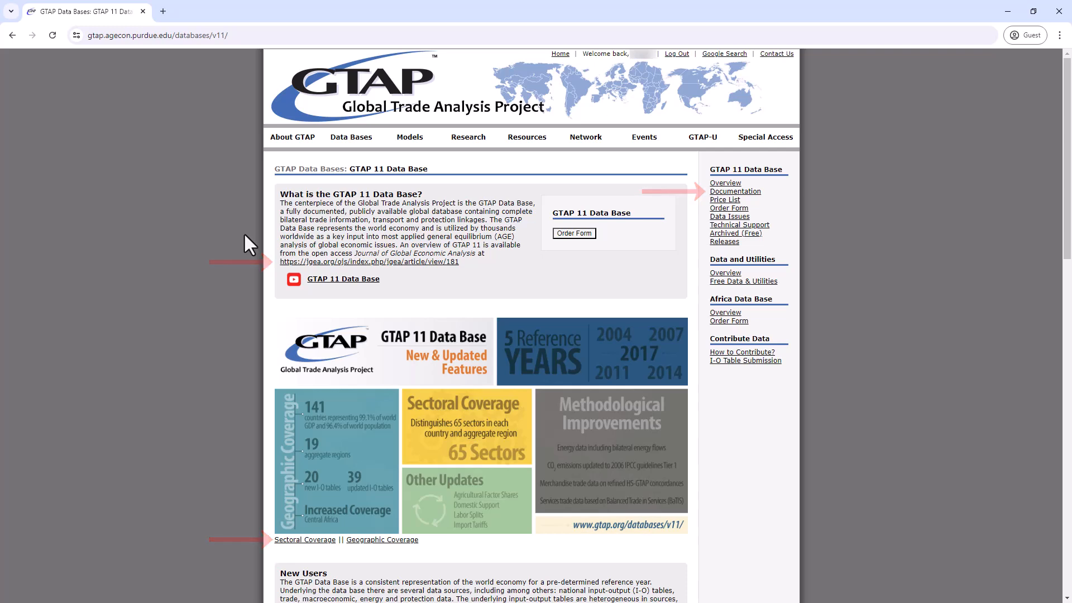
# Open the GTAP Data Base archives and review the free releases and the satellite data and utilities
pyautogui.moveTo(339, 150)
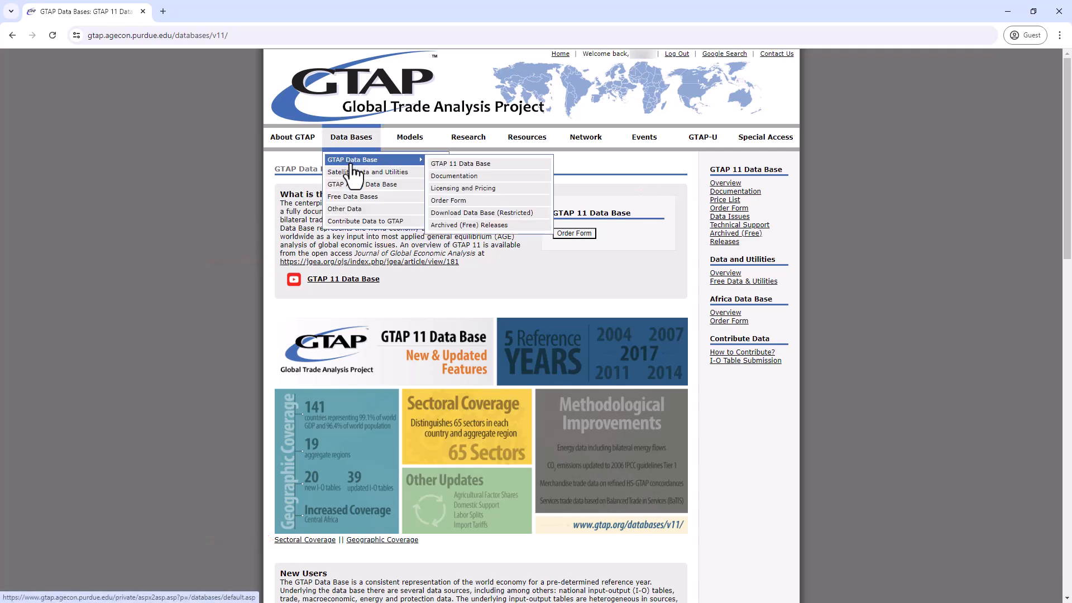
pyautogui.click(352, 163)
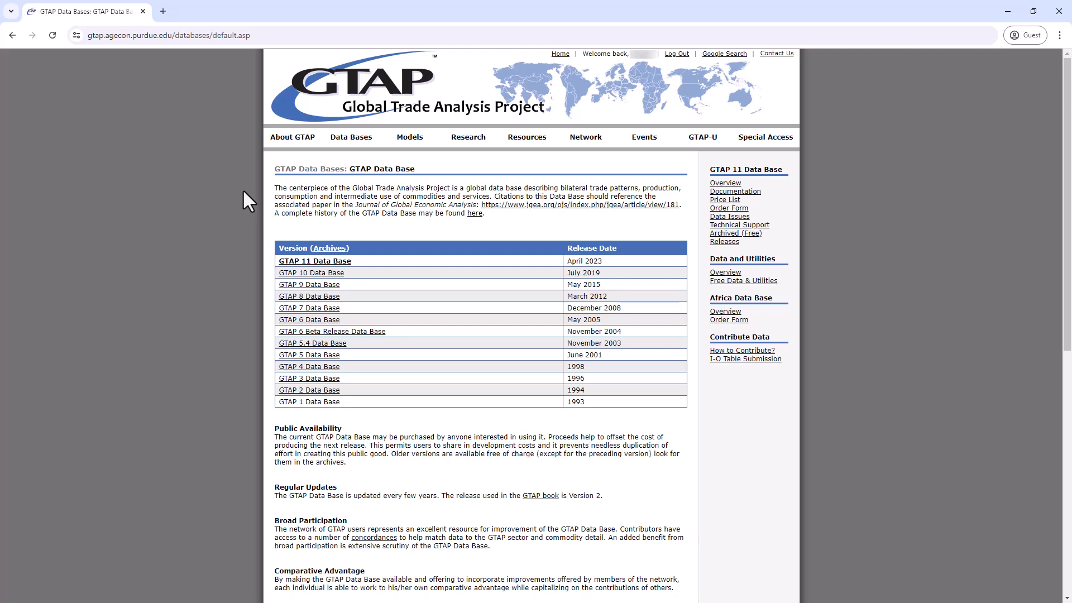
pyautogui.click(330, 250)
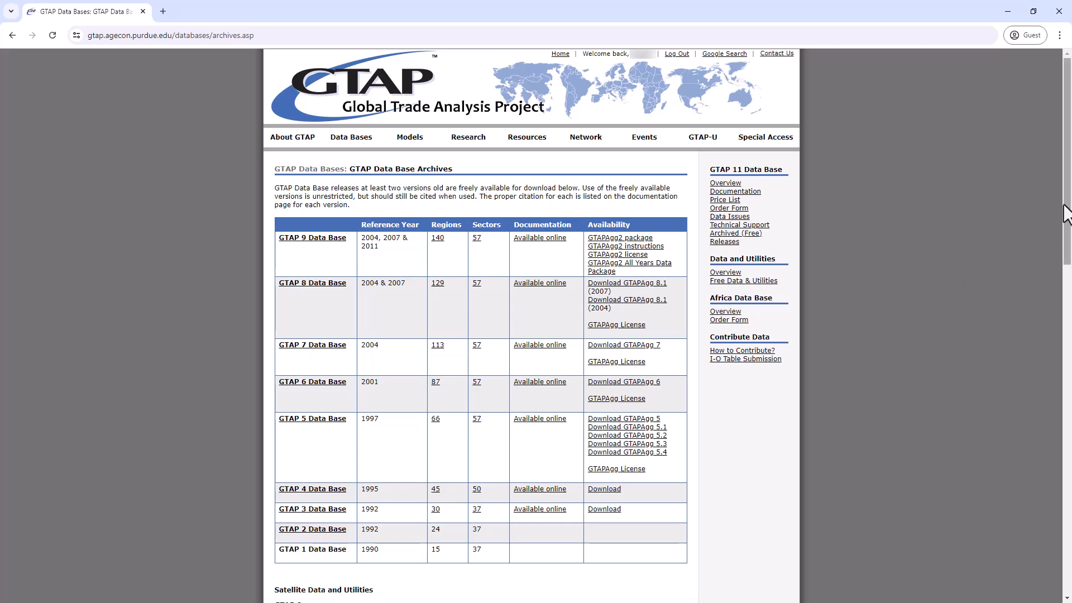
pyautogui.scroll(-2, 1068, 220)
pyautogui.moveTo(1067, 219); pyautogui.dragTo(1069, 399)
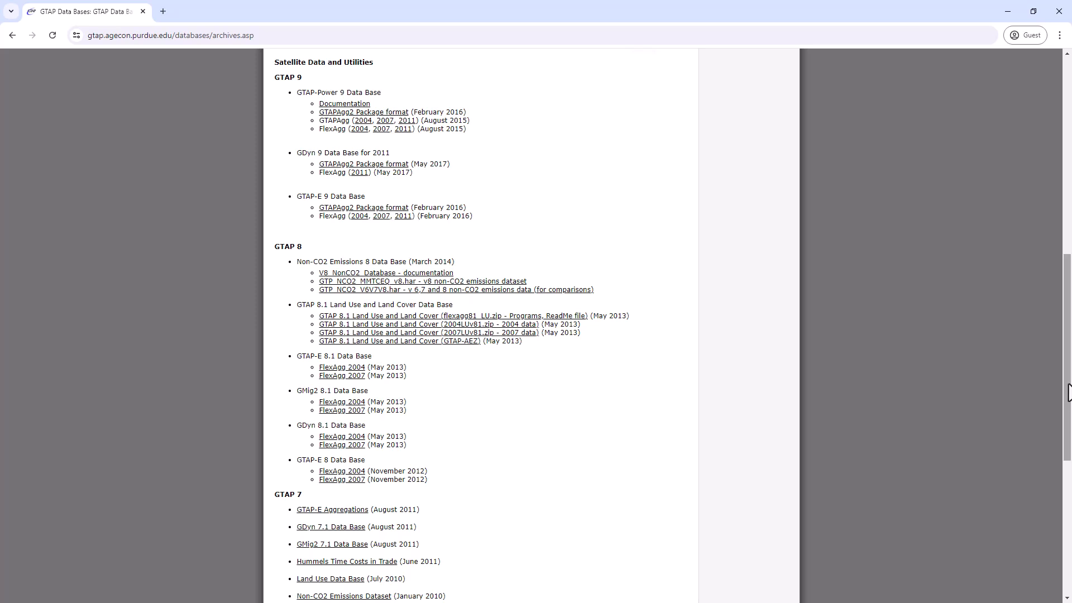
pyautogui.moveTo(1070, 399); pyautogui.dragTo(1051, 177)
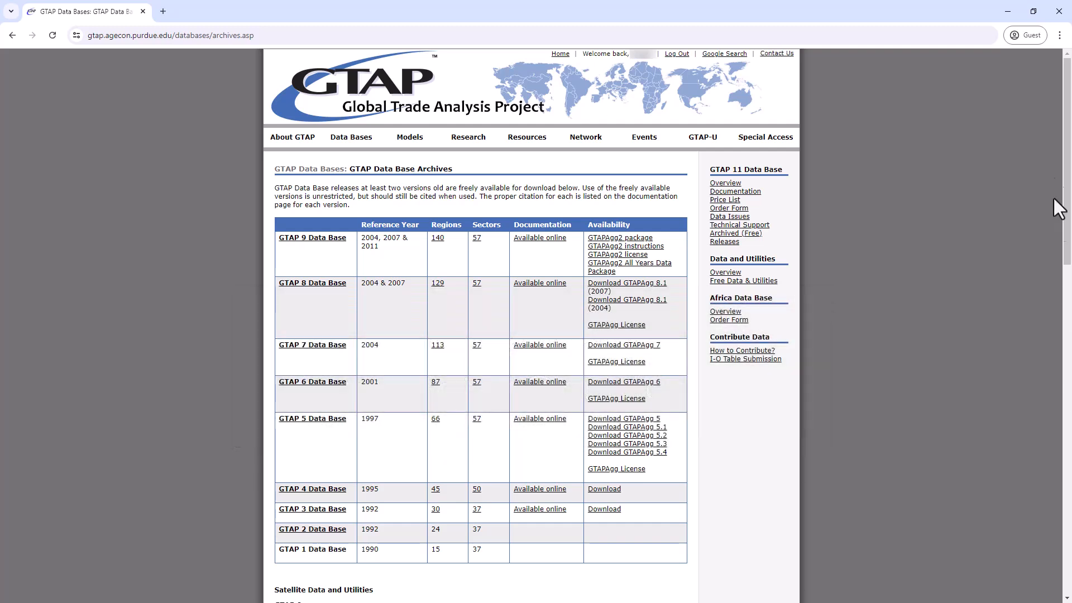
# Download the GTAP 9 GTAPAgg2 package, gtapagg2s.zip, to the Desktop
pyautogui.click(641, 240)
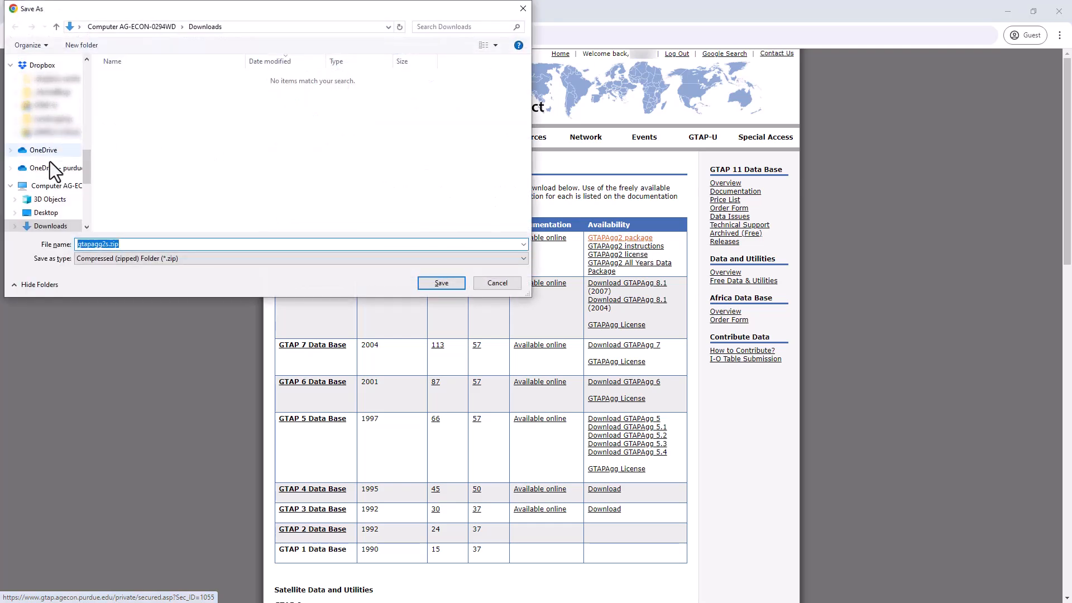
pyautogui.click(47, 214)
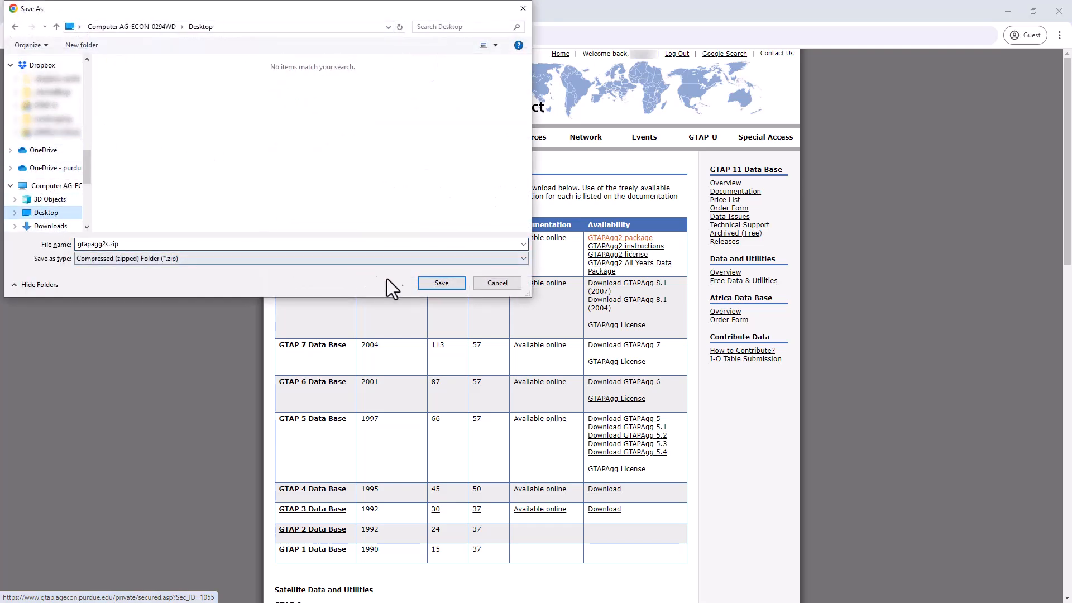
pyautogui.click(437, 285)
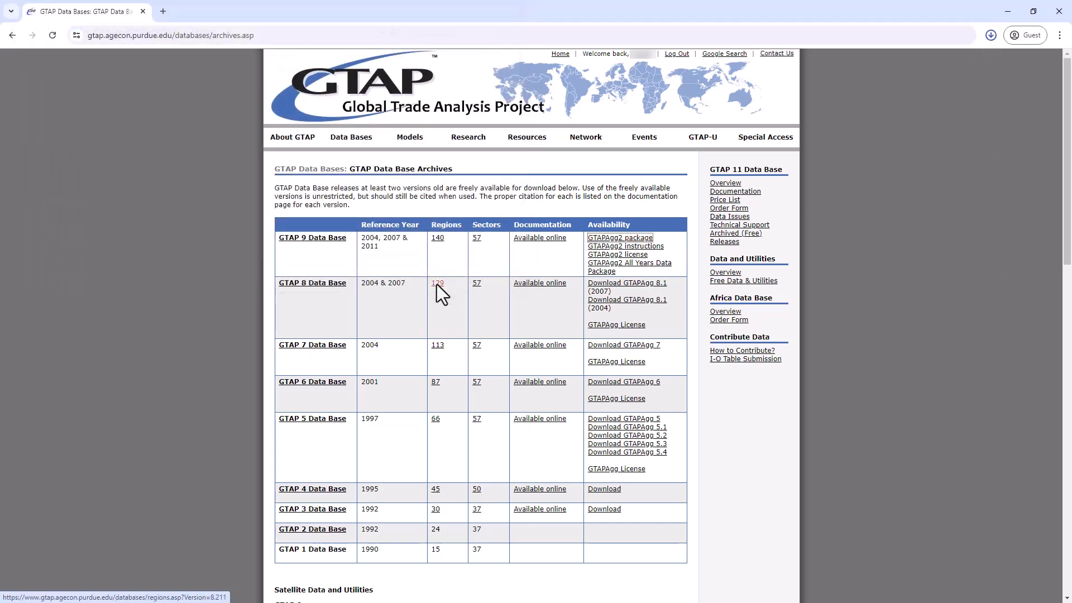
# Download the GTAP 9 GTAPAgg2 instructions, GTAPAgg2_Instructions.pdf, to the Desktop
pyautogui.click(630, 247)
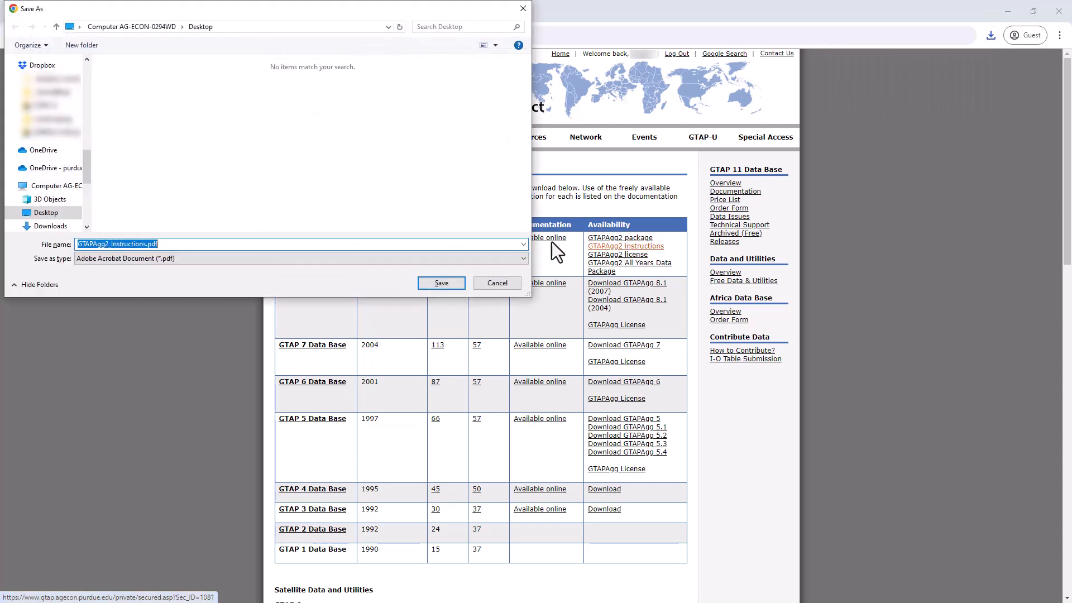
pyautogui.click(30, 217)
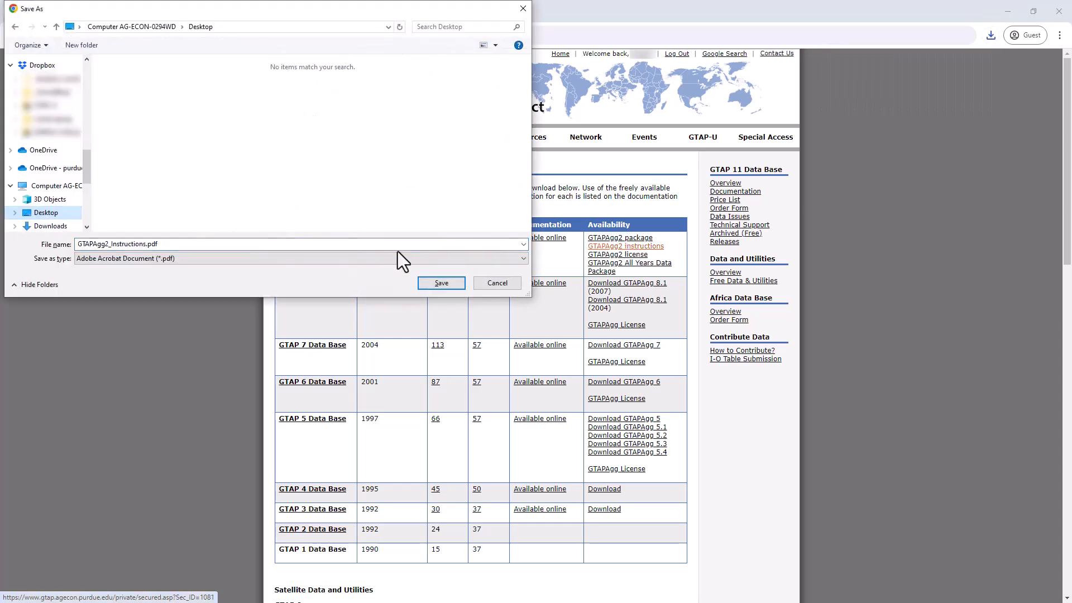
pyautogui.click(441, 283)
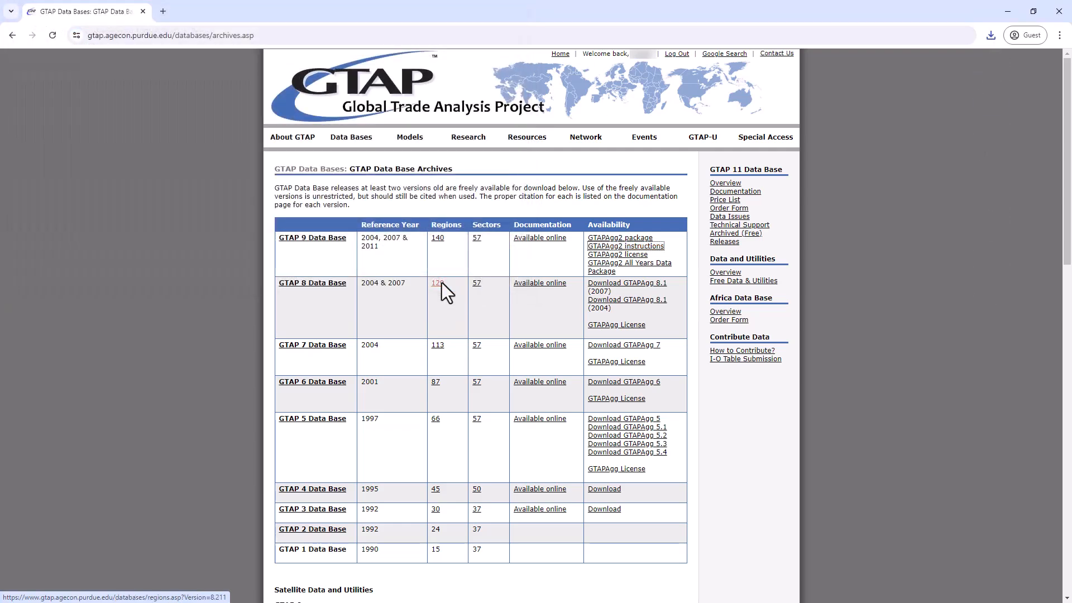
# Download the GTAP 9 license GTAPAgg_v9.zip and the All Years Data Package GTAP9a_GTAP_AY.pkg to the Desktop
pyautogui.click(608, 254)
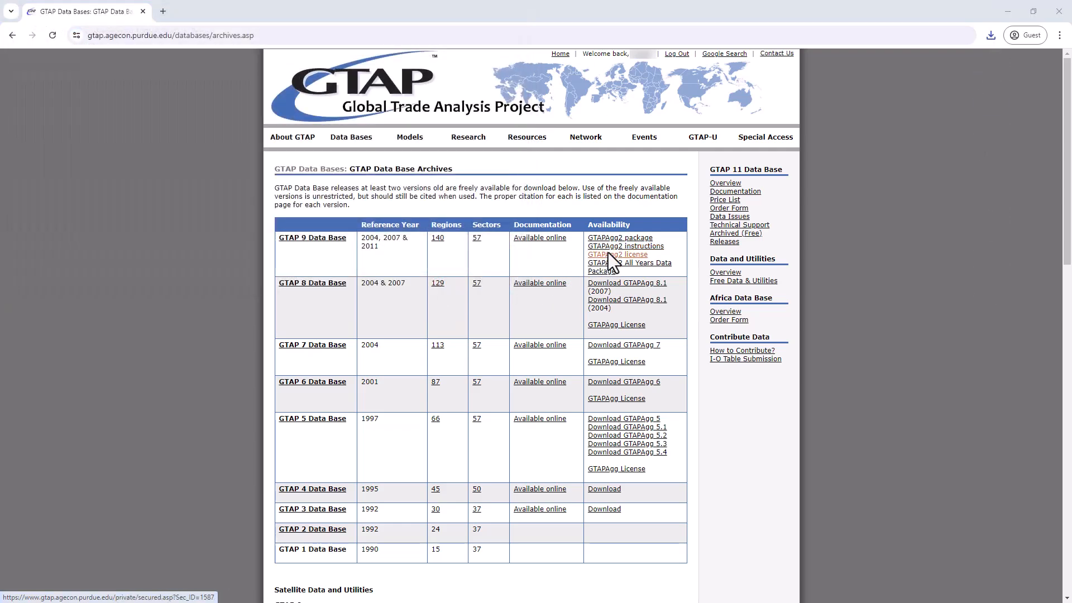
pyautogui.click(42, 215)
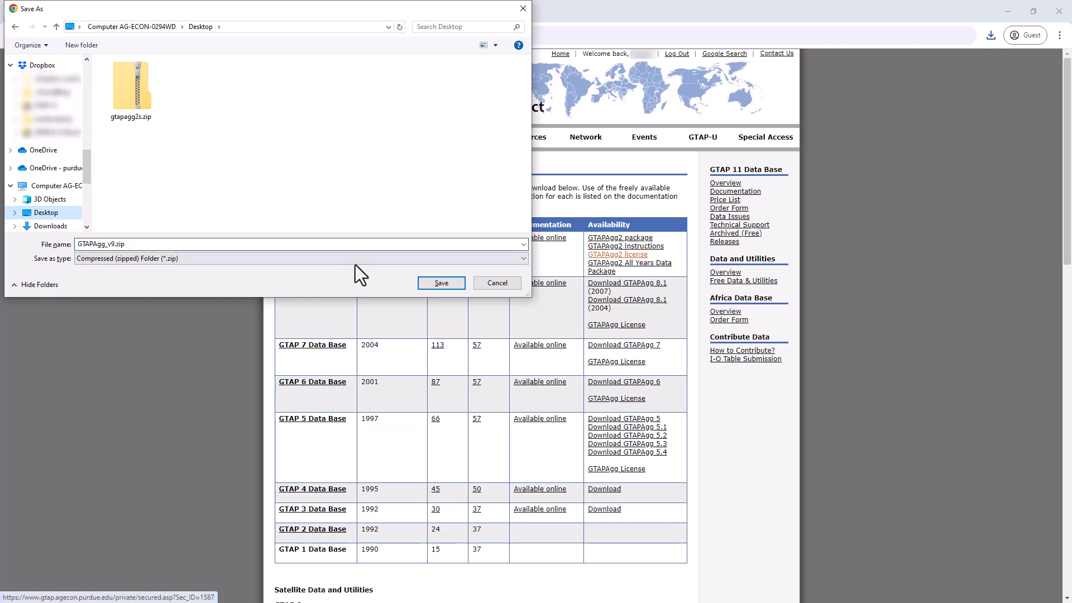
pyautogui.click(441, 283)
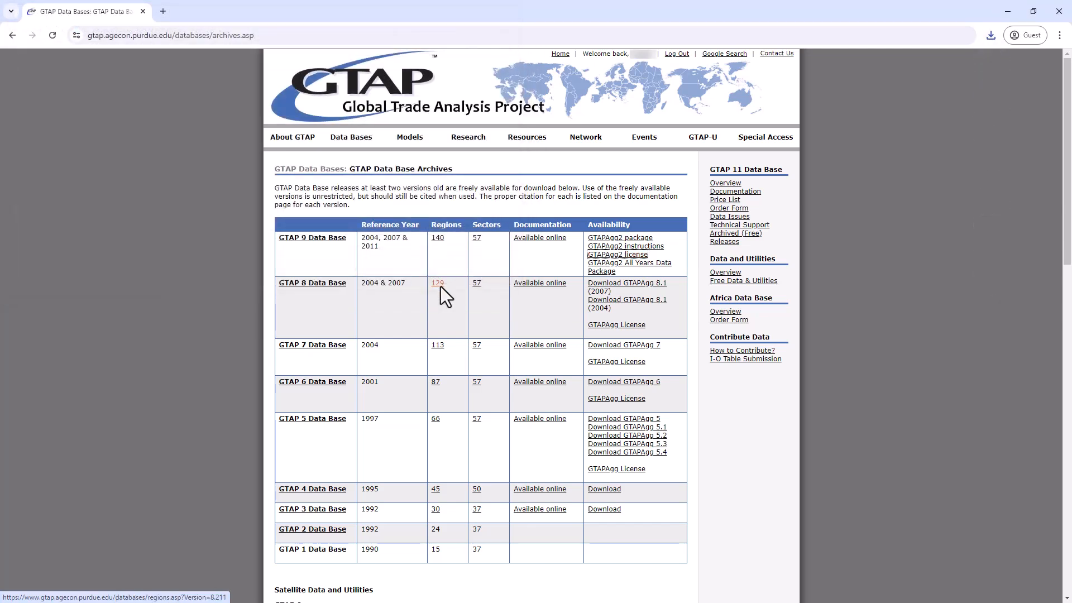
pyautogui.click(641, 270)
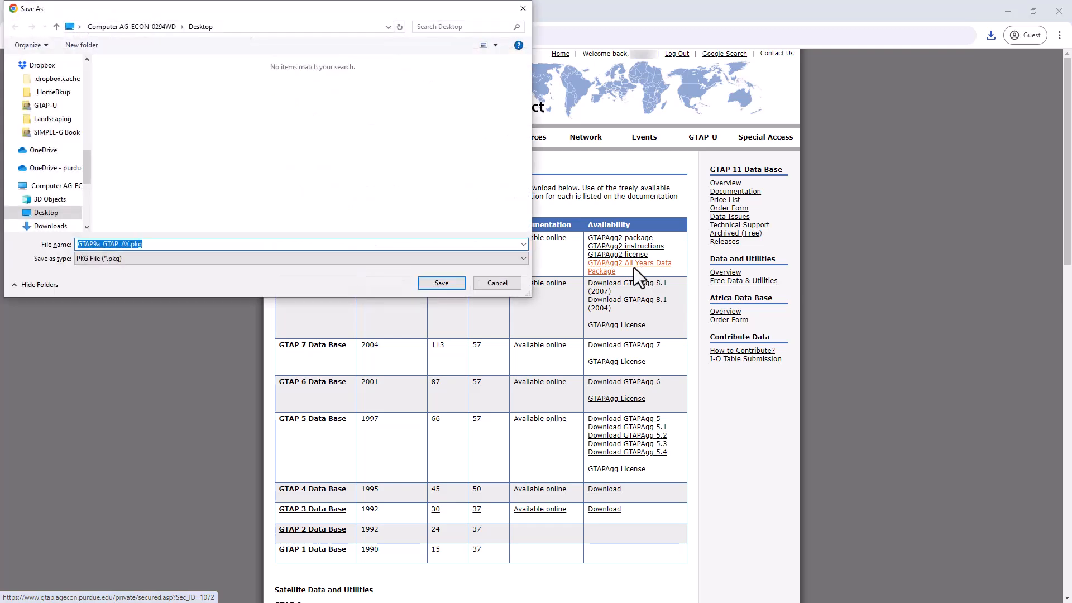
pyautogui.click(438, 283)
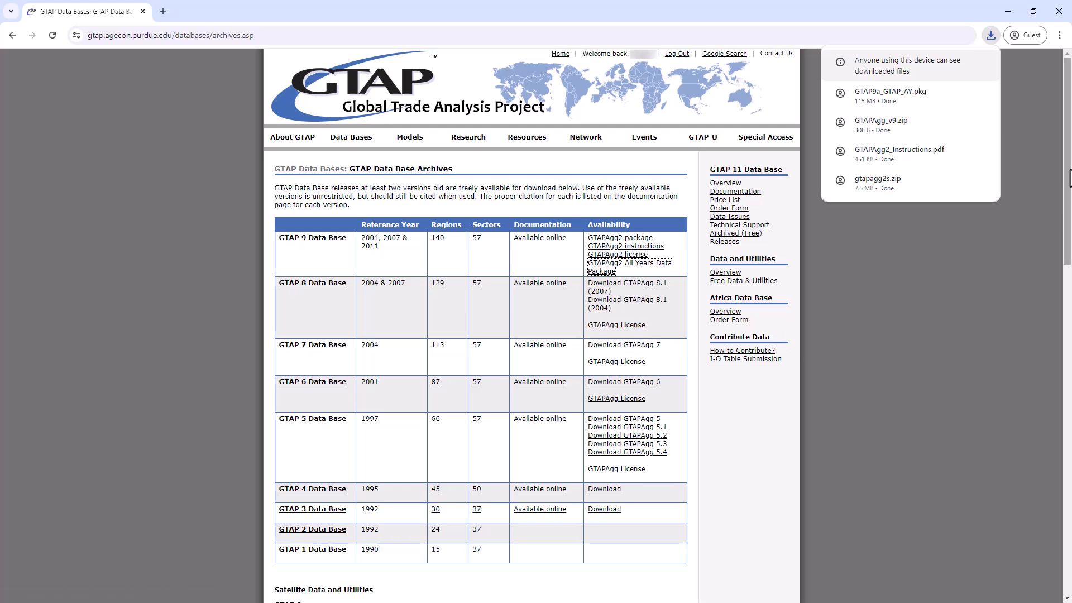
# Download the GTAP-Power 9 Data Base in GTAPAgg2 Package format, GTAP9_GTAP-POWER.pkg, to the Desktop and close the browser
pyautogui.moveTo(1070, 178); pyautogui.dragTo(1069, 377)
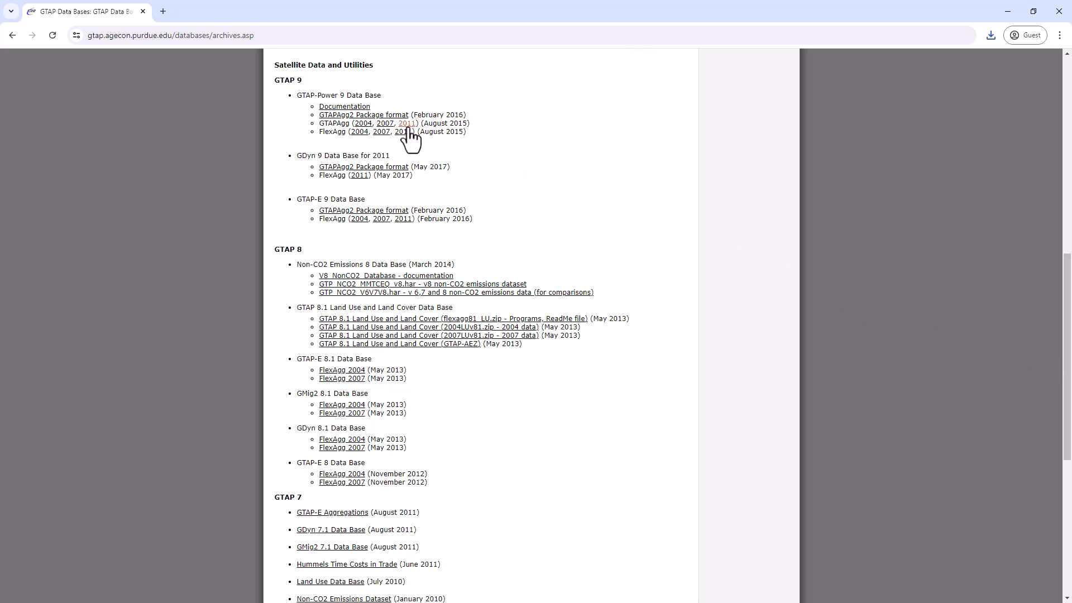
pyautogui.click(363, 116)
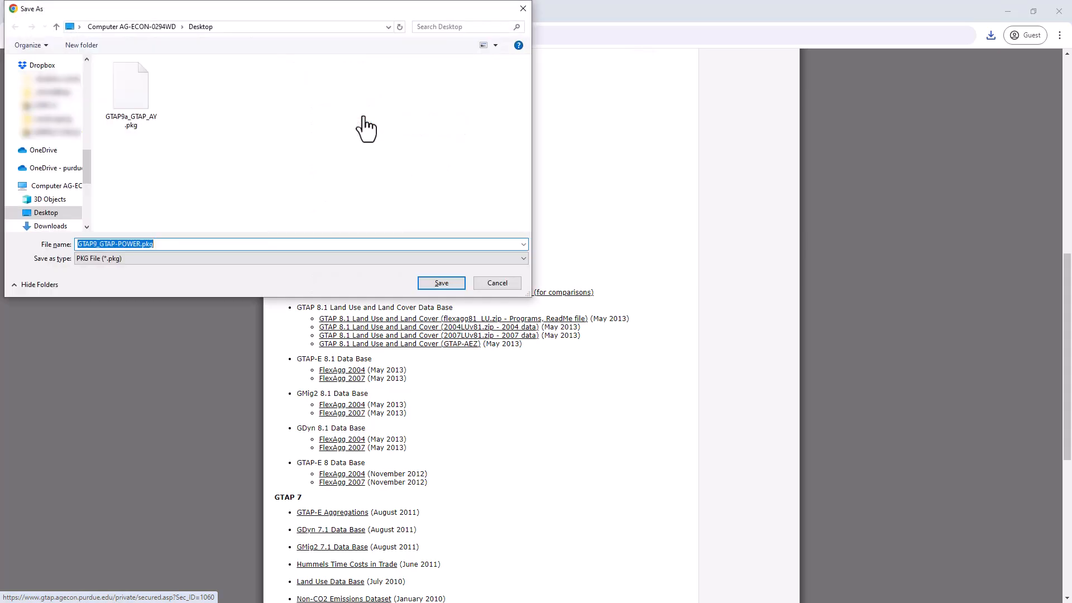
pyautogui.click(441, 283)
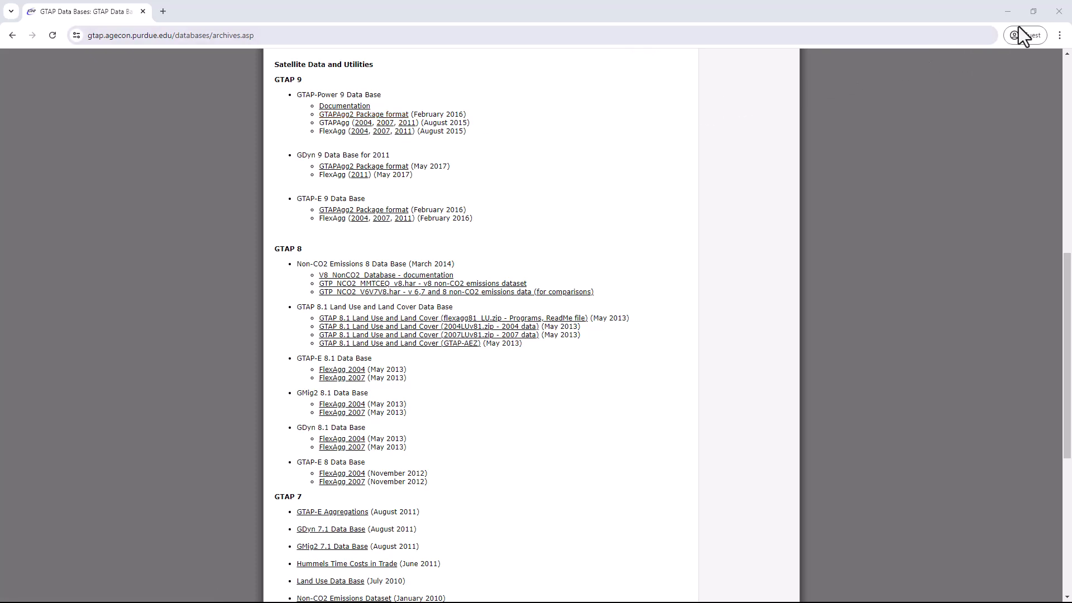
pyautogui.click(1059, 15)
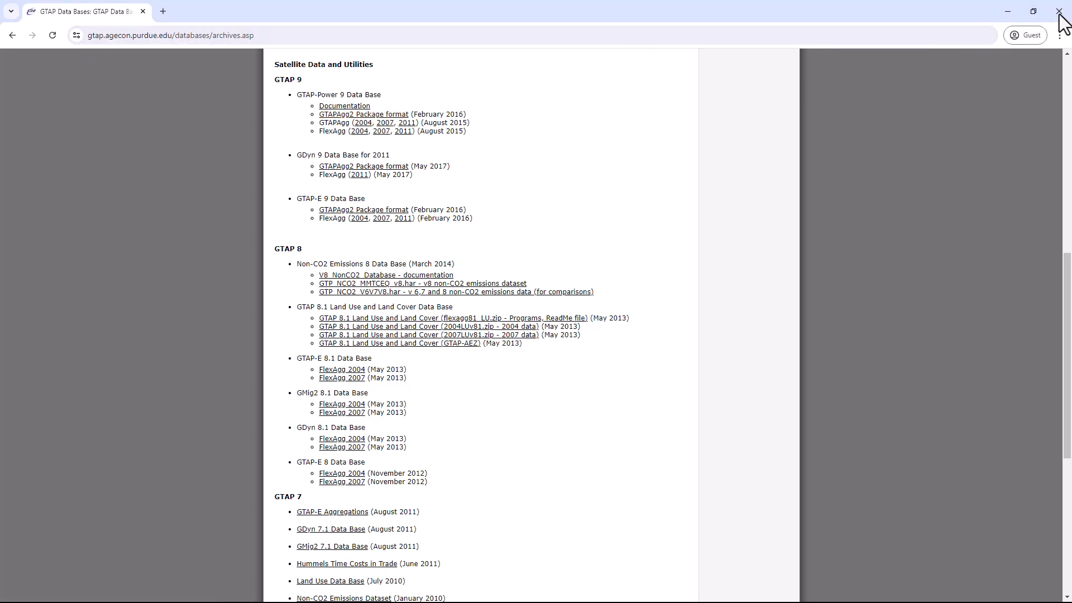
pyautogui.click(1059, 13)
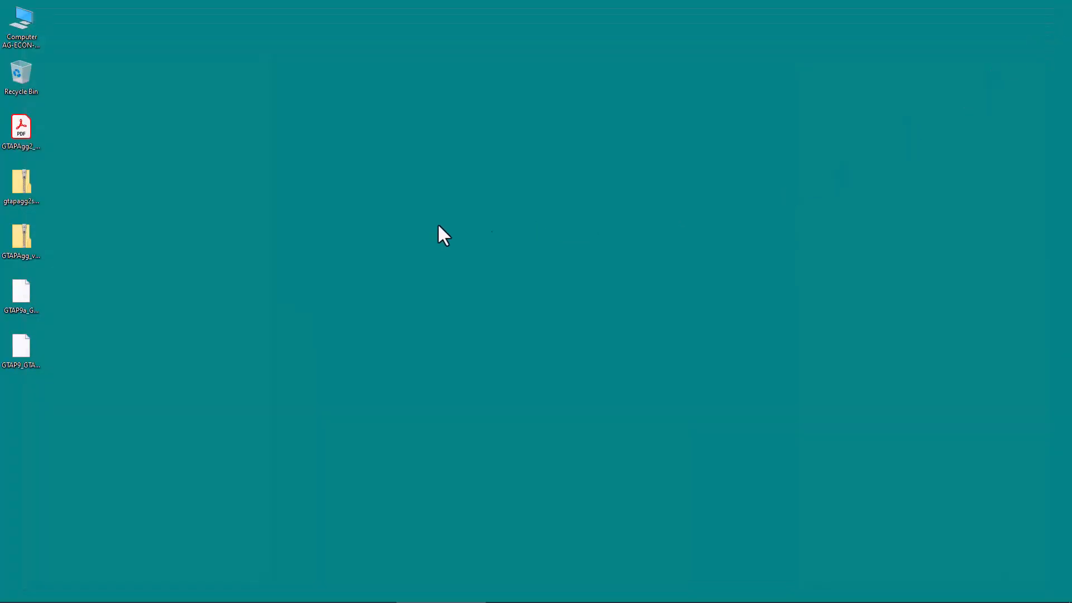
# Install GTAPAgg2 into C:\GTPAg2 with setup.exe from the gtapagg2s.zip archive, and close the archive window
pyautogui.doubleClick(23, 186)
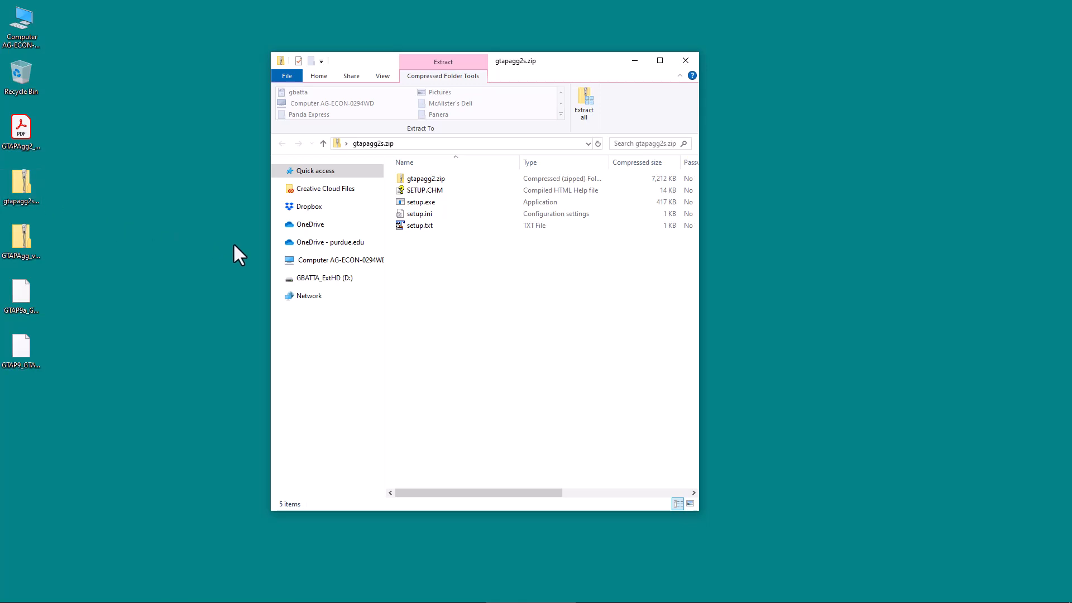
pyautogui.click(430, 203)
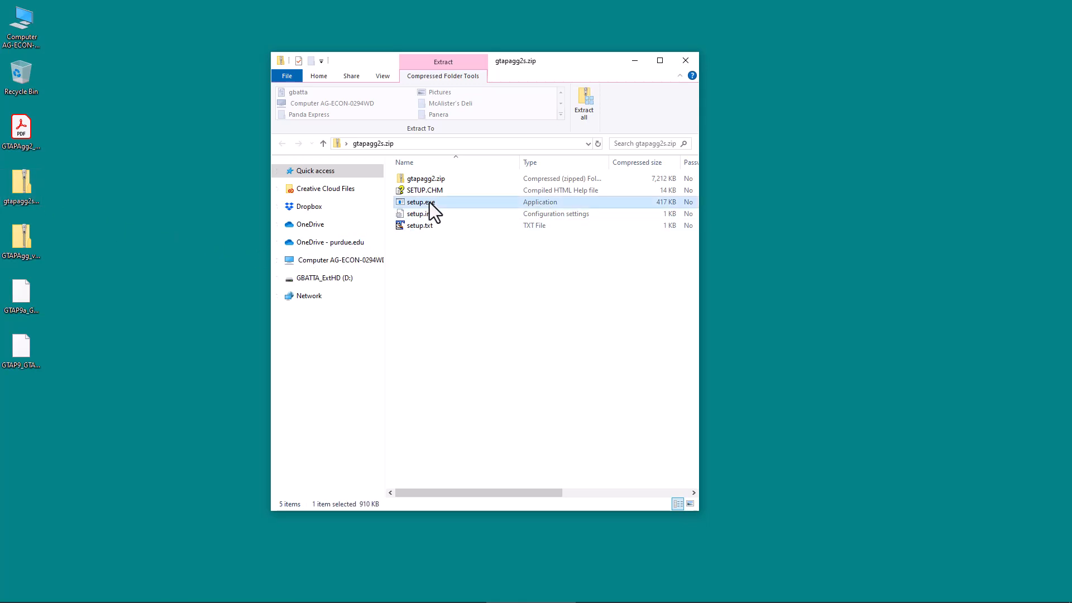
pyautogui.doubleClick(430, 204)
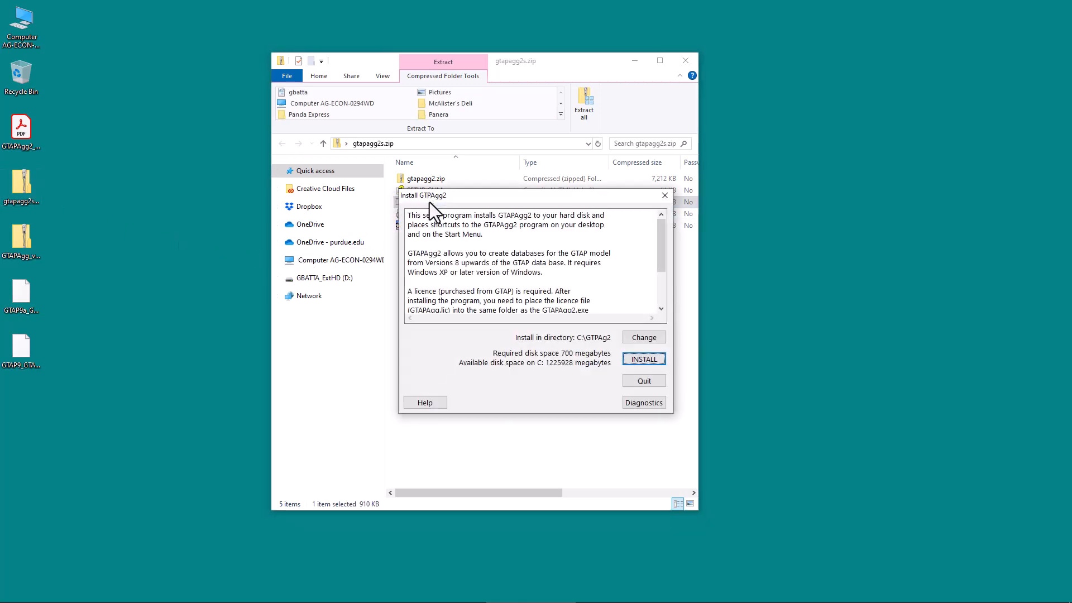
pyautogui.click(644, 359)
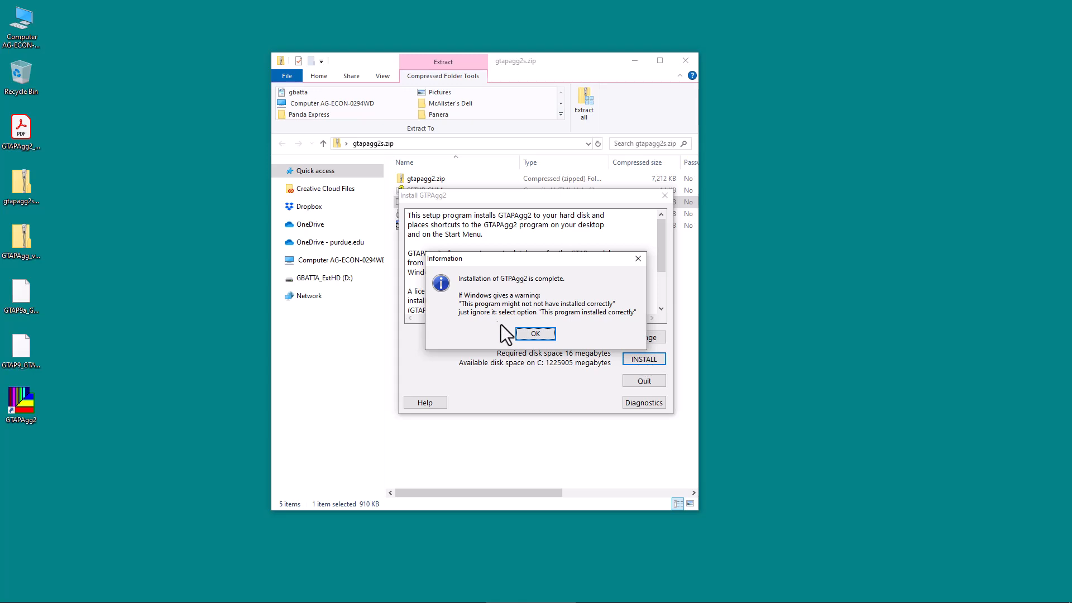
pyautogui.click(535, 334)
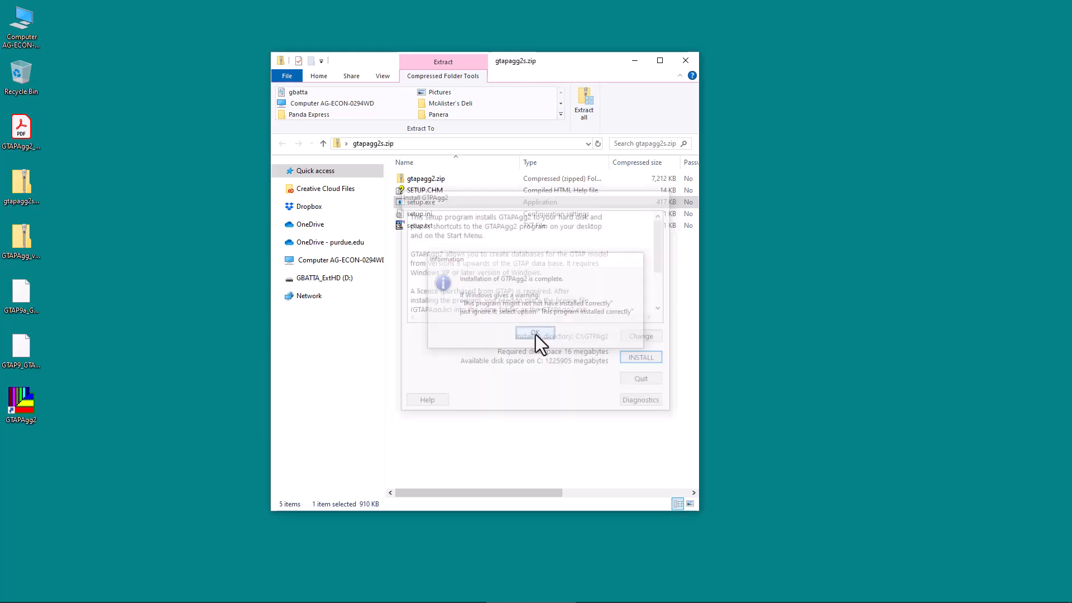
pyautogui.click(685, 63)
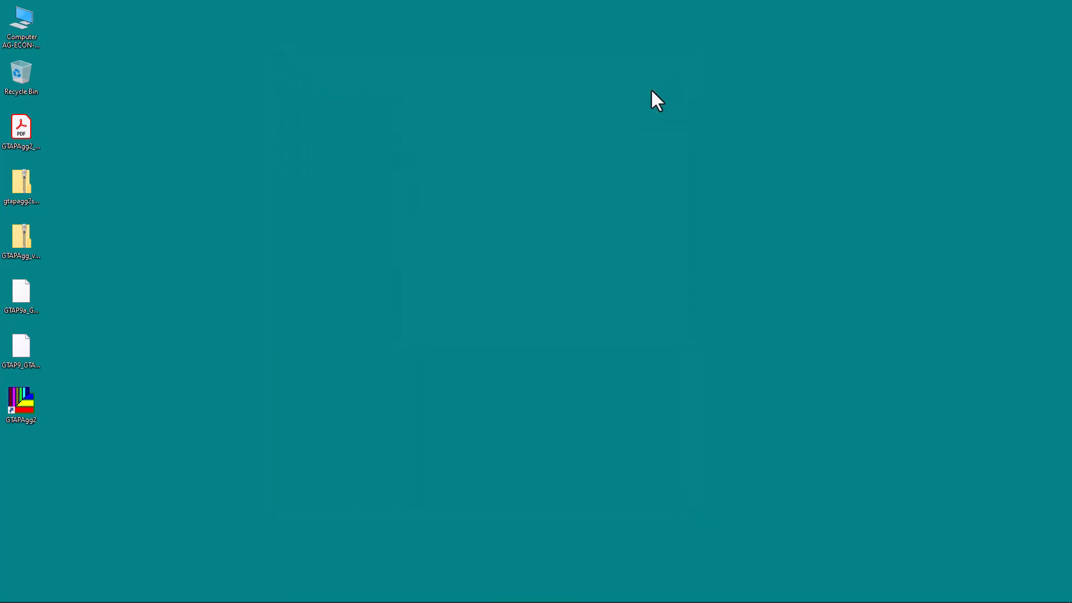
# Extract the licence file gtapagg.lic from GTAPAgg_v9.zip onto the desktop and close the archive
pyautogui.doubleClick(21, 240)
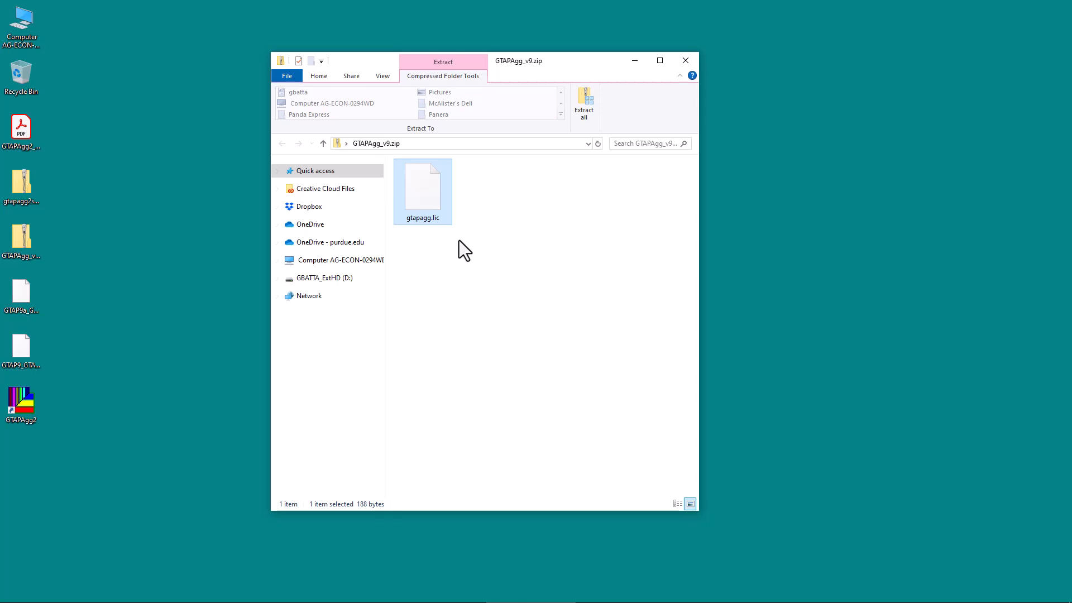
pyautogui.moveTo(423, 192); pyautogui.dragTo(776, 277)
pyautogui.click(813, 285)
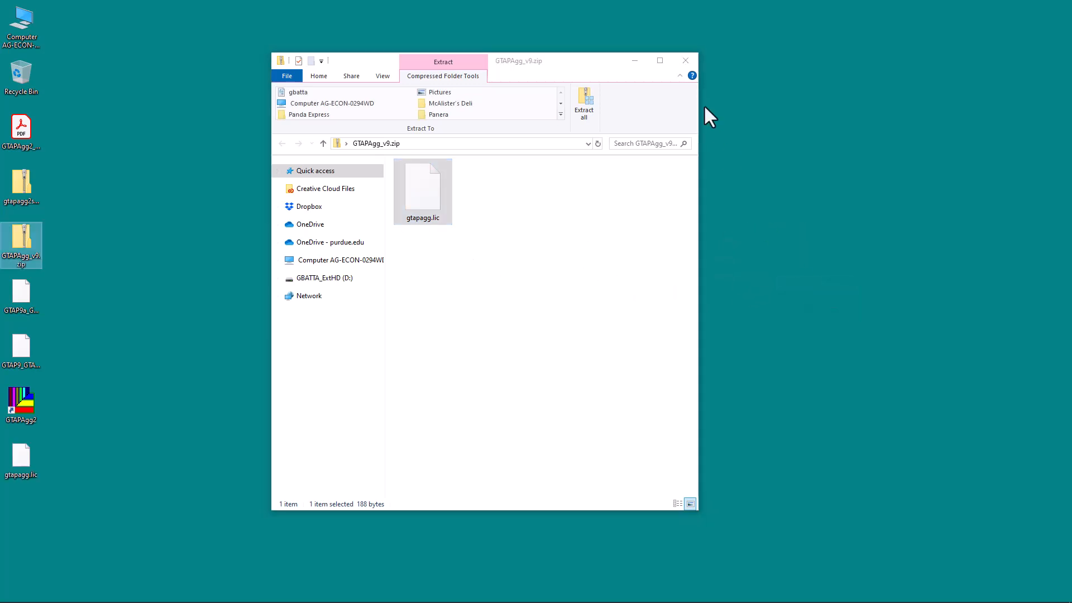
pyautogui.click(688, 60)
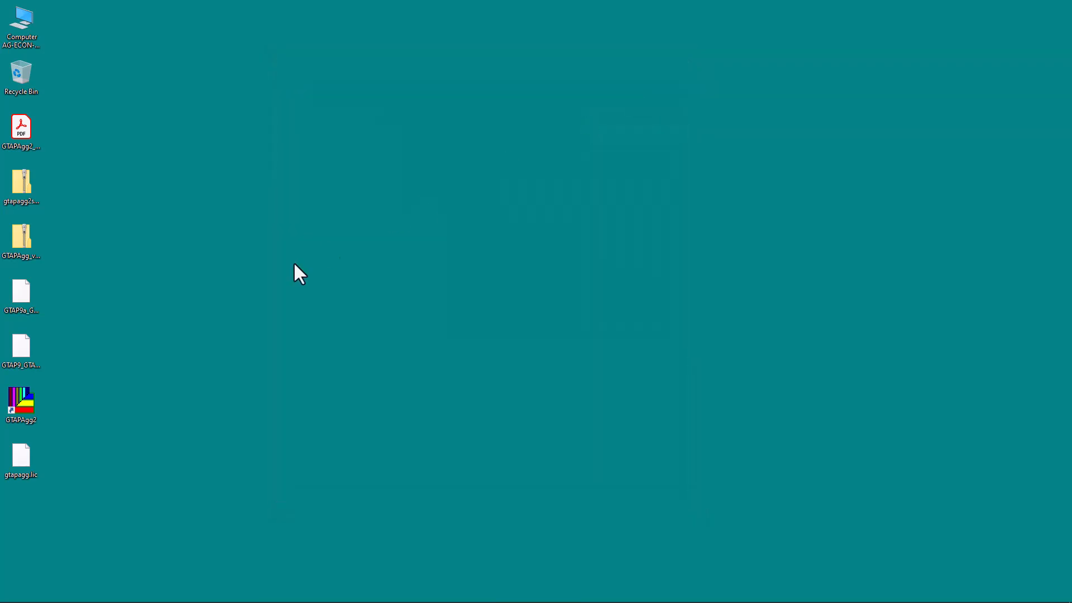
# Launch GTAPAgg2, license it with the gtapagg.lic file from the Desktop, and dismiss the missing source data message
pyautogui.doubleClick(21, 404)
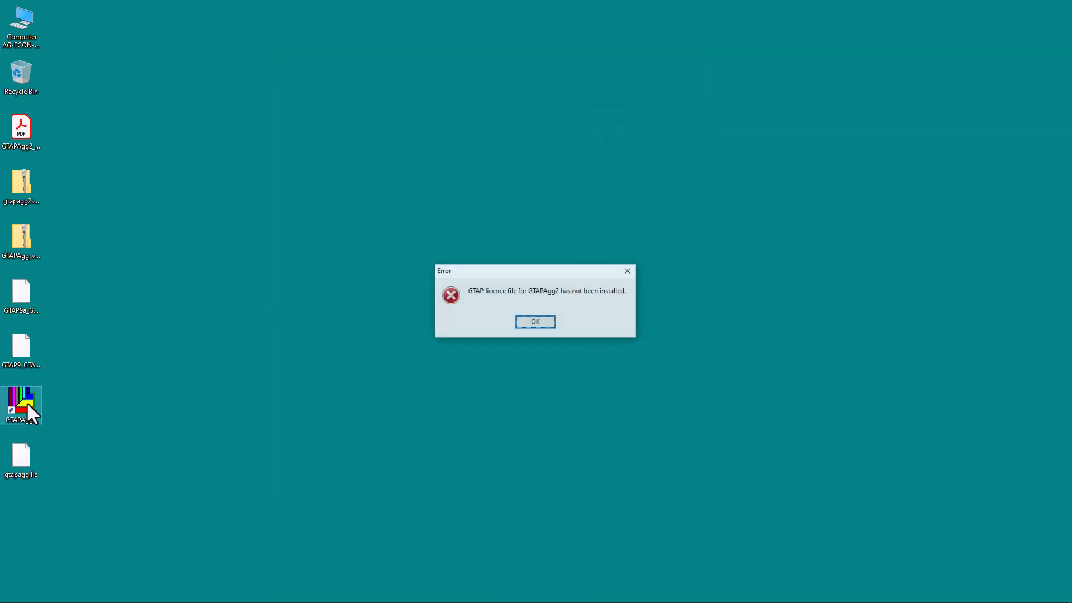
pyautogui.click(539, 322)
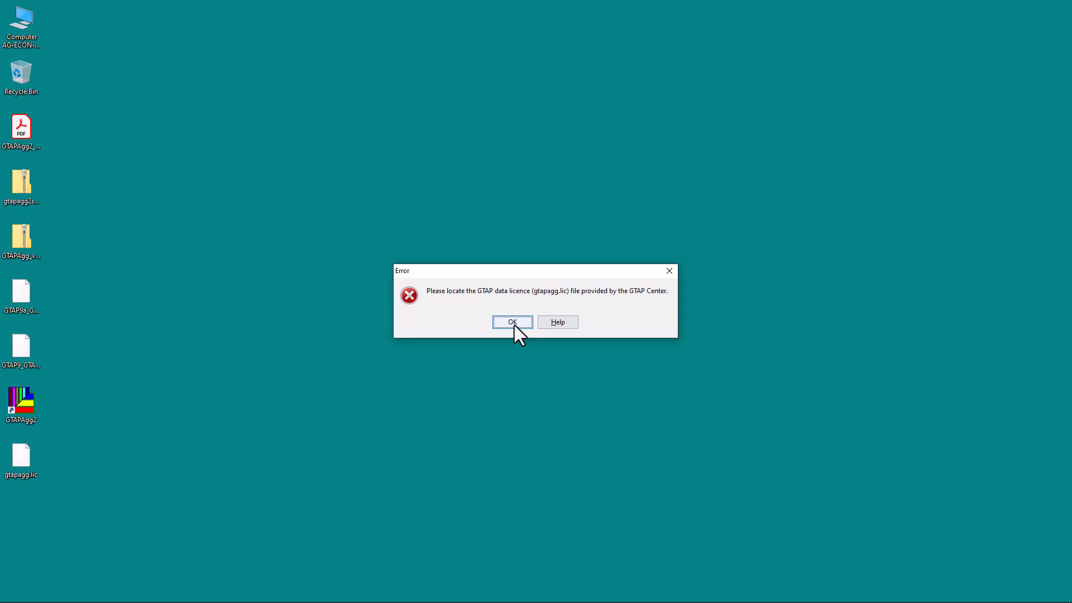
pyautogui.click(514, 325)
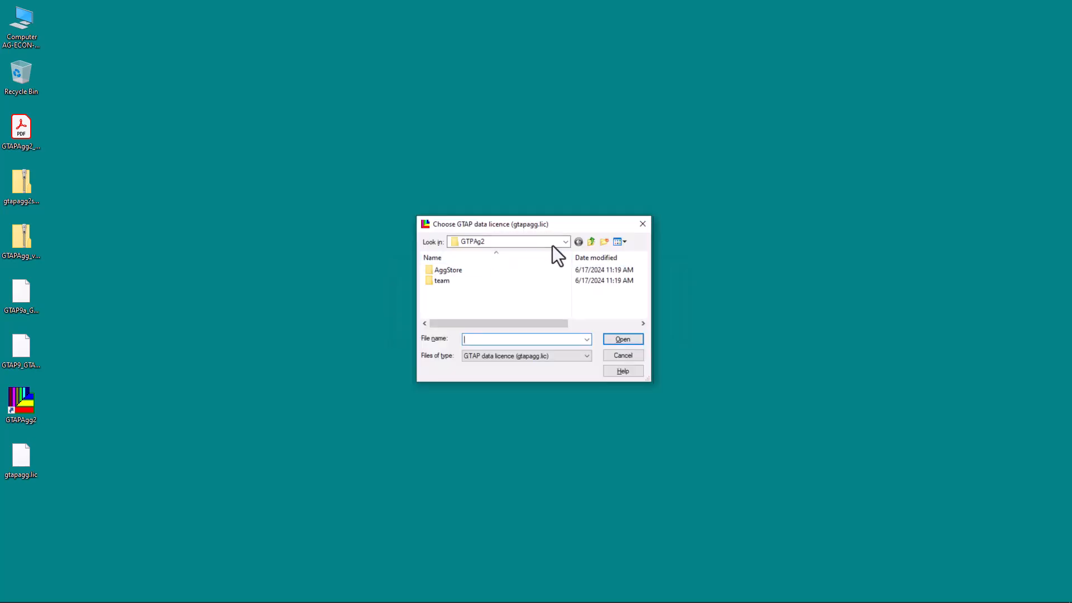
pyautogui.click(566, 242)
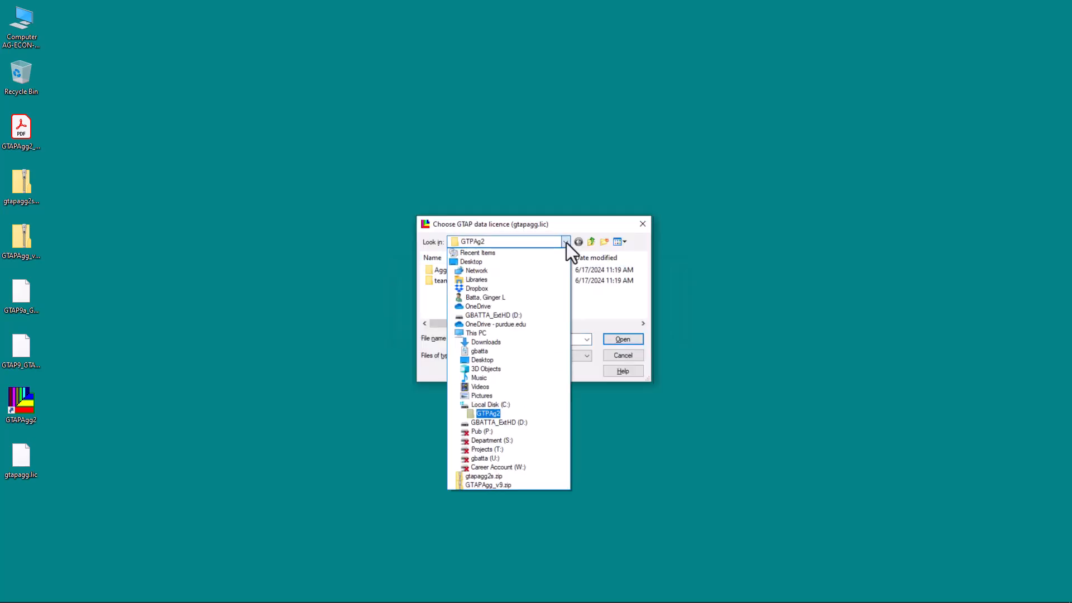
pyautogui.click(536, 261)
pyautogui.scroll(-2, 493, 279)
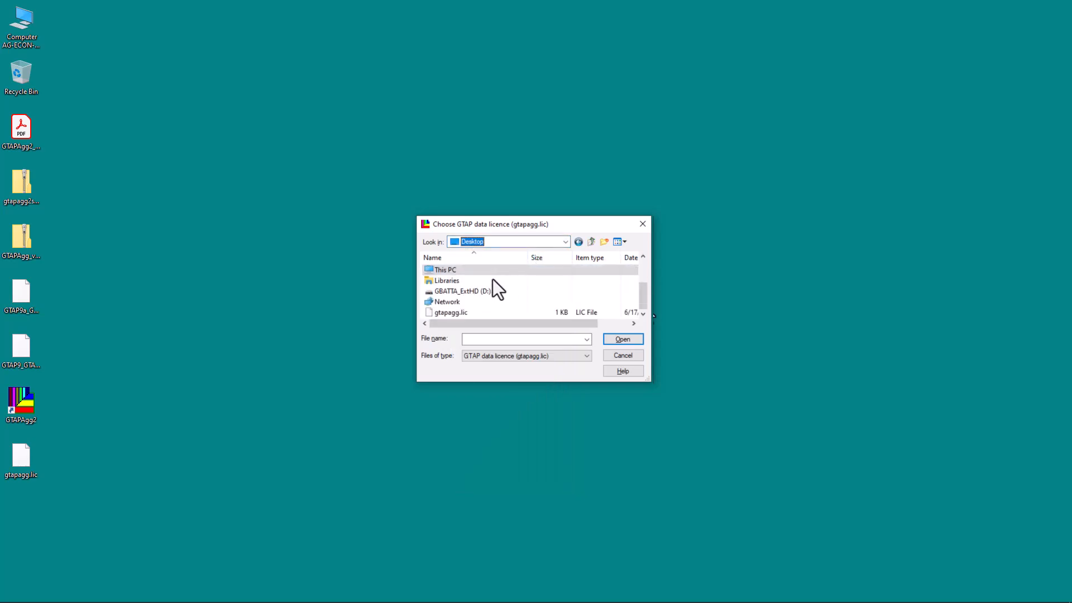
pyautogui.click(456, 314)
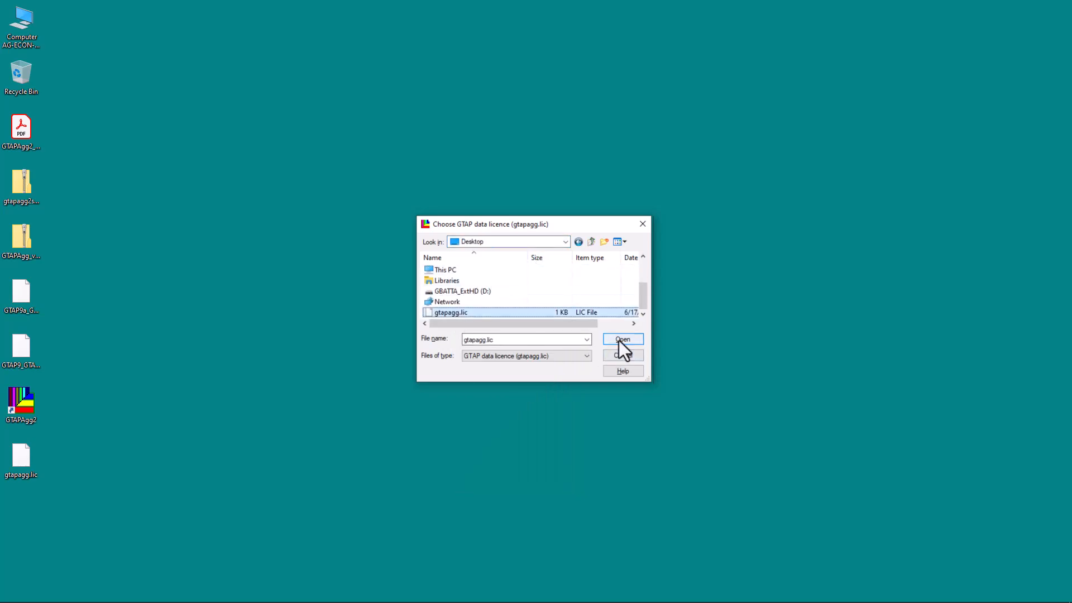
pyautogui.click(619, 340)
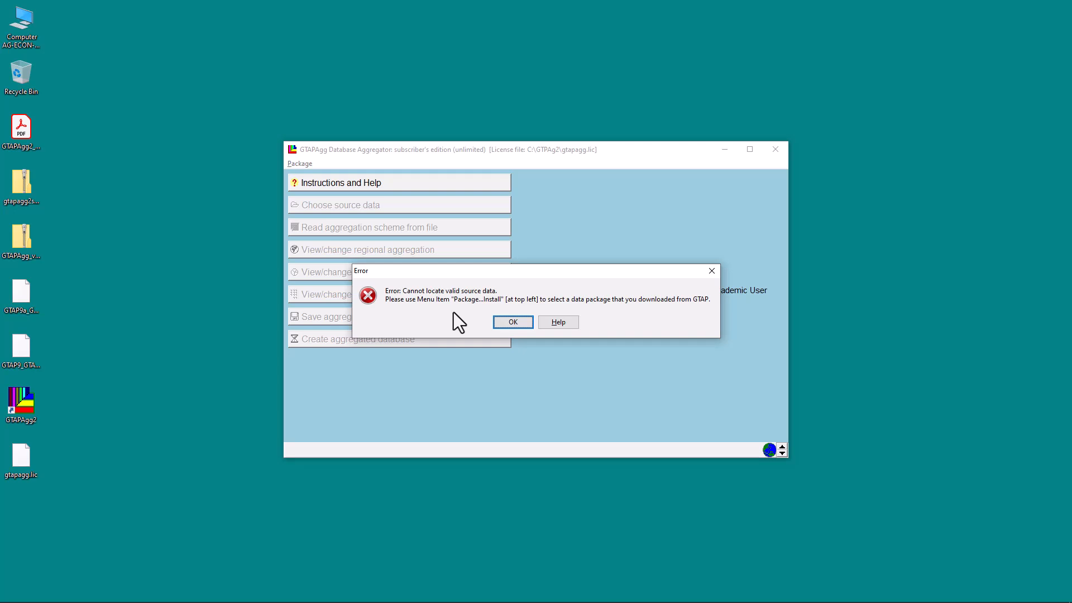
pyautogui.click(505, 325)
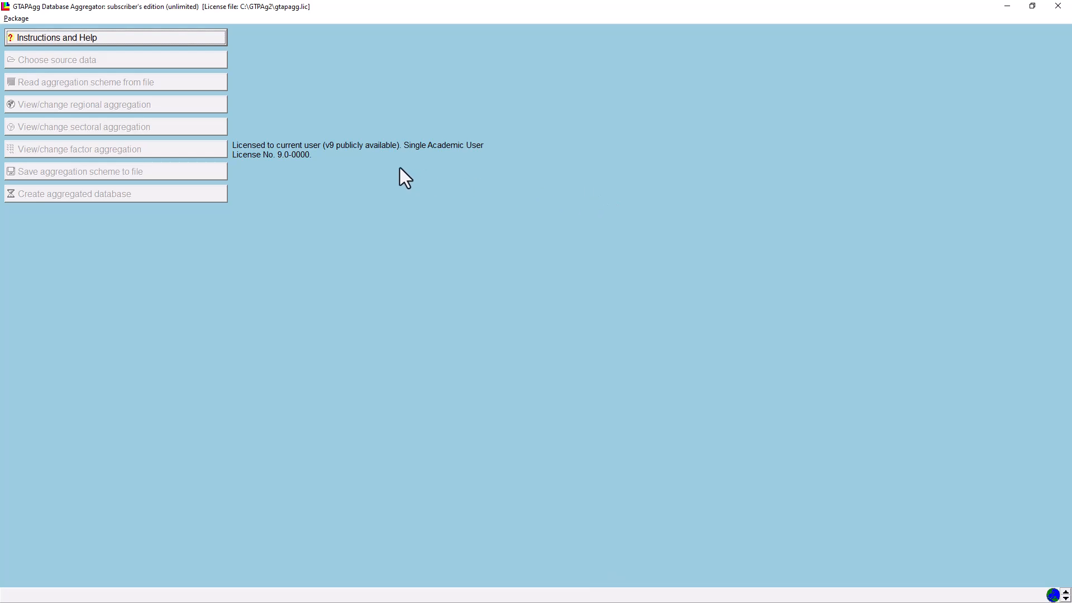
# Open the GTAPAgg2 help and read the Change Mapping and Too many regions or sectors topics
pyautogui.click(21, 38)
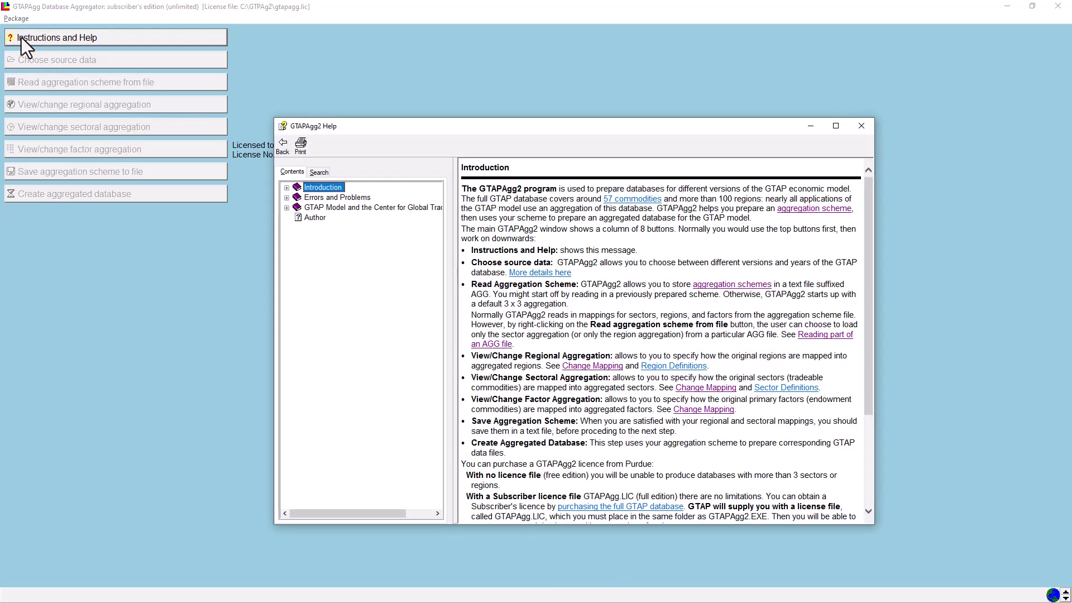
pyautogui.click(831, 130)
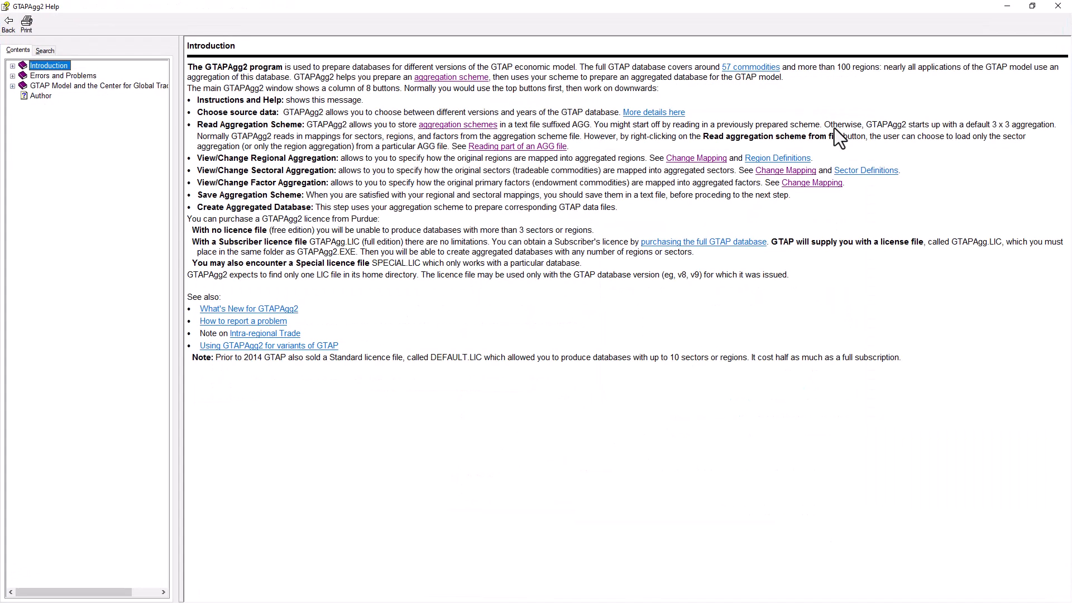
pyautogui.click(12, 66)
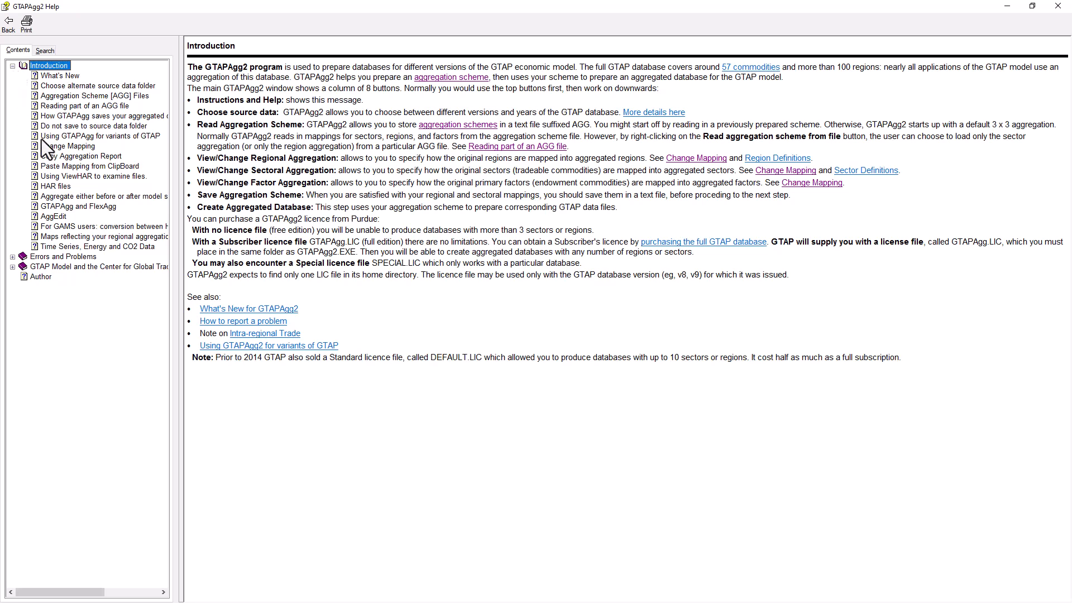
pyautogui.click(55, 146)
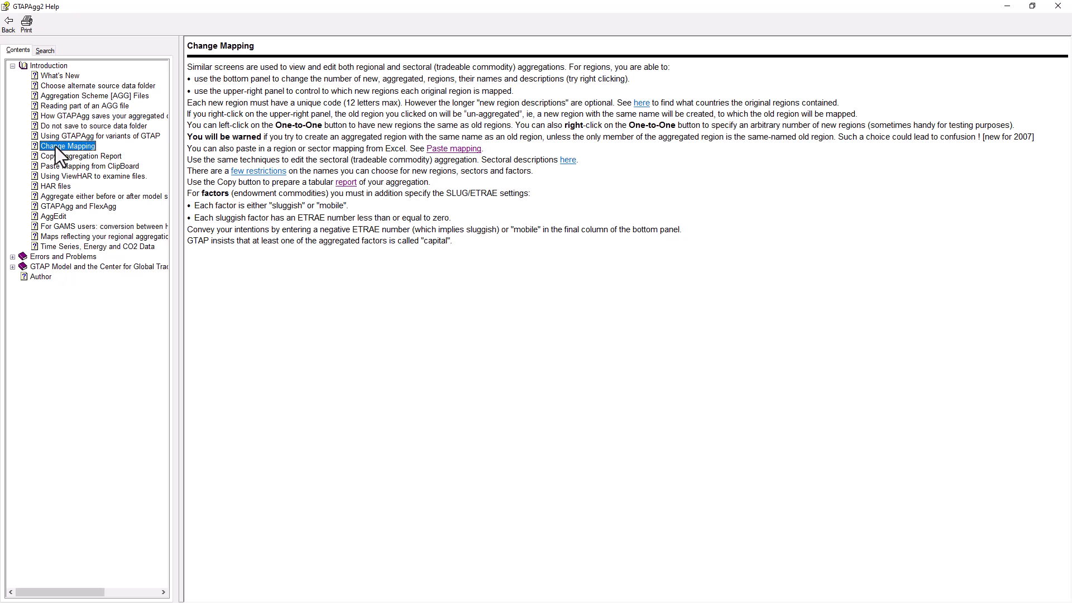
pyautogui.click(12, 66)
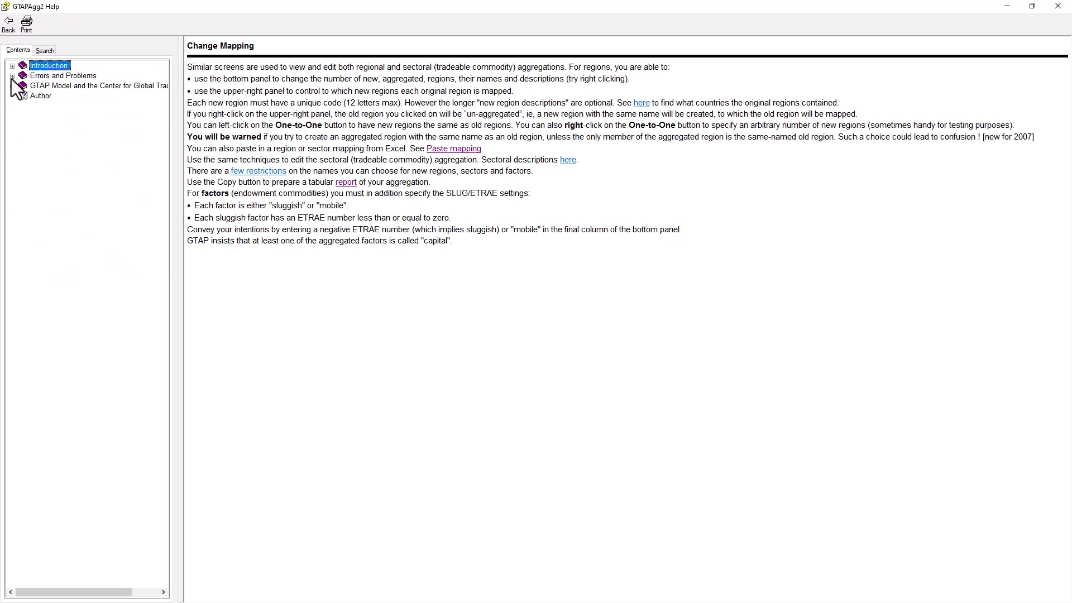
pyautogui.click(11, 77)
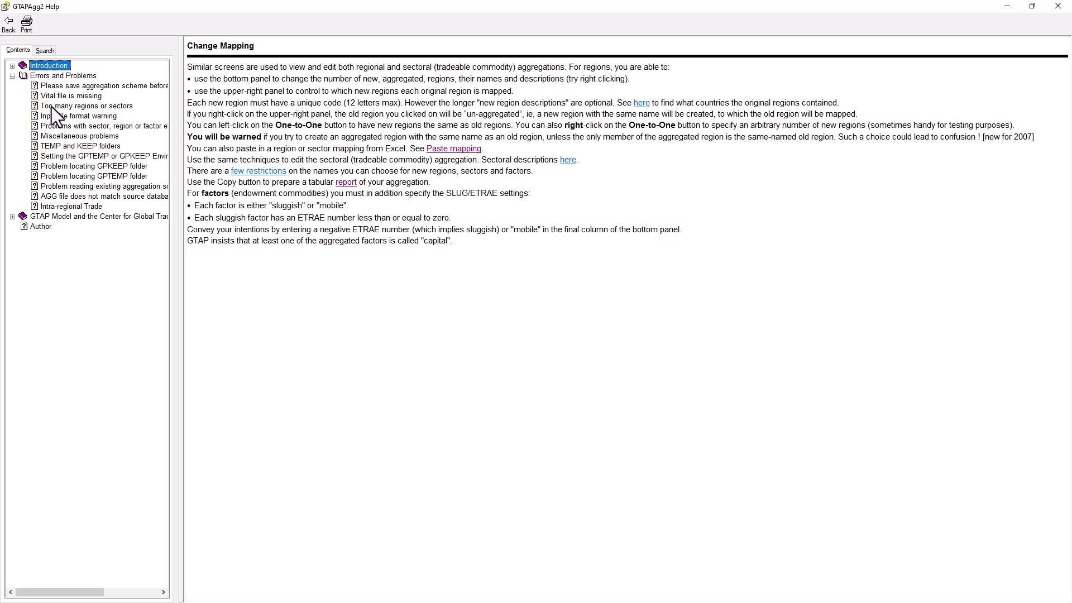
pyautogui.click(68, 105)
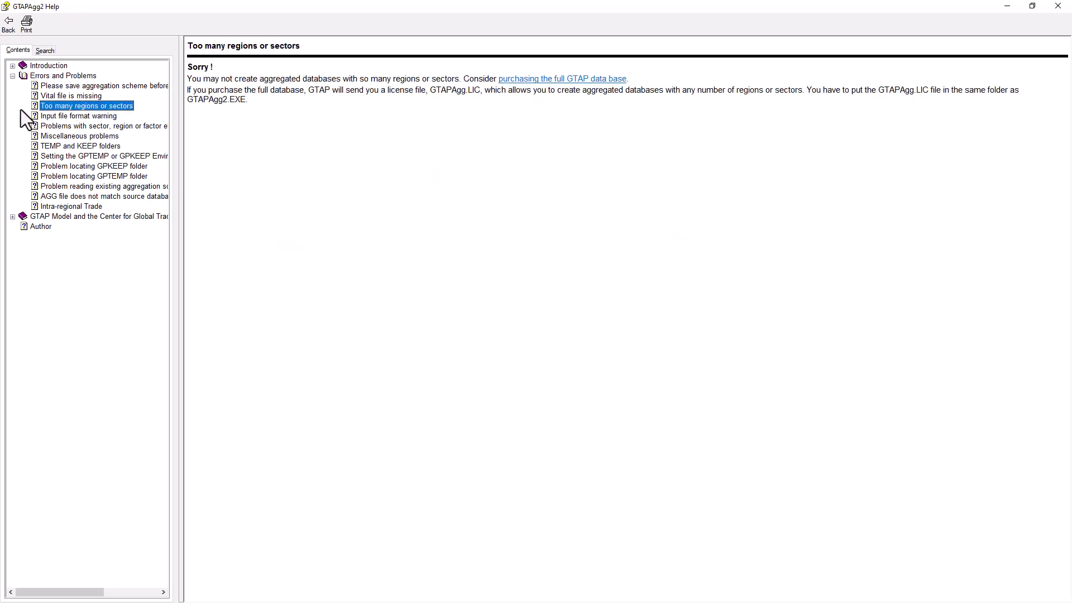
pyautogui.click(12, 76)
# Search the help for "aggregation", read topics on aggregation schemes, saving aggregated files and time series data, and close the help
pyautogui.click(44, 50)
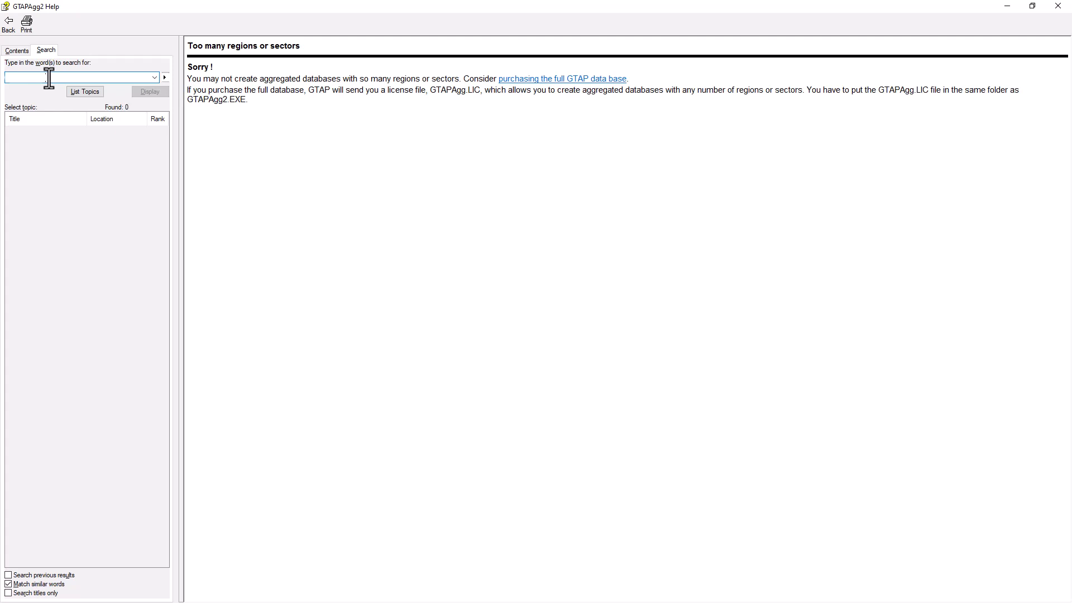
pyautogui.write('aggregation')
pyautogui.click(85, 92)
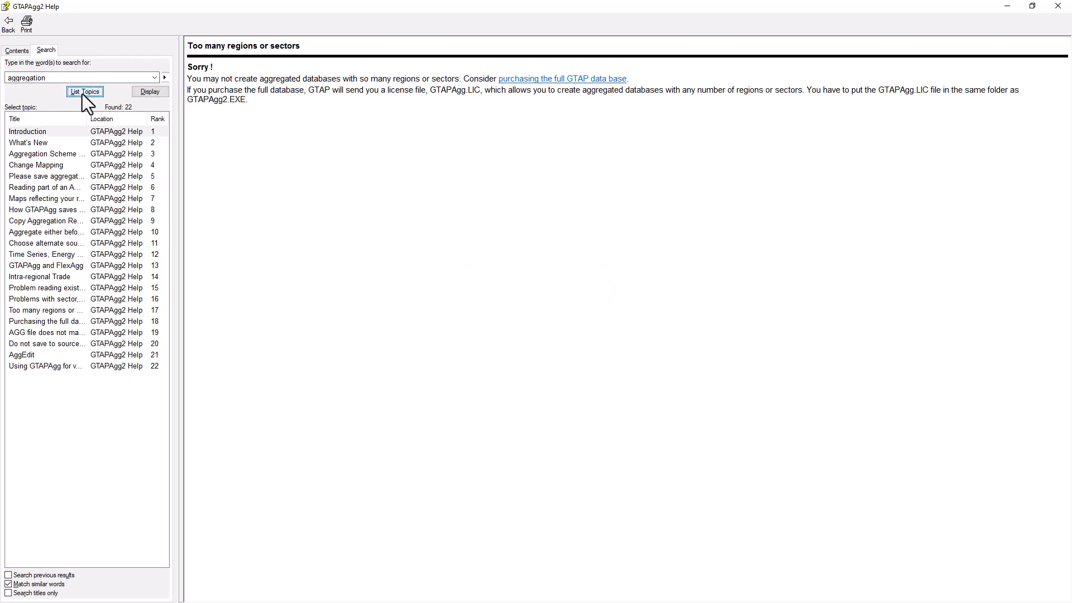
pyautogui.click(147, 95)
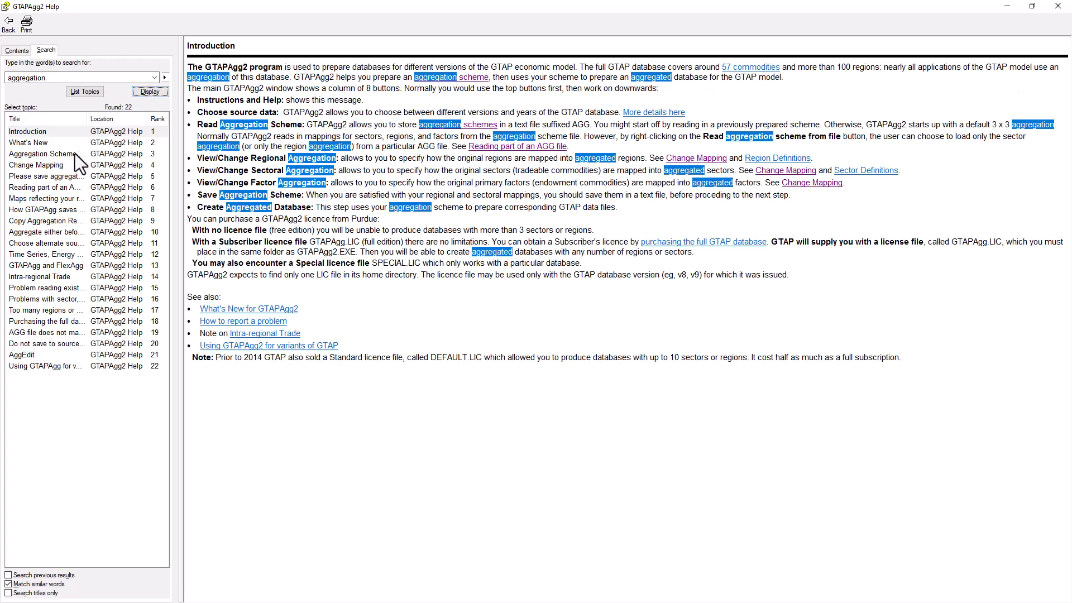
pyautogui.doubleClick(54, 154)
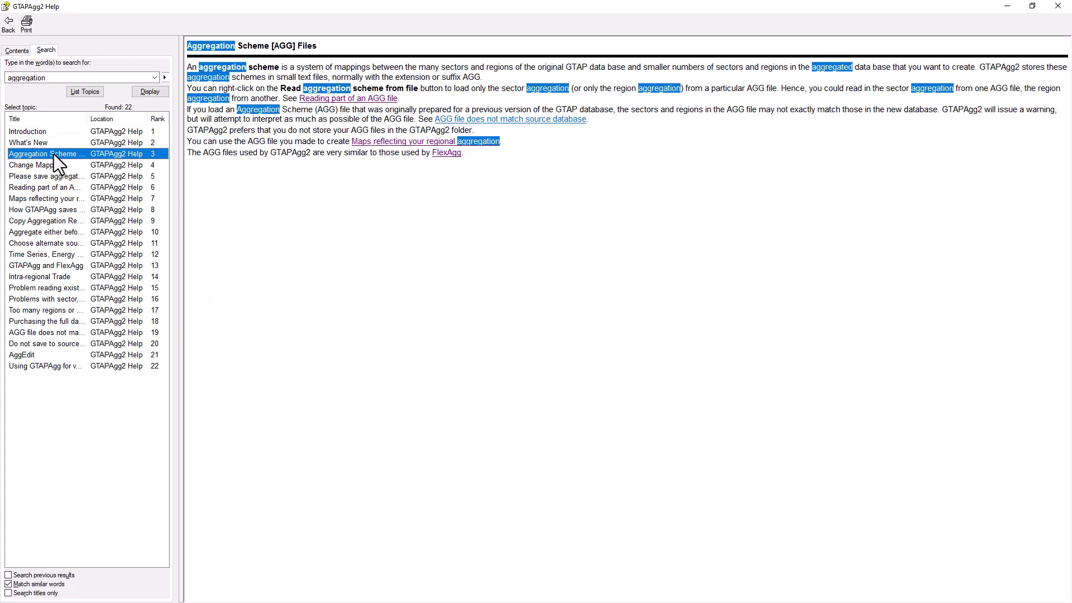
pyautogui.doubleClick(36, 177)
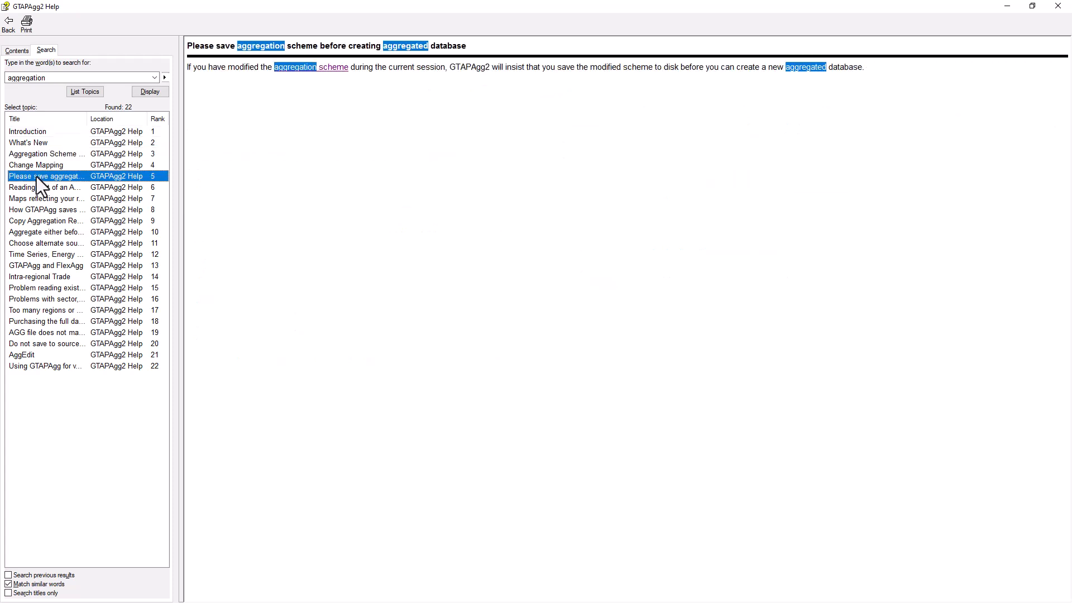
pyautogui.doubleClick(32, 210)
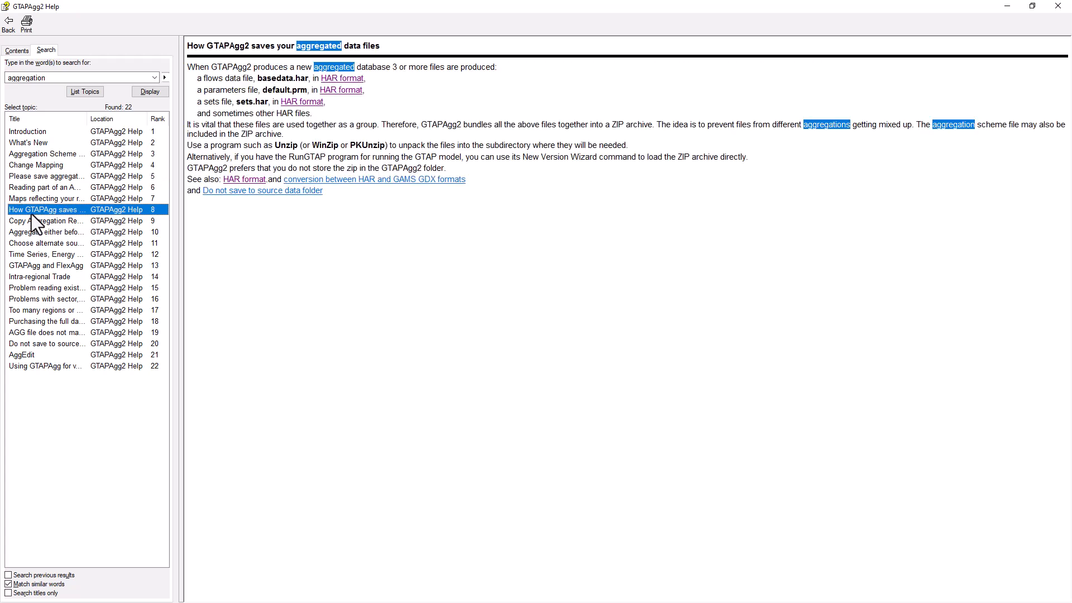
pyautogui.doubleClick(34, 254)
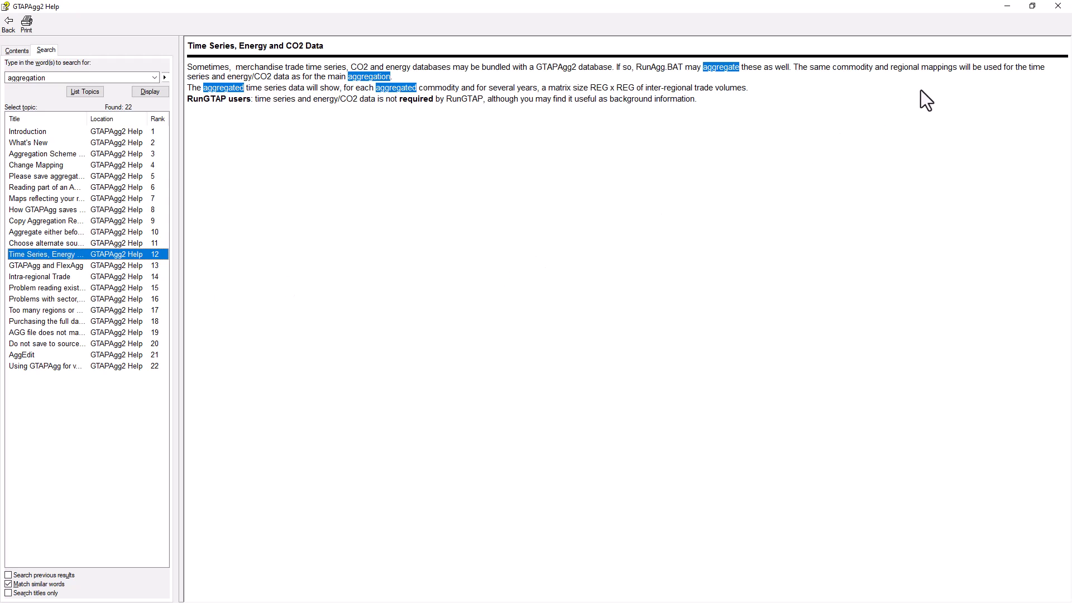
pyautogui.click(1056, 8)
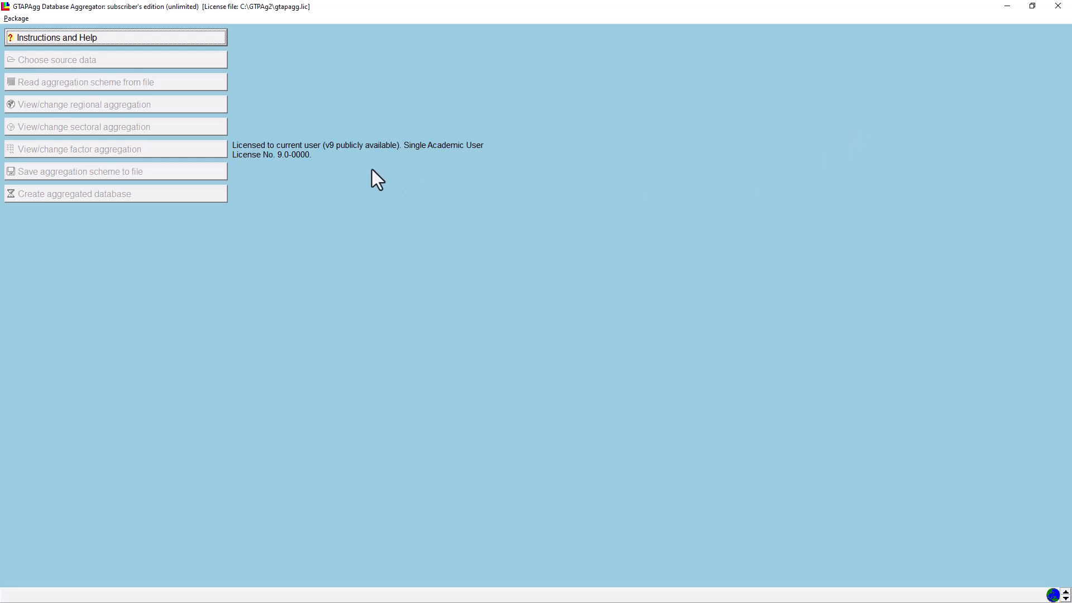
# Install the data package GTAP9a_GTAP_AY.pkg from the Desktop and acknowledge the installation message
pyautogui.click(16, 18)
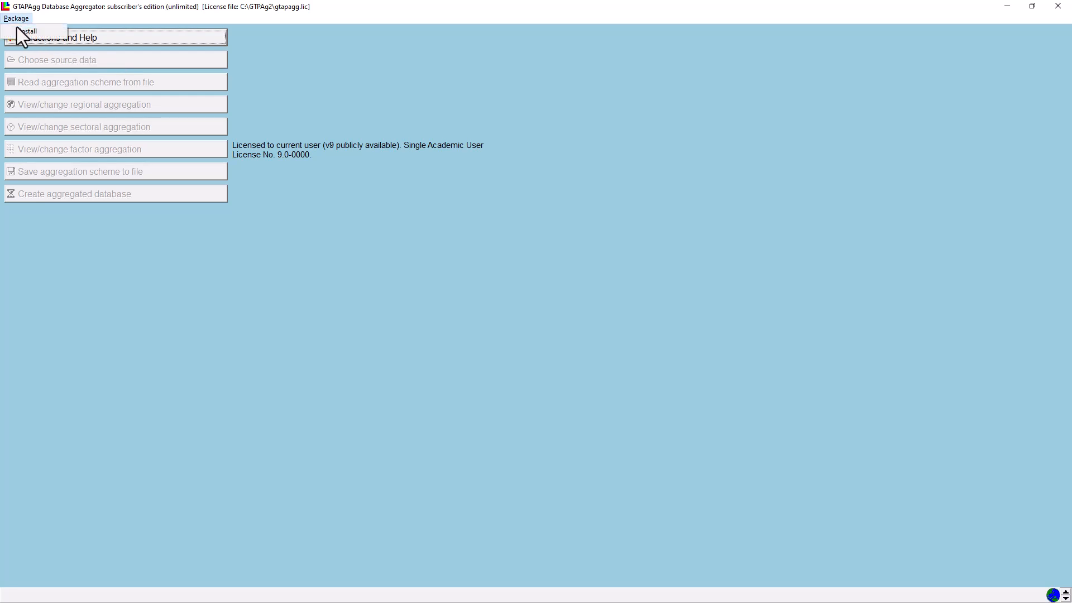
pyautogui.click(21, 32)
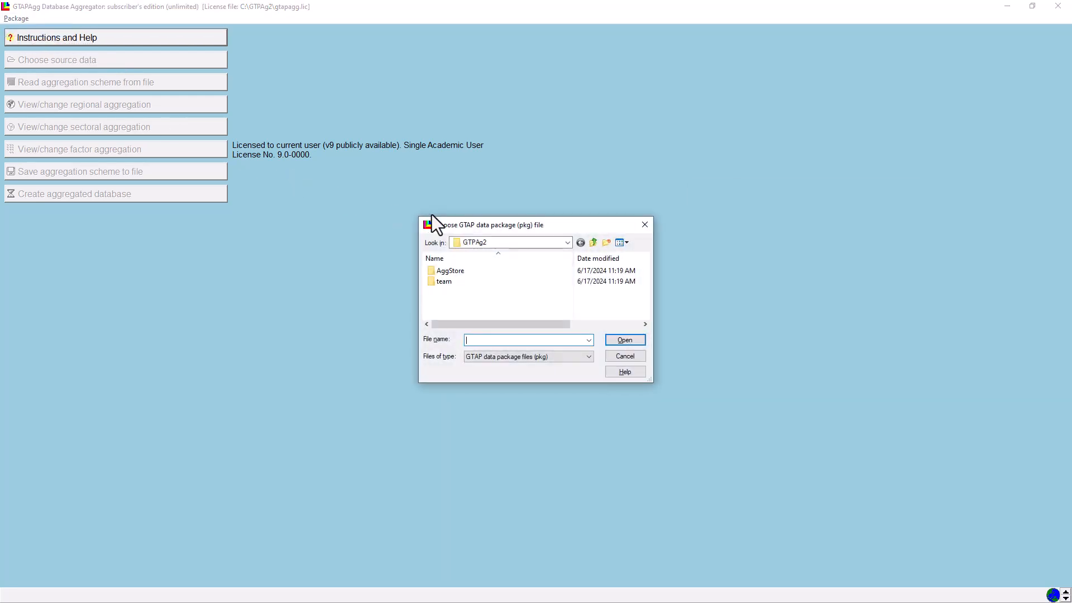
pyautogui.click(567, 244)
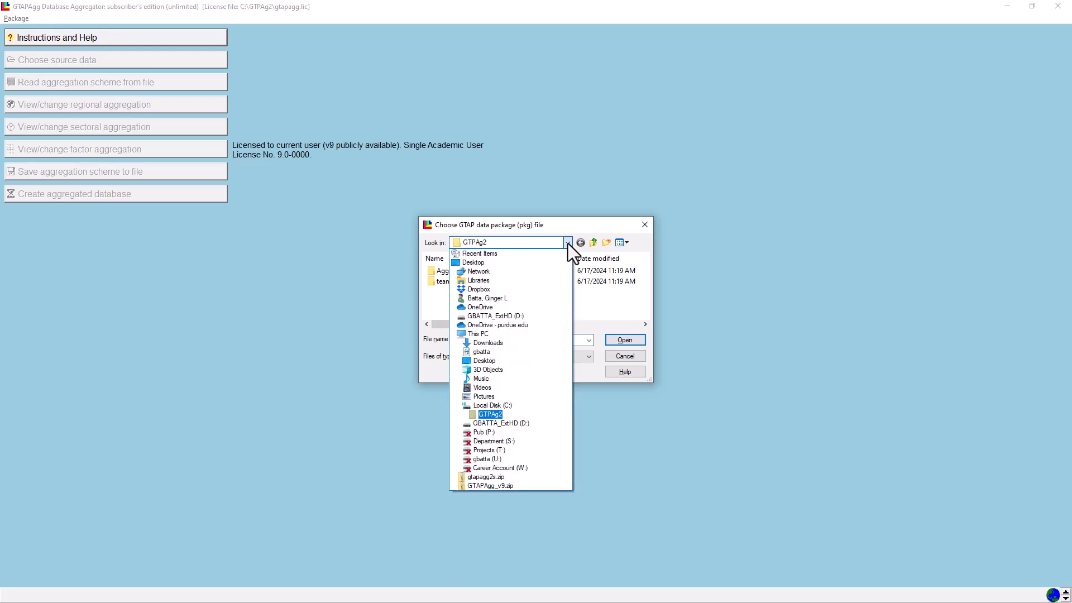
pyautogui.click(536, 264)
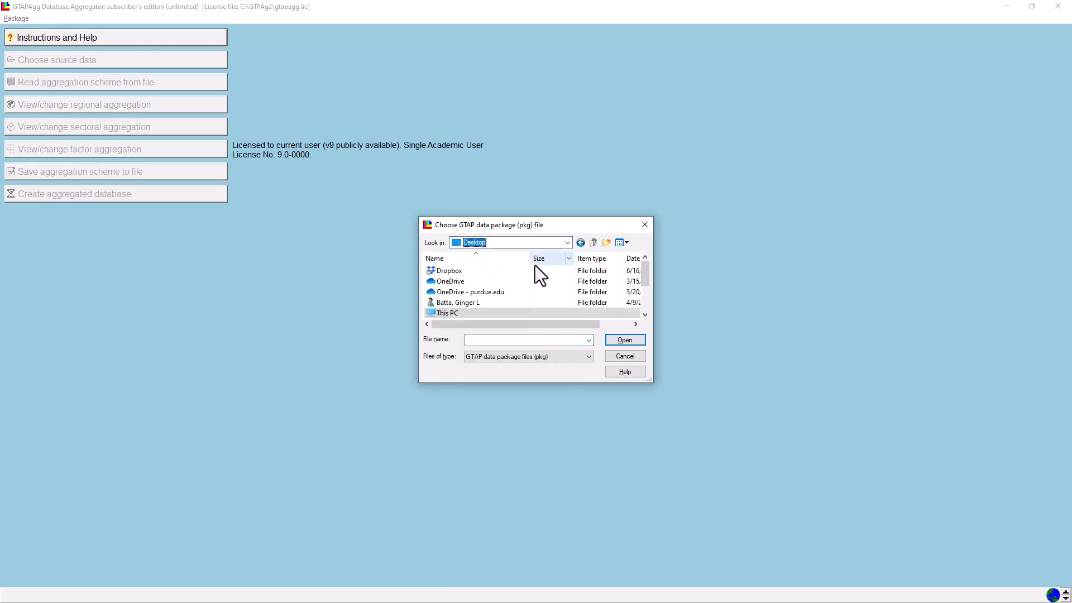
pyautogui.scroll(-2, 533, 293)
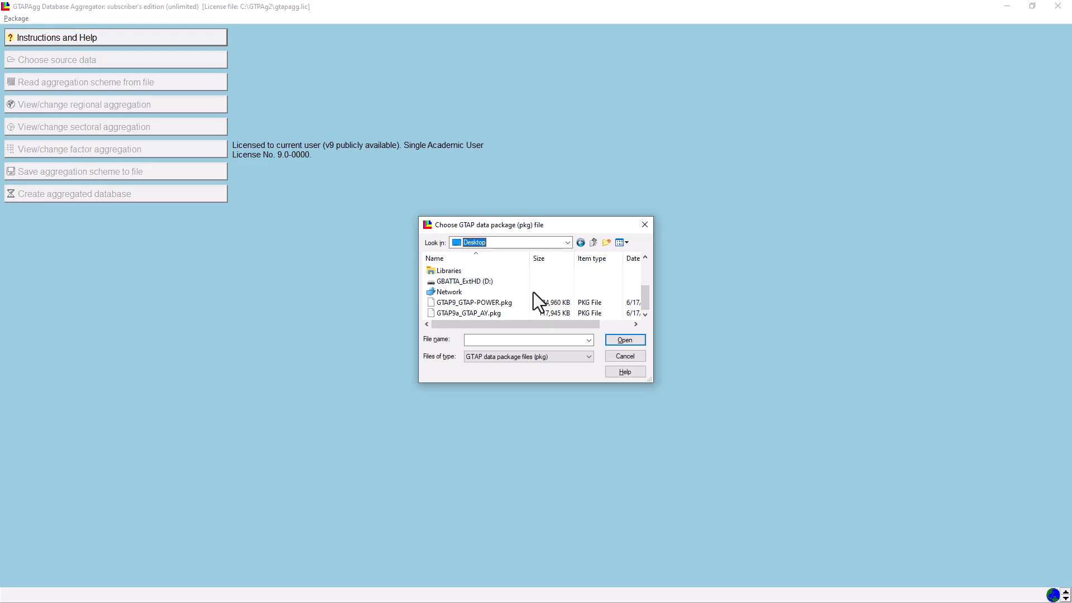
pyautogui.click(488, 316)
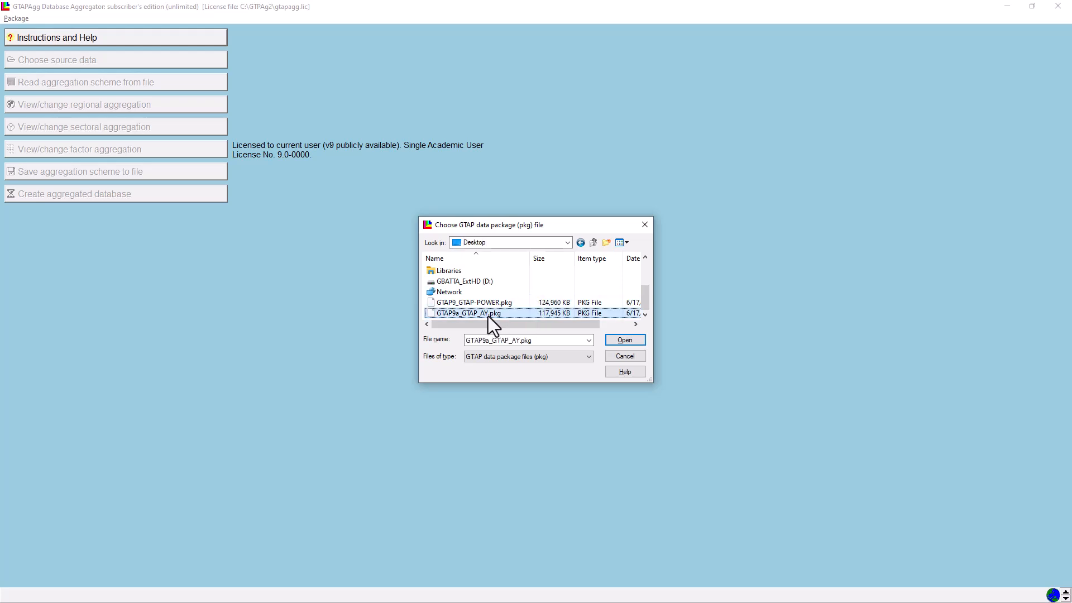
pyautogui.click(623, 342)
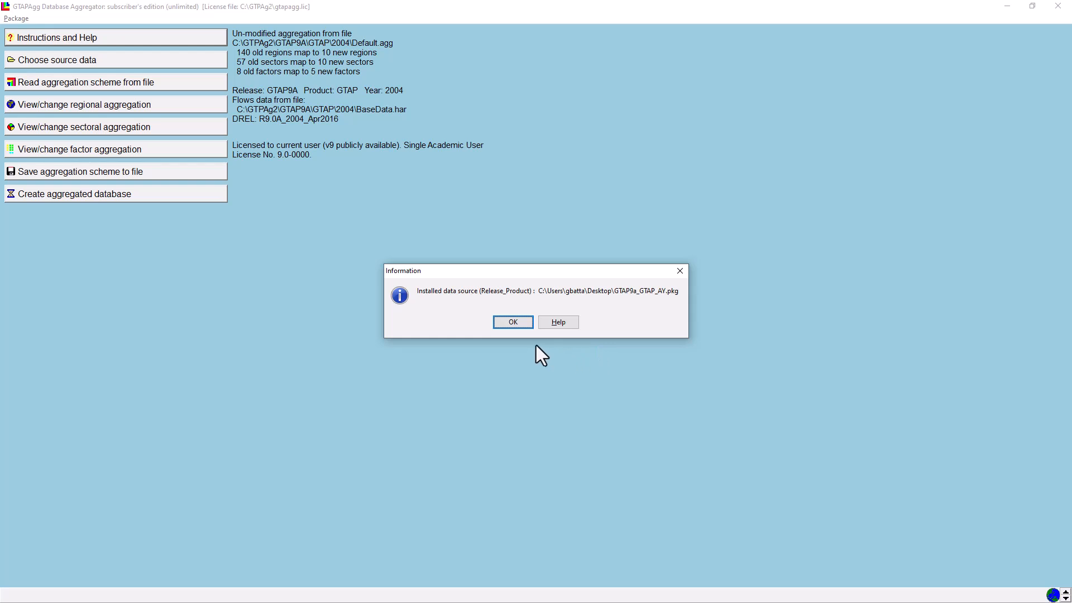
pyautogui.click(510, 323)
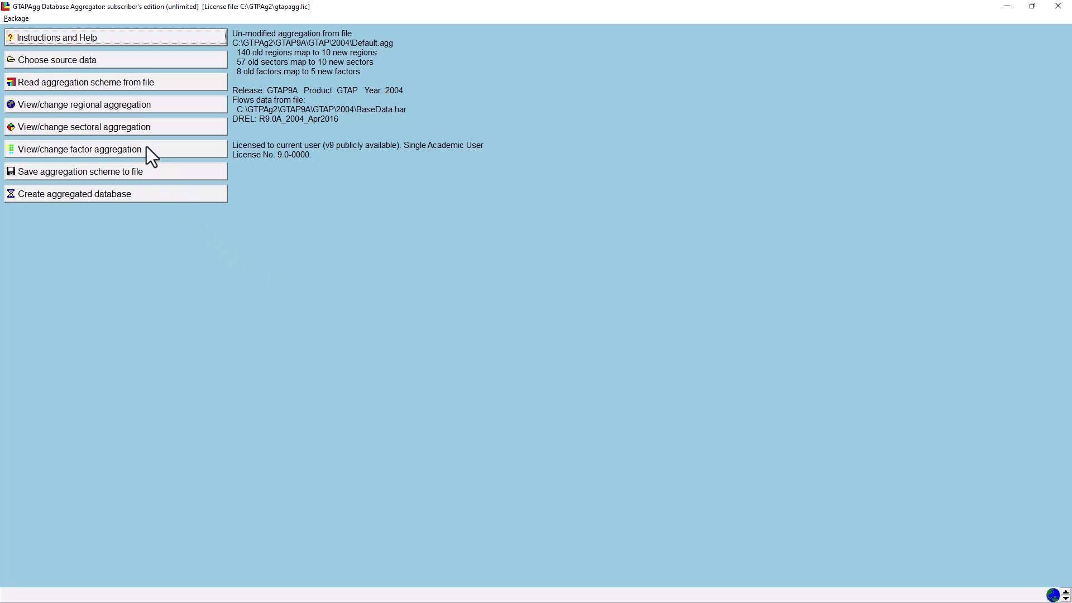
# Choose the 2011 data year of the GTAP9A release as the source data
pyautogui.click(108, 61)
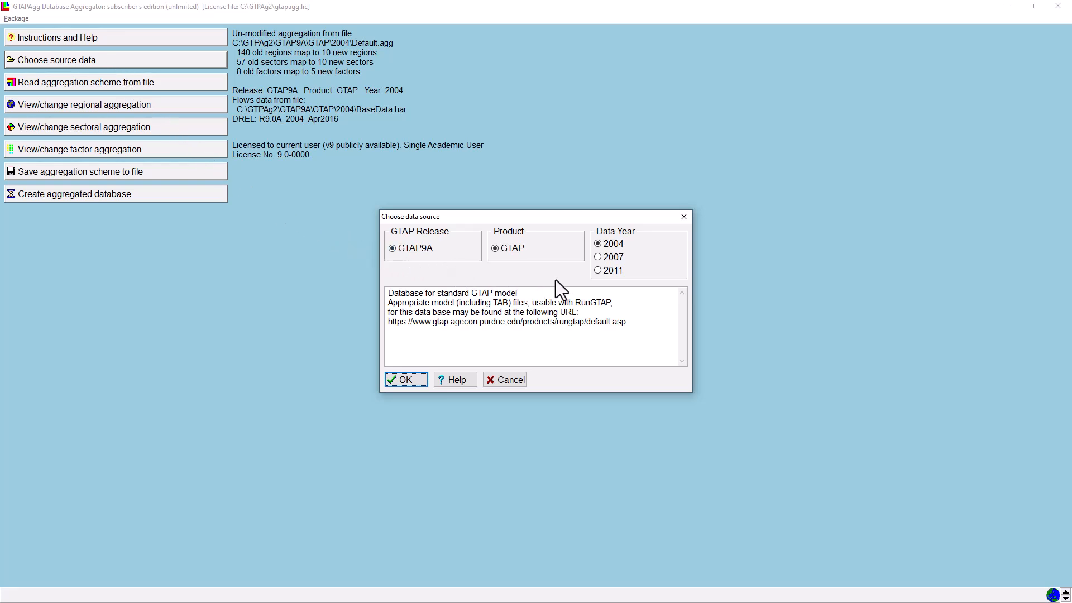
pyautogui.click(597, 270)
pyautogui.click(405, 383)
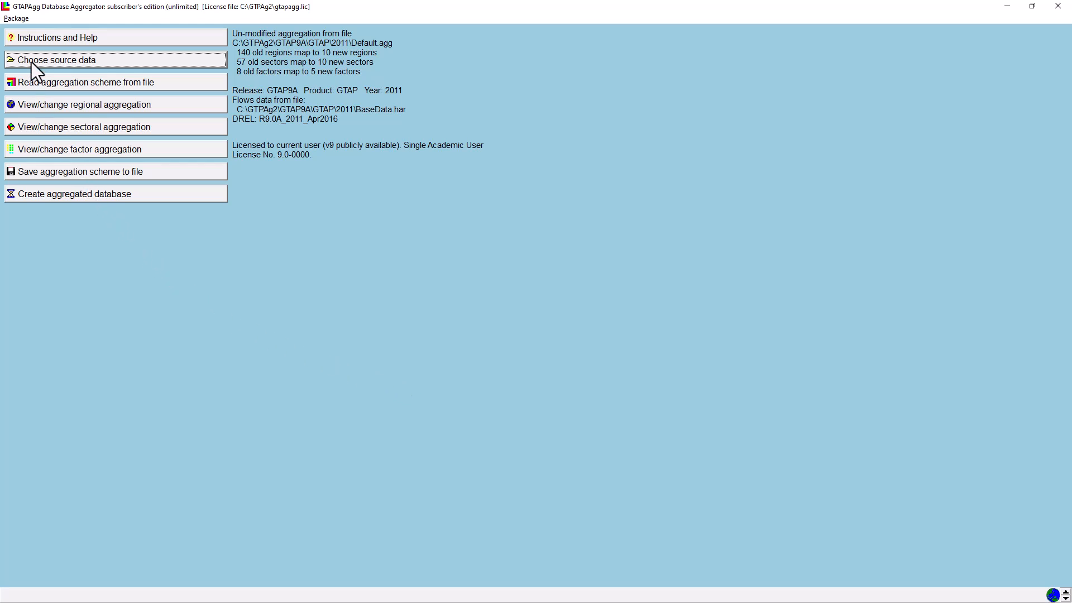
# Install the data package GTAP9_GTAP-POWER.pkg from the Desktop and acknowledge the installation message
pyautogui.click(12, 23)
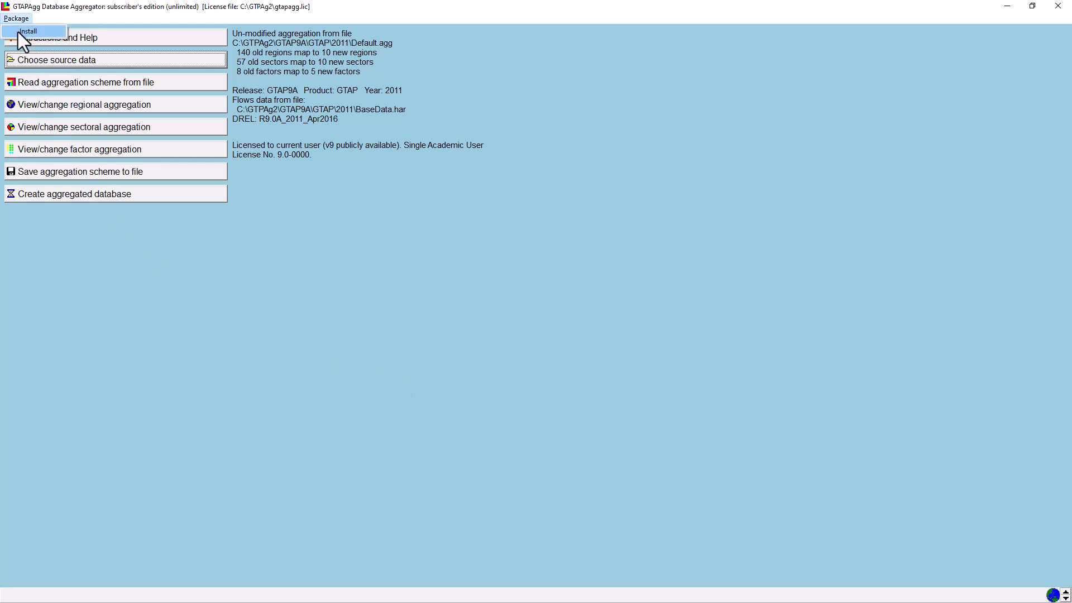
pyautogui.click(18, 31)
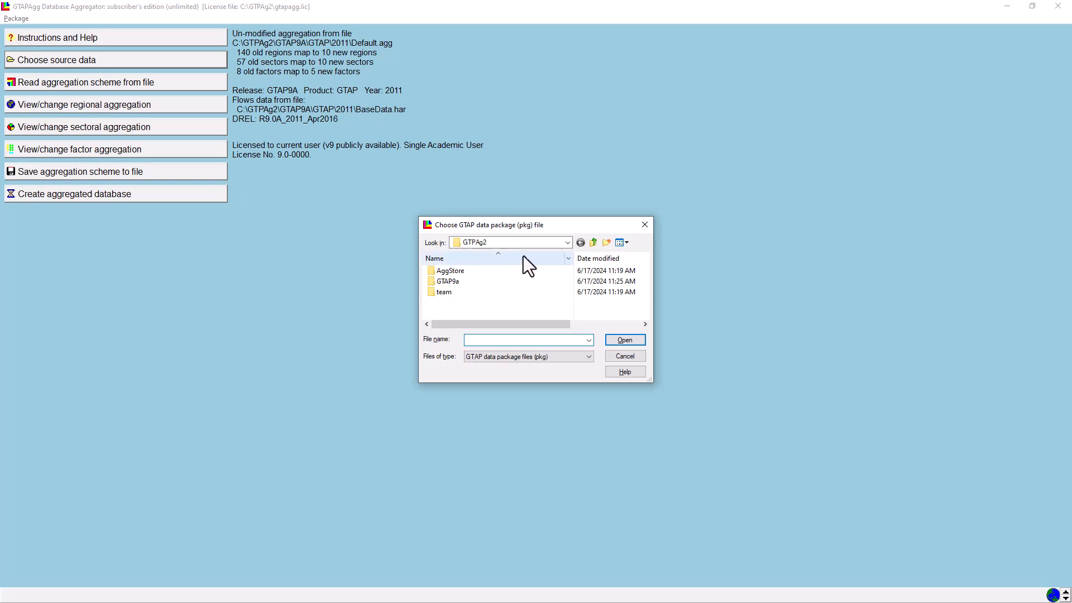
pyautogui.click(568, 243)
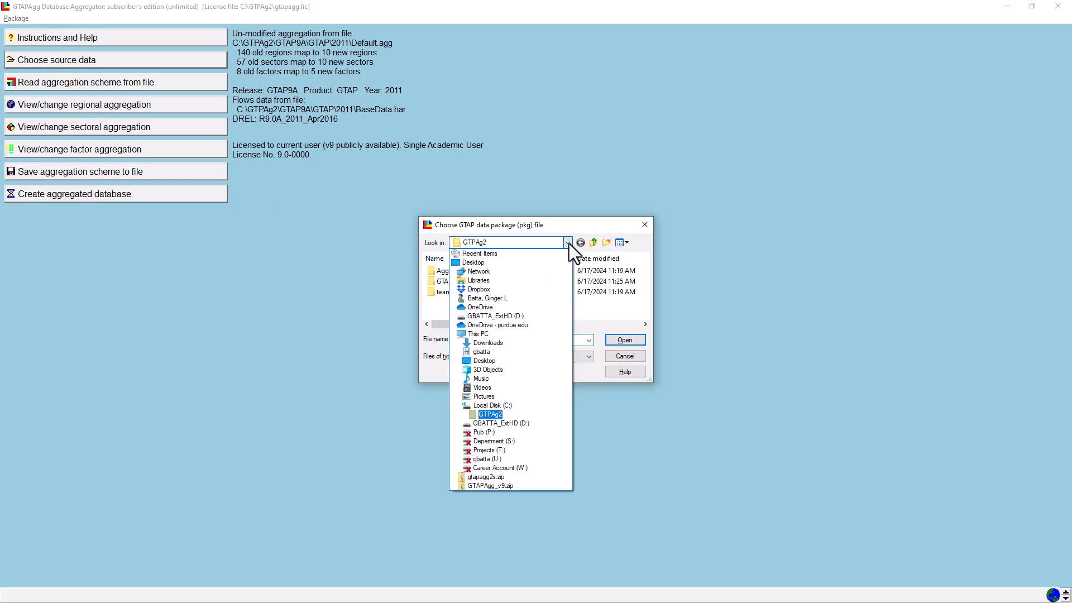
pyautogui.click(519, 262)
pyautogui.scroll(-2, 521, 283)
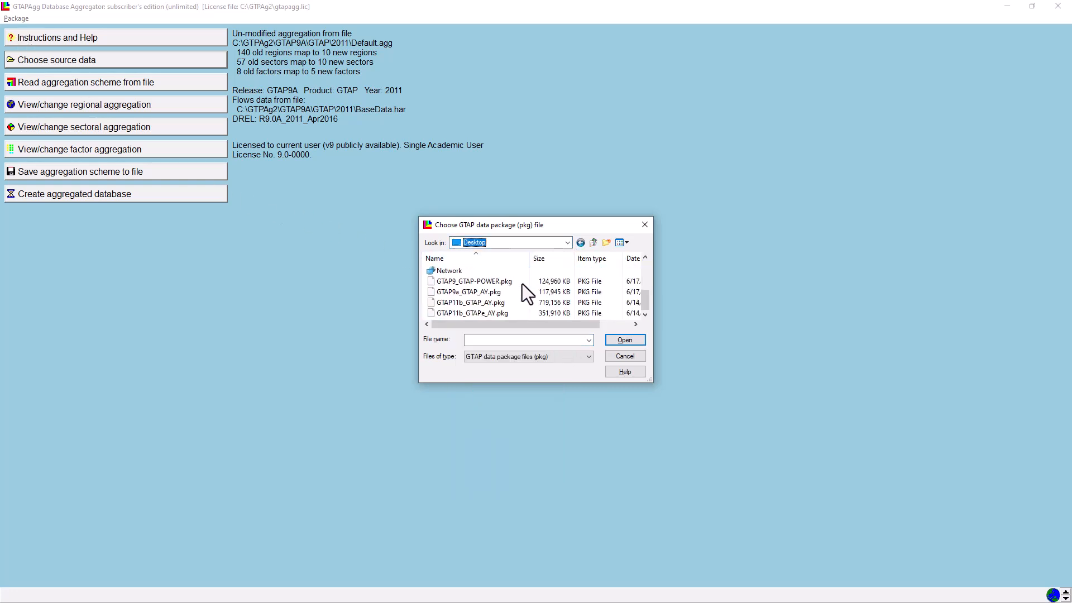
pyautogui.click(487, 284)
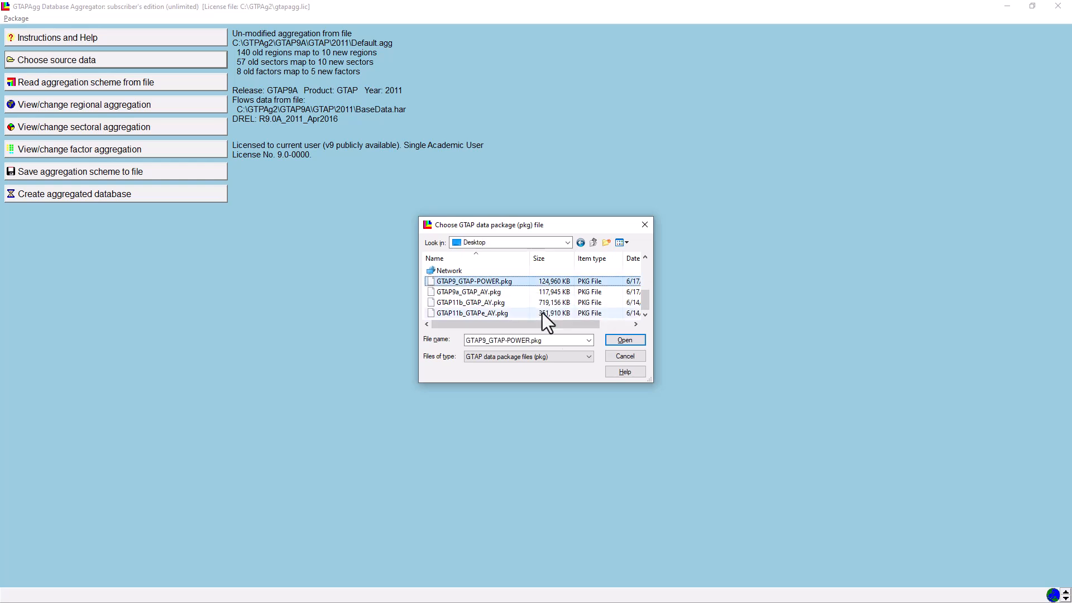
pyautogui.click(621, 343)
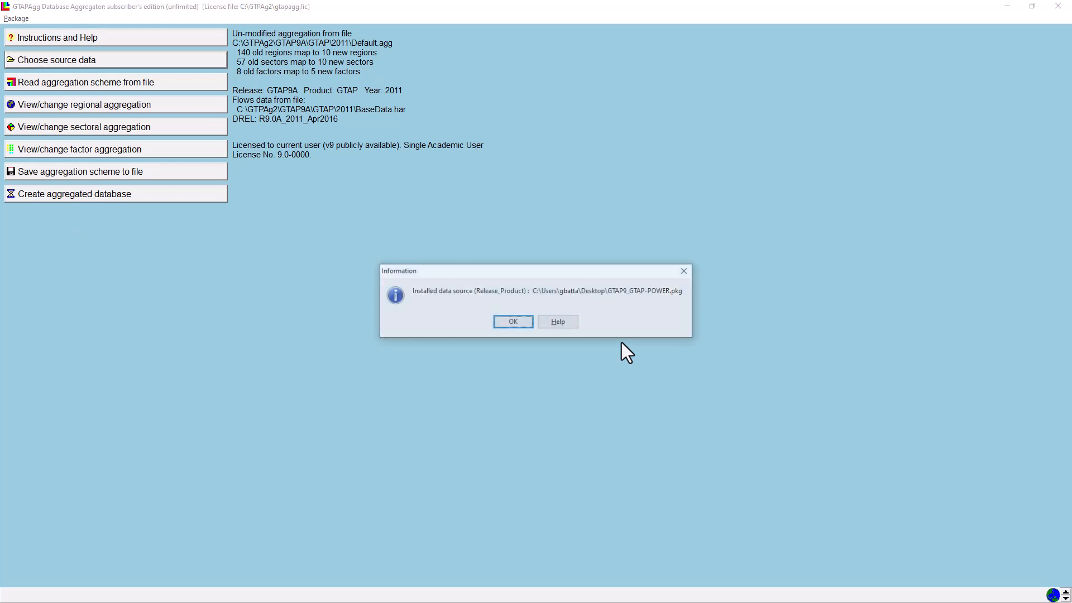
pyautogui.click(511, 323)
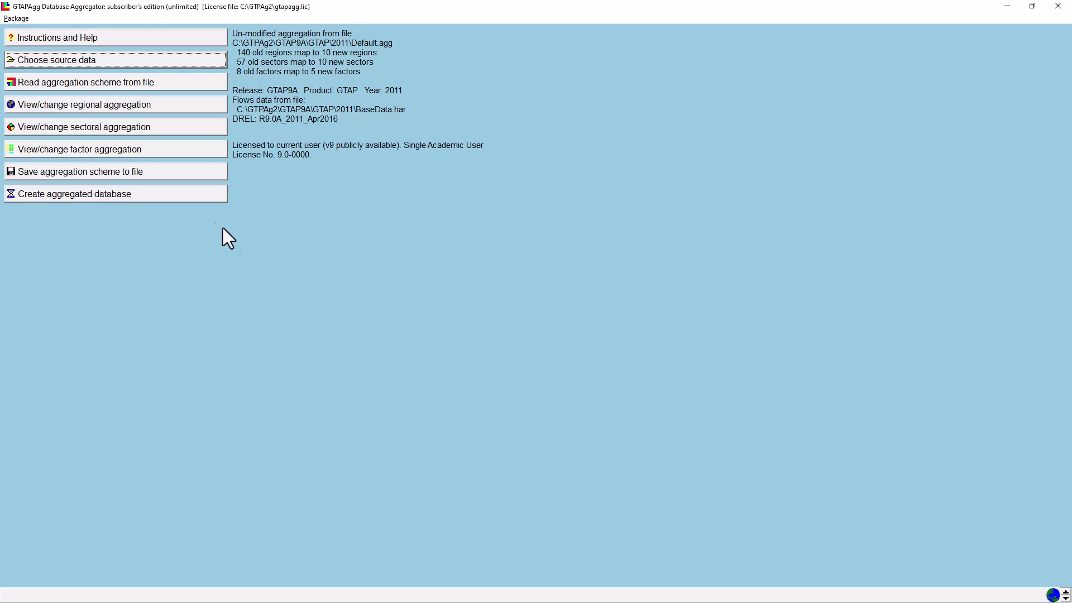
# Install the data package GTAP11b_GTAP_AY.pkg from the Desktop and acknowledge the installation message
pyautogui.click(12, 18)
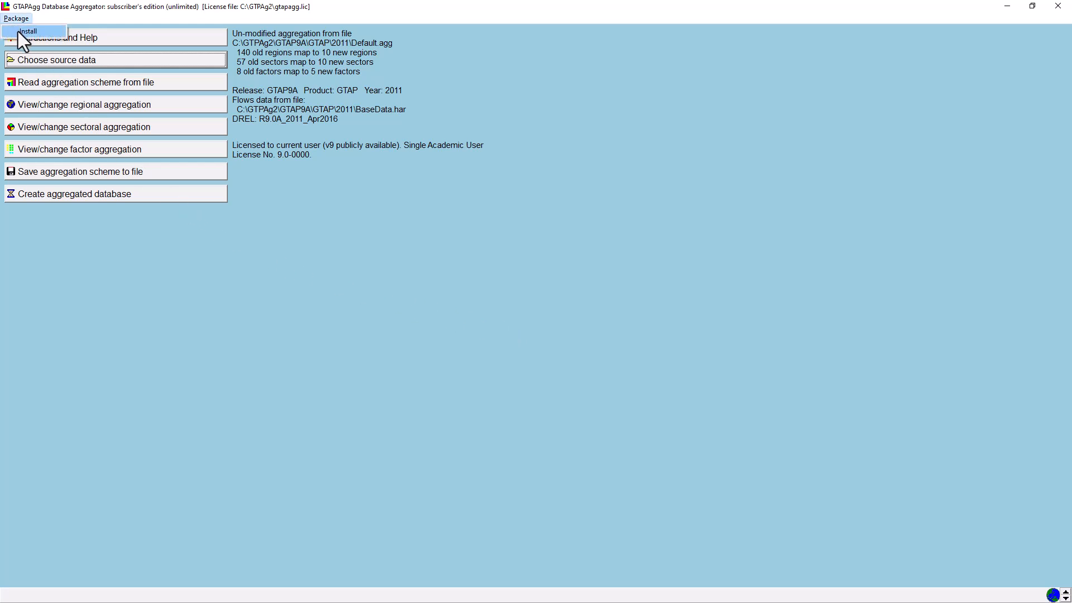
pyautogui.click(19, 31)
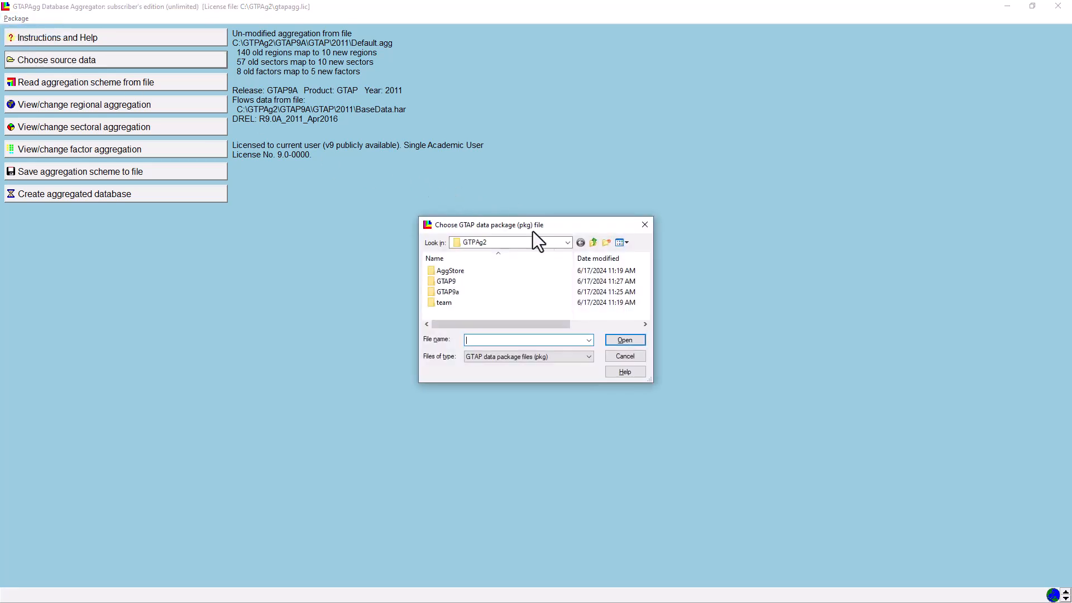
pyautogui.click(568, 242)
pyautogui.click(525, 262)
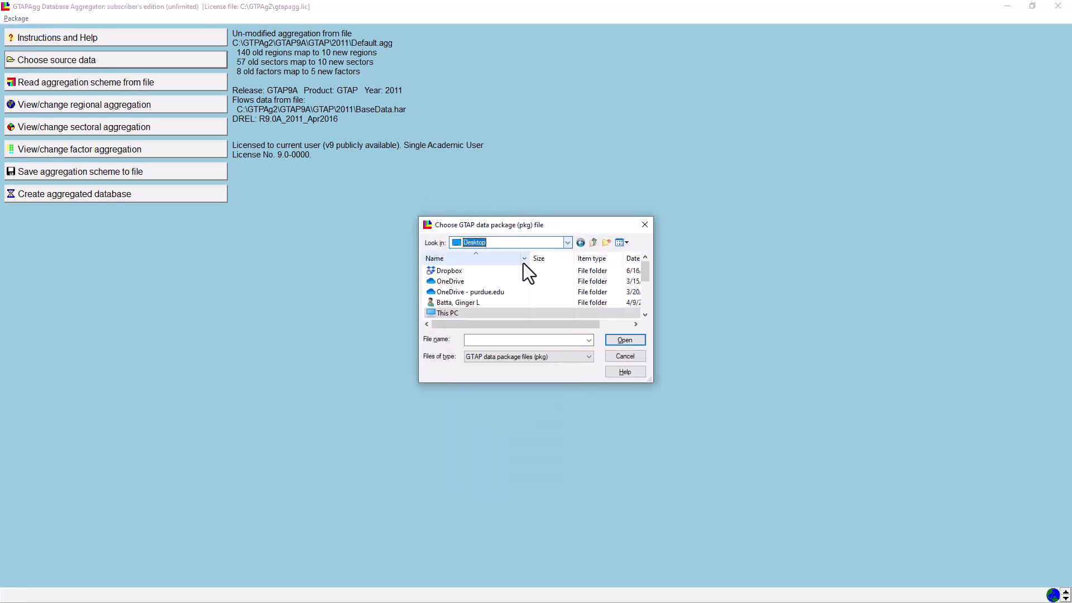
pyautogui.scroll(-3, 521, 284)
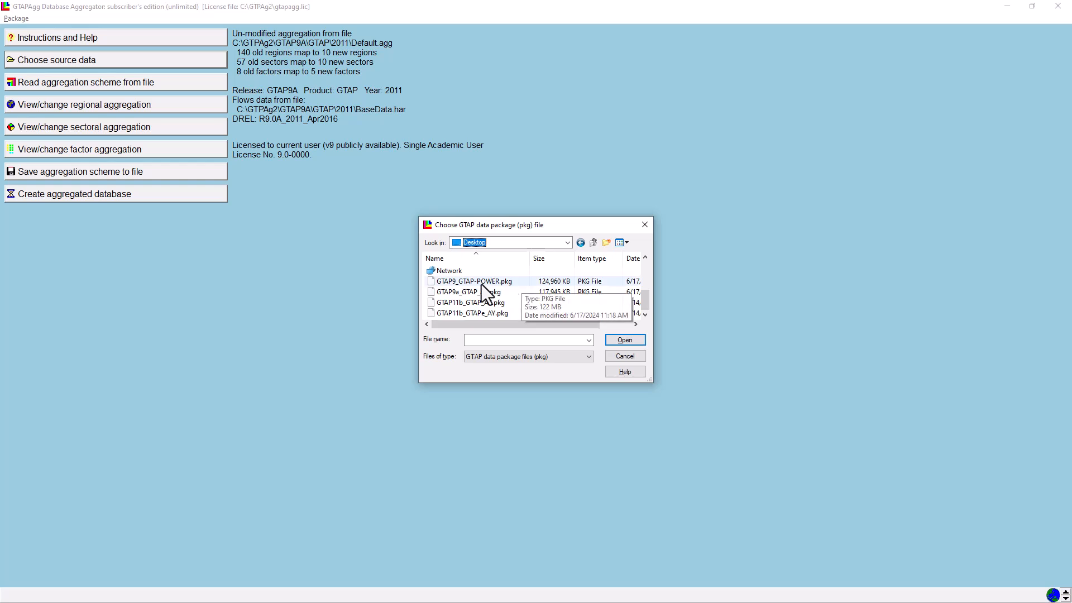
pyautogui.click(480, 303)
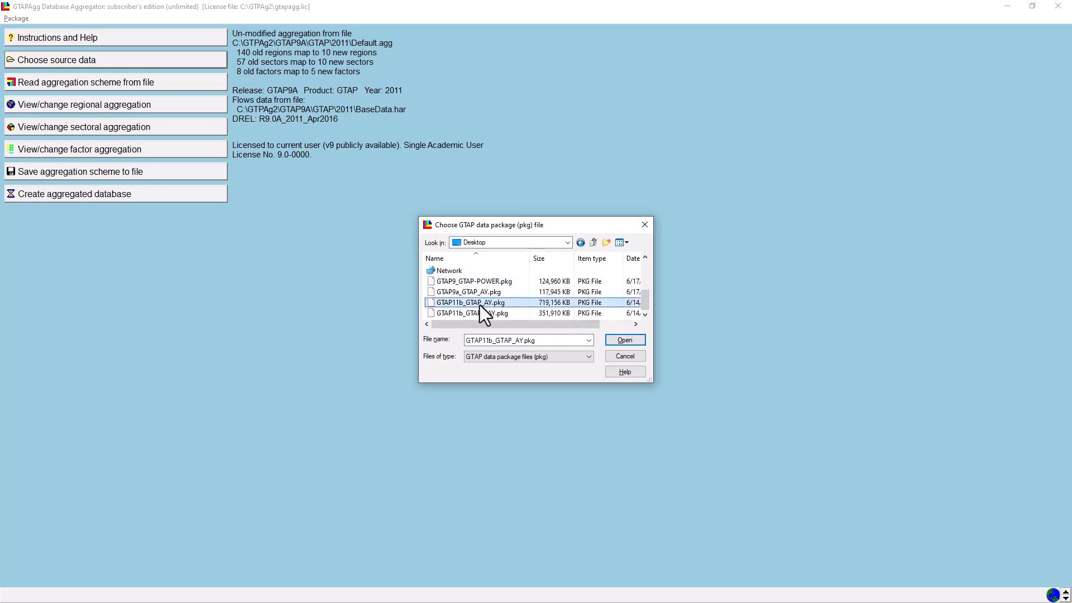
pyautogui.click(623, 342)
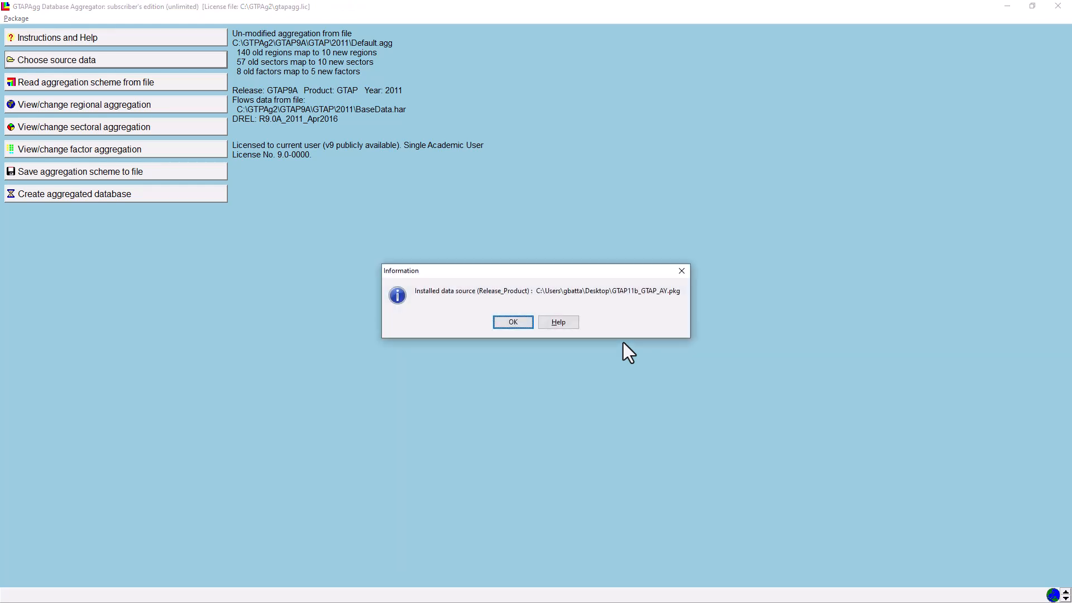
pyautogui.click(514, 325)
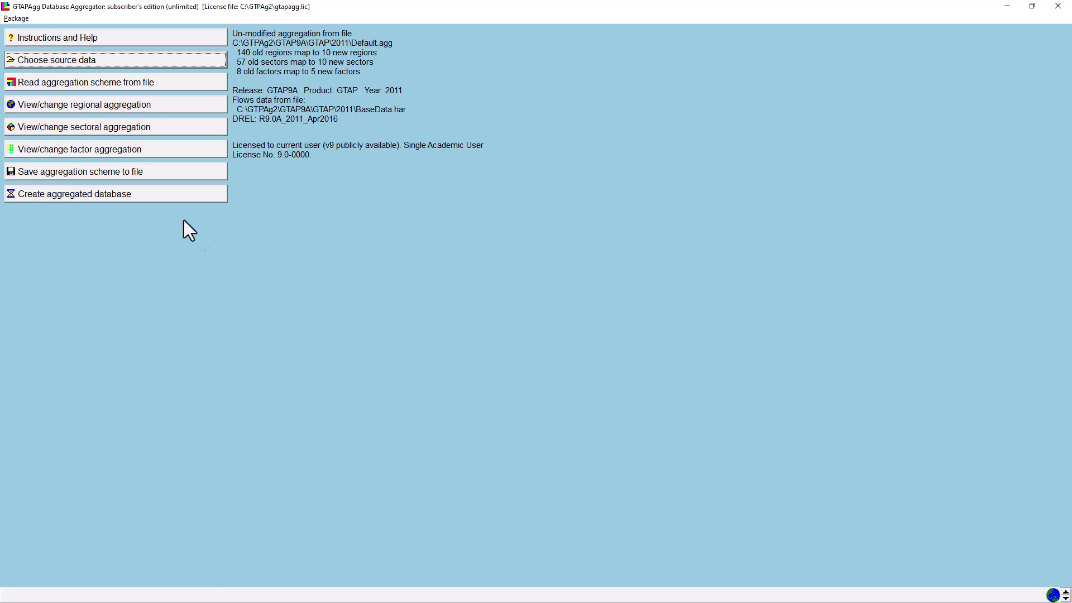
# Install the data package GTAP11b_GTAPe_AY.pkg from the Desktop and acknowledge the installation message
pyautogui.click(13, 20)
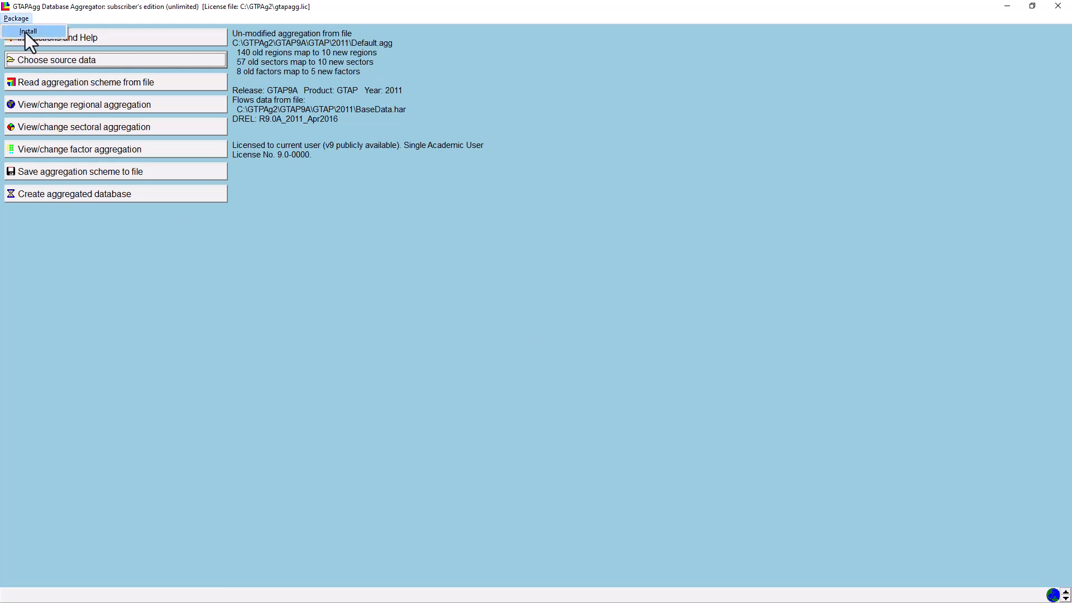
pyautogui.click(25, 32)
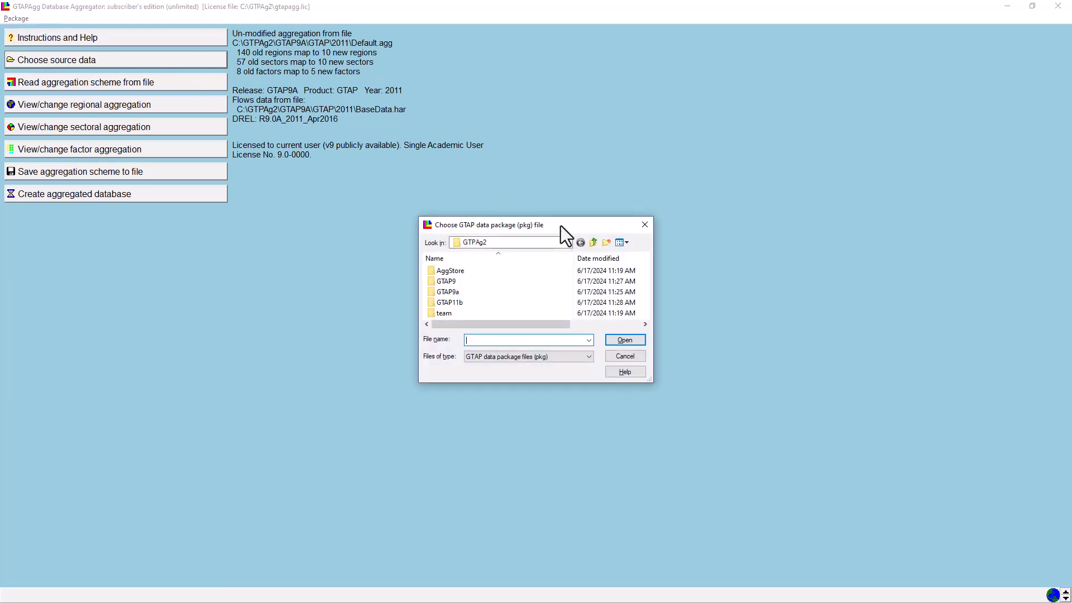
pyautogui.click(568, 242)
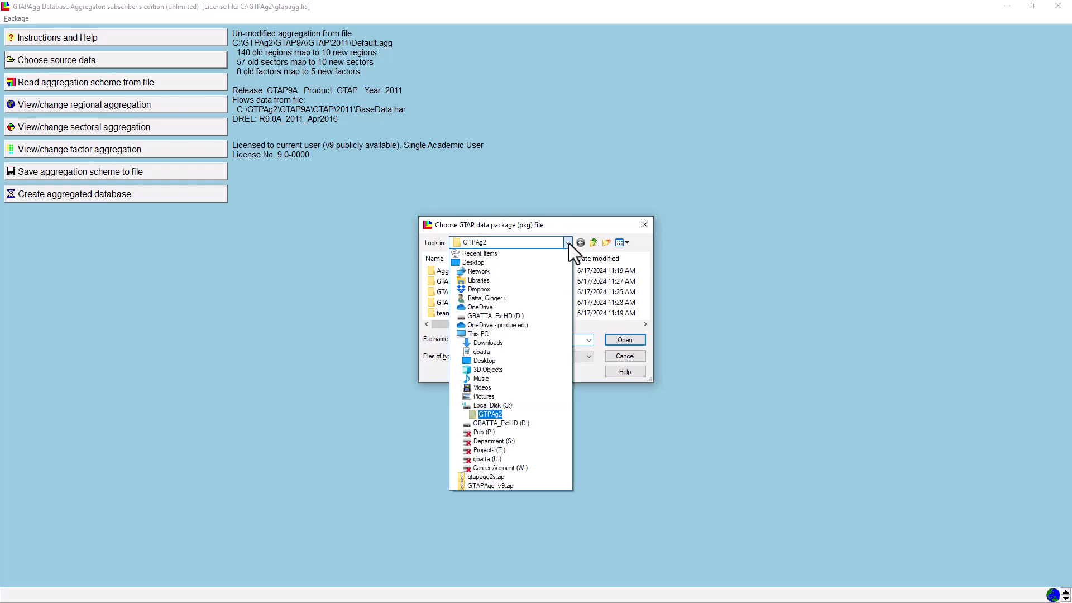
pyautogui.click(523, 260)
pyautogui.moveTo(642, 266); pyautogui.dragTo(643, 313)
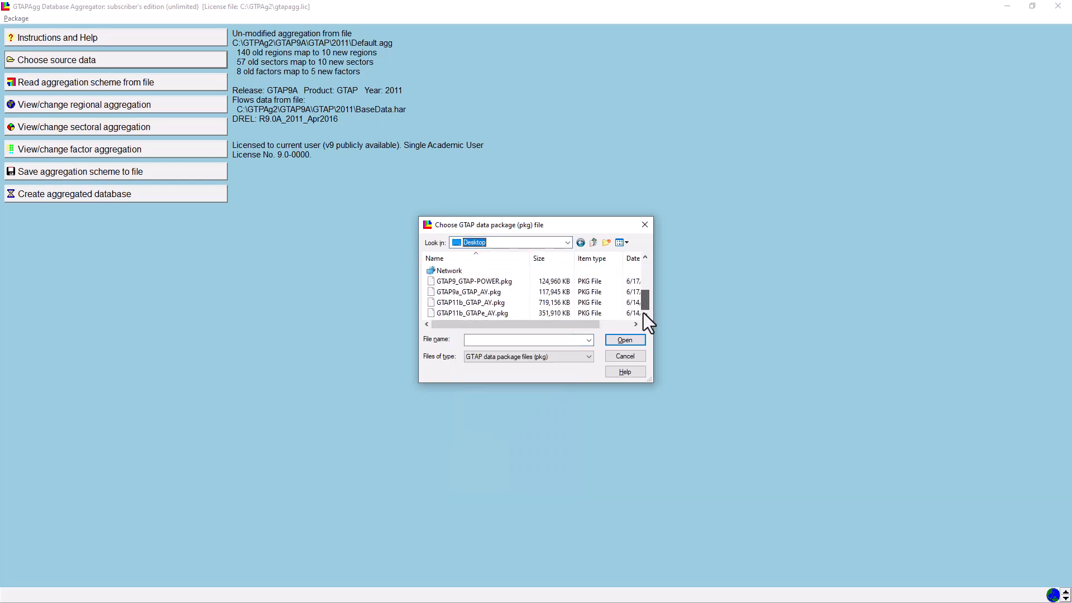
pyautogui.click(467, 313)
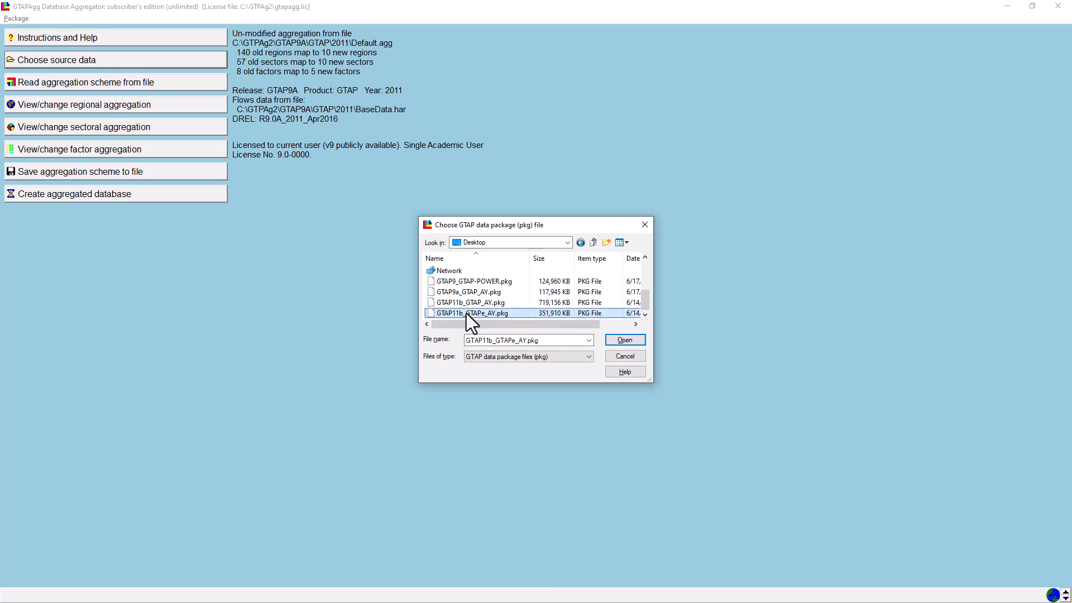
pyautogui.click(625, 341)
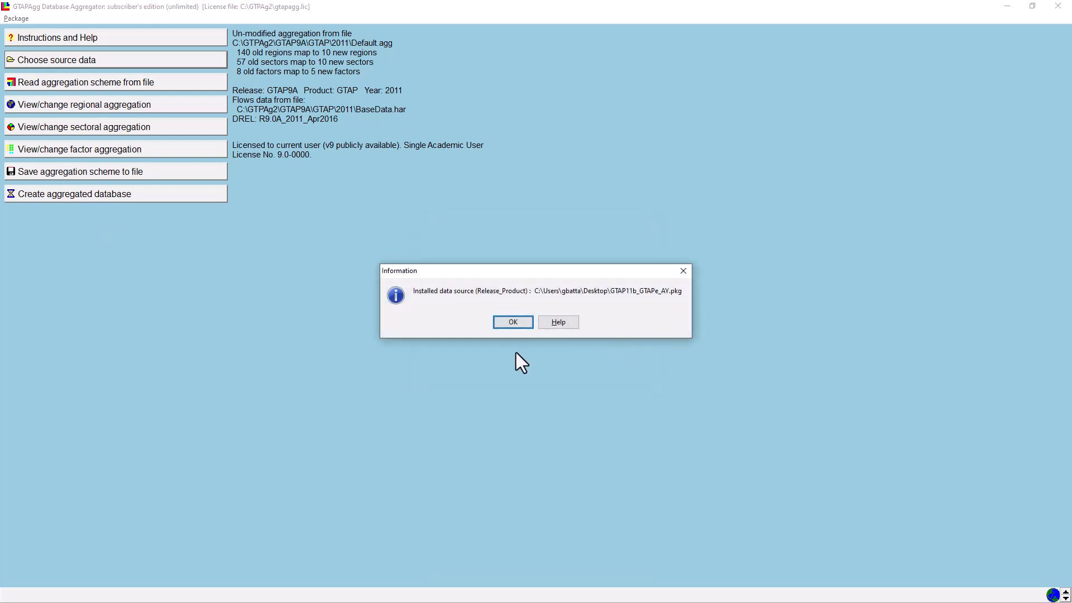
pyautogui.click(510, 324)
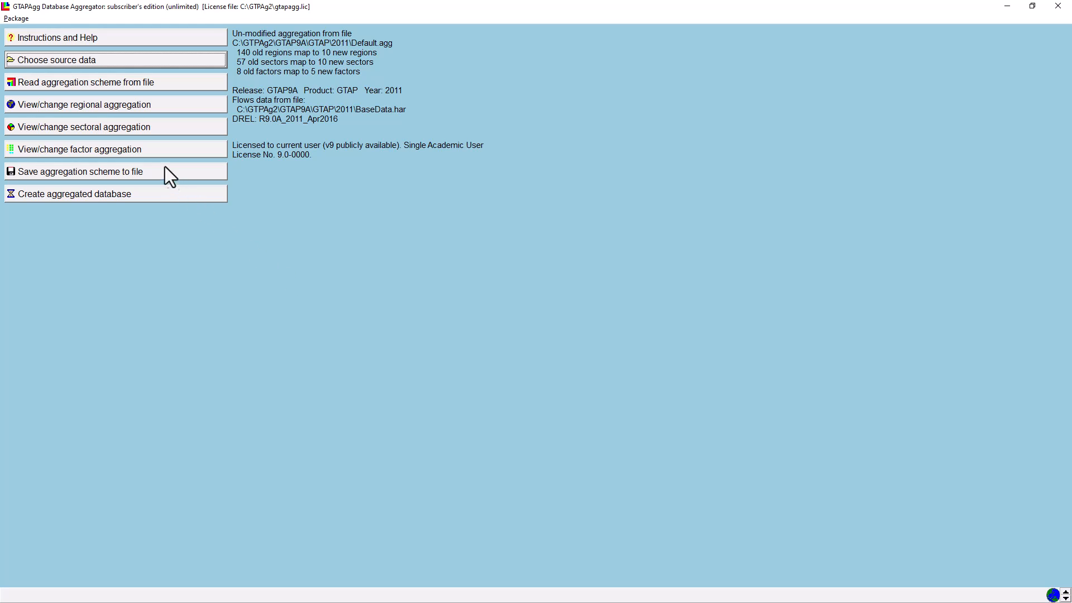
# In the data source choices, review the GTAP9 and GTAP11B releases and read the notes on the GTAP-E product
pyautogui.click(106, 62)
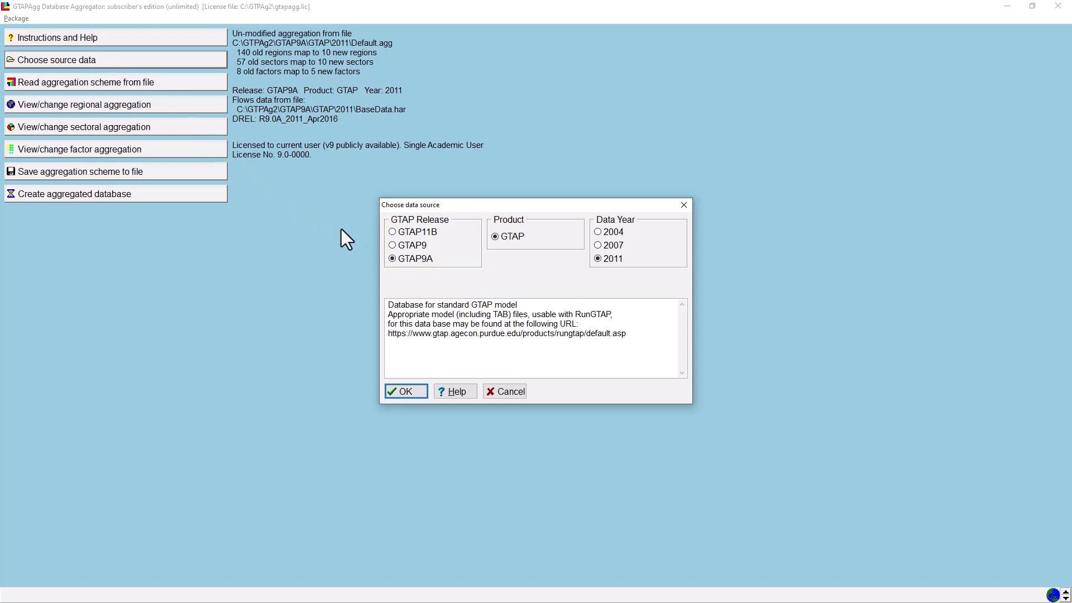
pyautogui.click(413, 246)
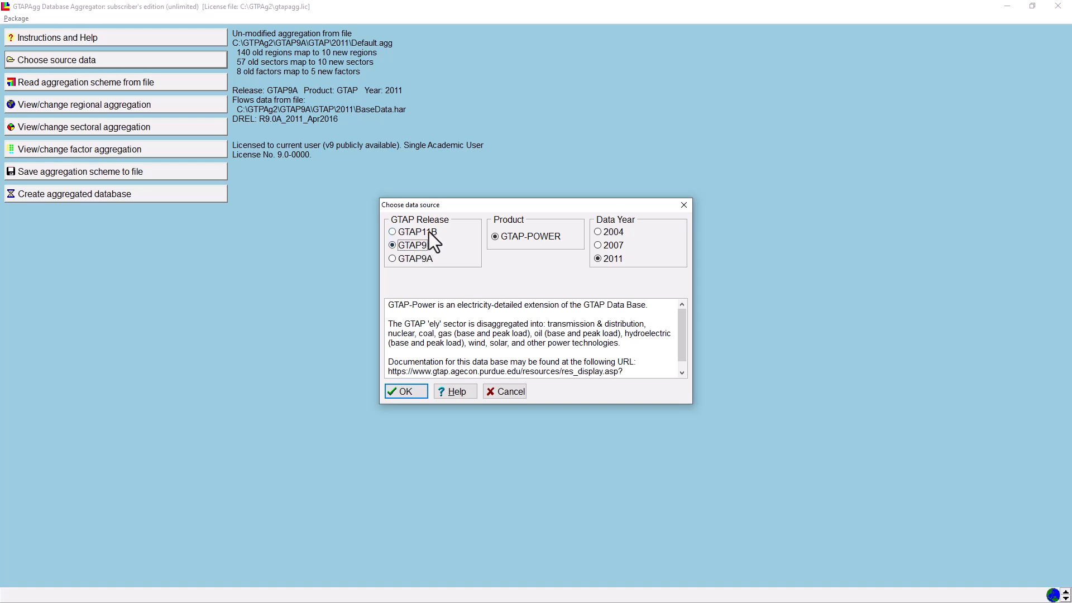
pyautogui.click(429, 232)
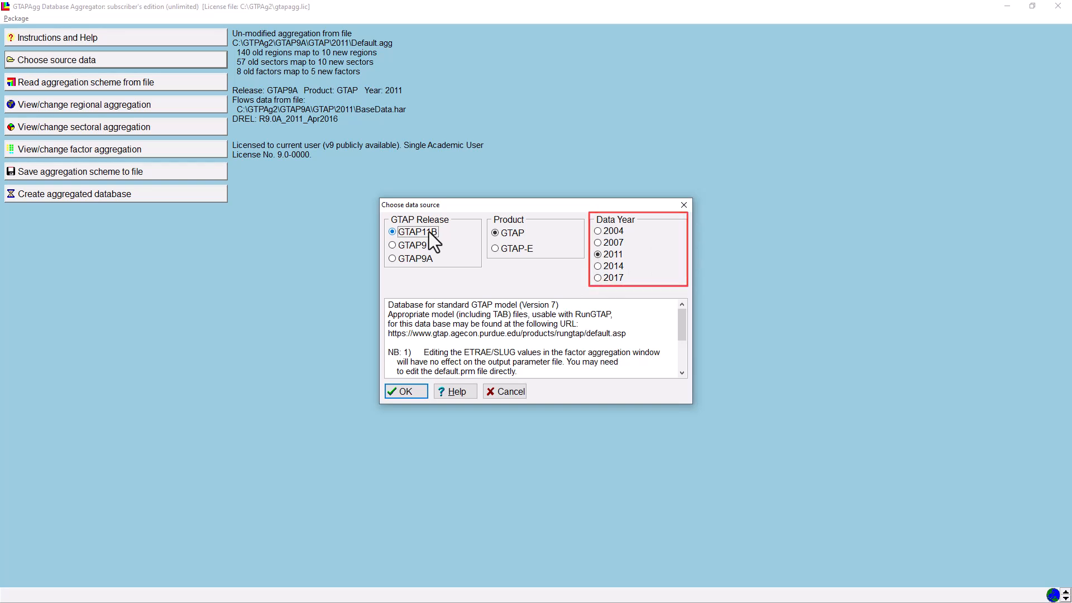
pyautogui.click(522, 250)
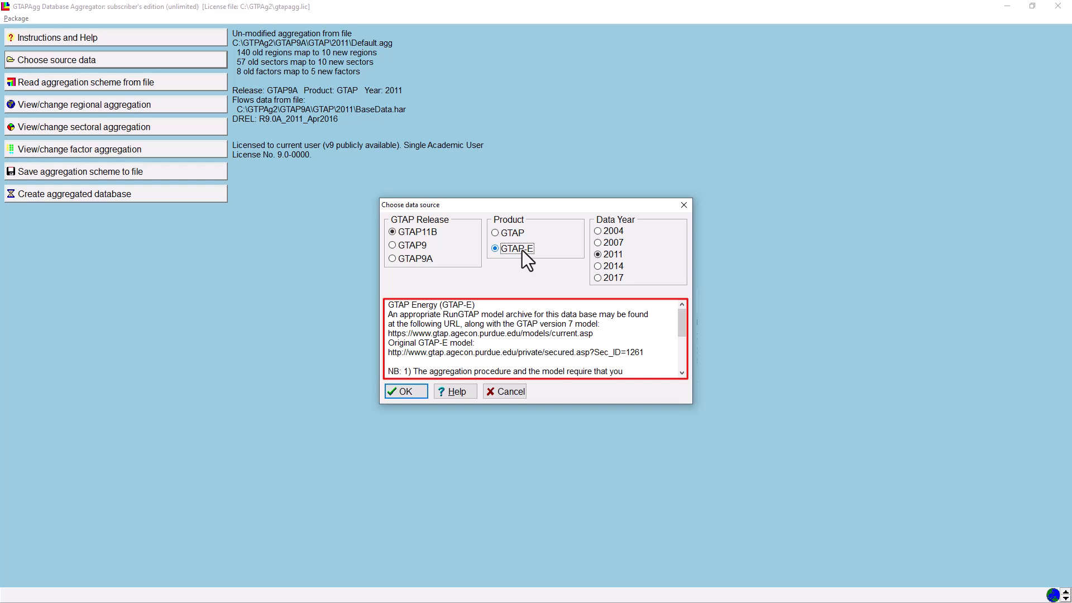
pyautogui.click(682, 373)
pyautogui.click(682, 373)
pyautogui.click(682, 373)
pyautogui.click(682, 373)
pyautogui.click(681, 373)
pyautogui.click(682, 373)
pyautogui.click(682, 373)
pyautogui.click(682, 373)
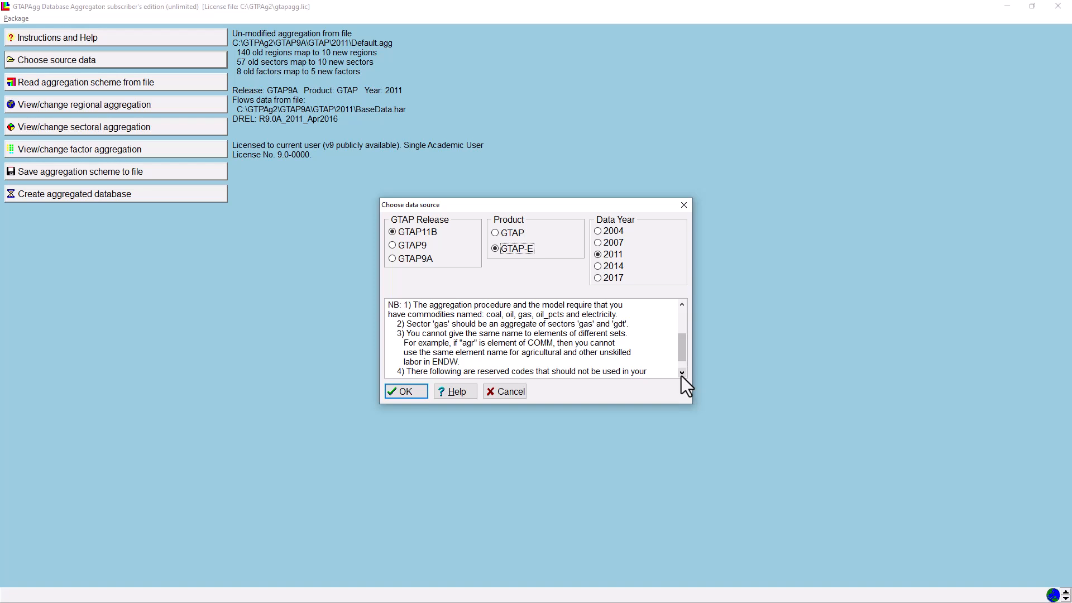
# Choose the GTAP product with data year 2017 of the GTAP11B release as the source data
pyautogui.click(512, 233)
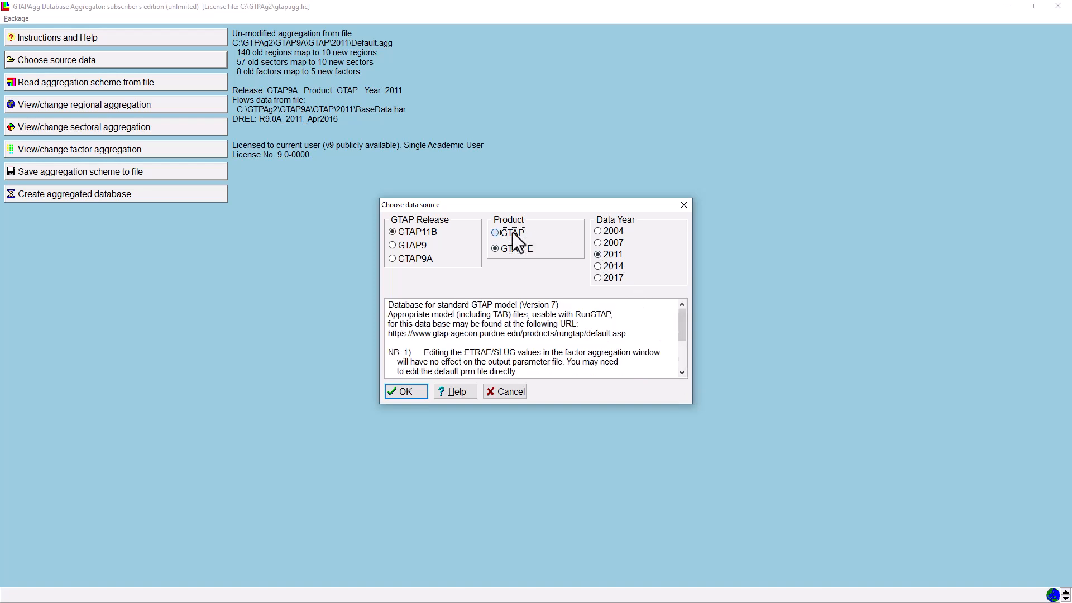
pyautogui.click(597, 278)
pyautogui.click(406, 391)
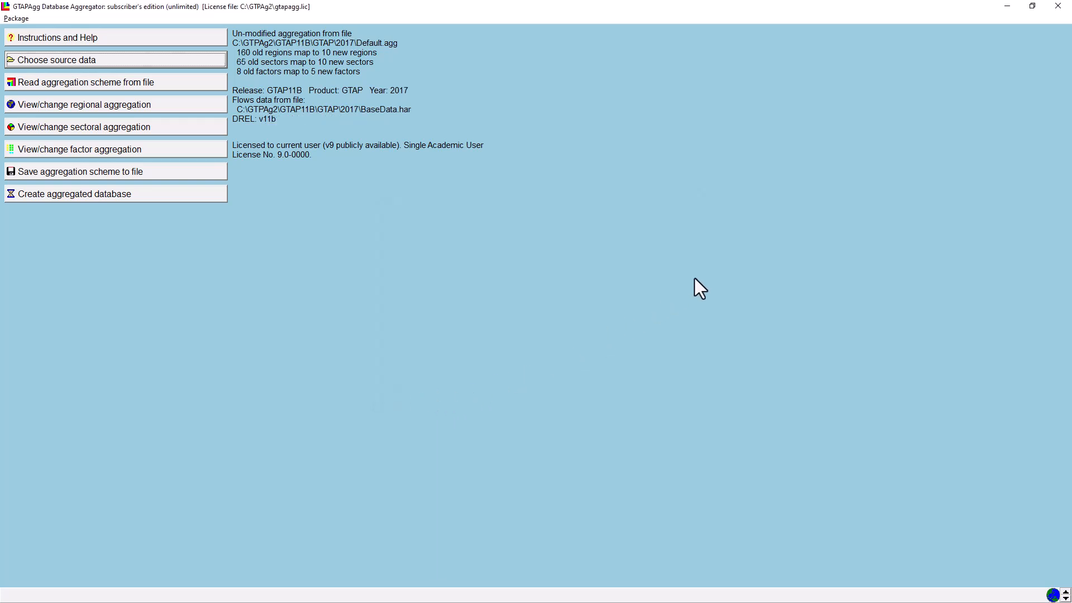
# Move the gtapagg.lic licence file from the Desktop into the GTPAg2 folder on drive C:, replacing the existing file
pyautogui.click(1004, 5)
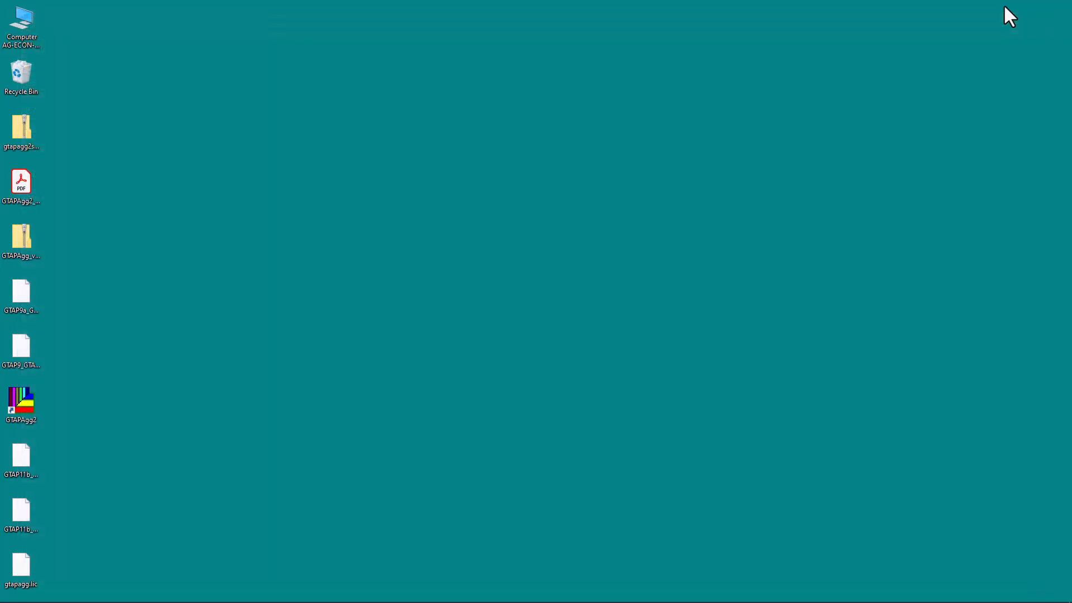
pyautogui.doubleClick(32, 39)
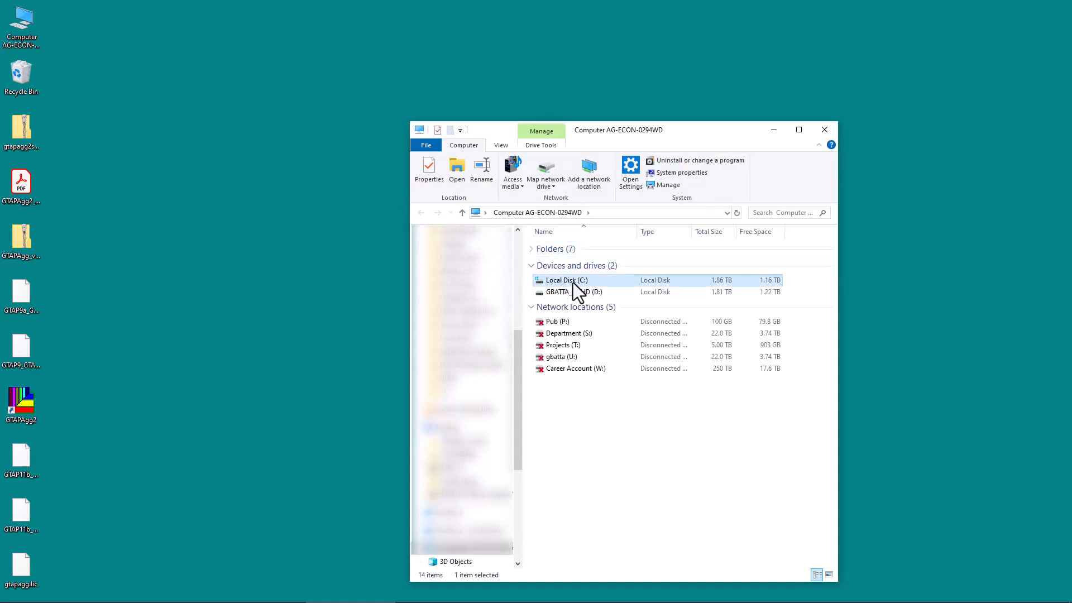
pyautogui.doubleClick(573, 282)
pyautogui.doubleClick(561, 322)
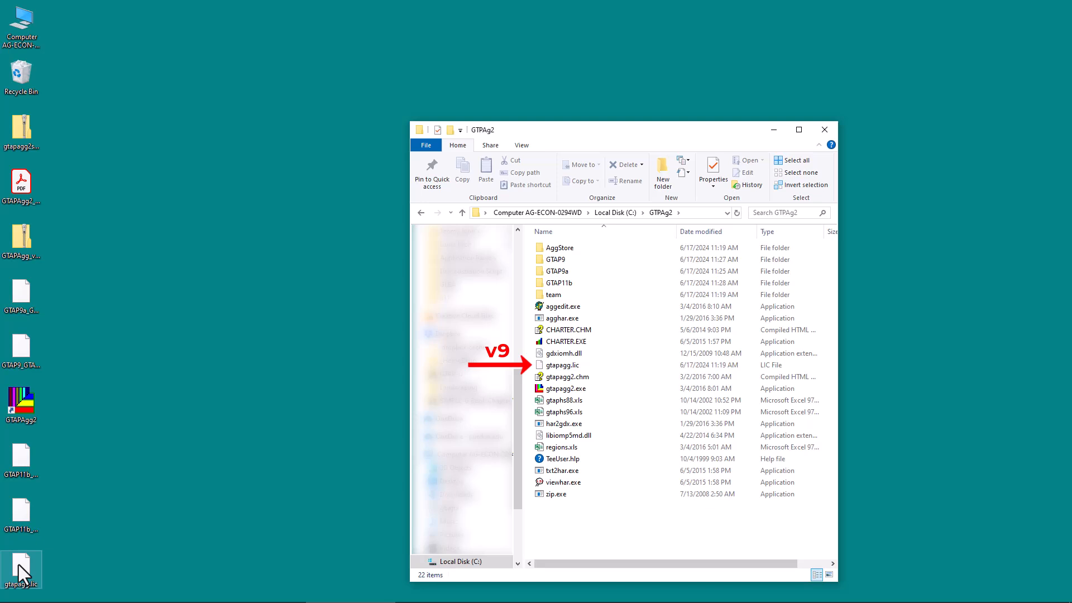
pyautogui.moveTo(19, 565); pyautogui.dragTo(586, 521)
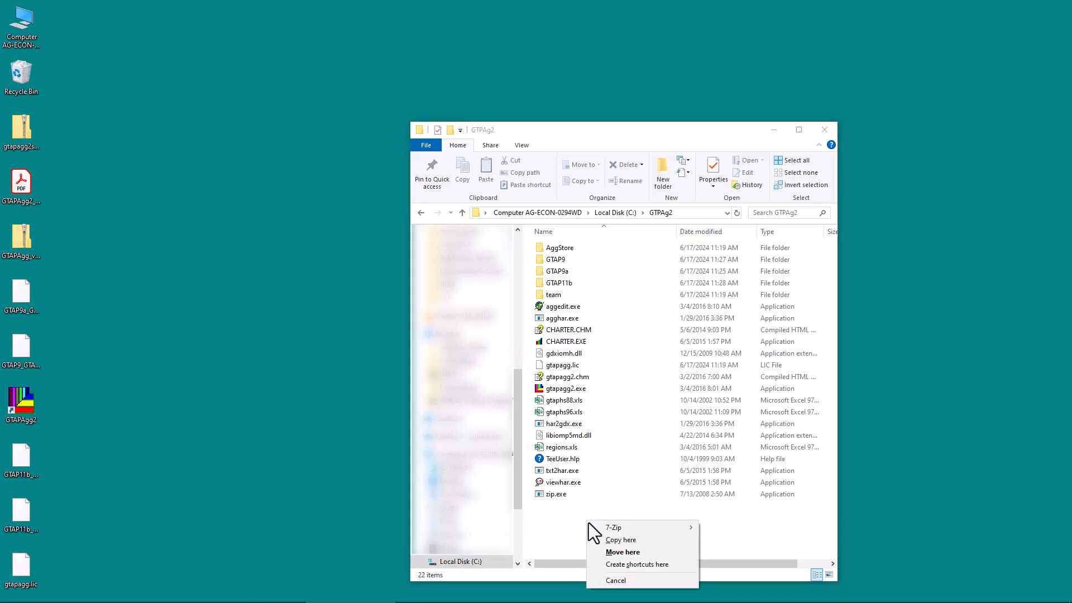
pyautogui.click(618, 550)
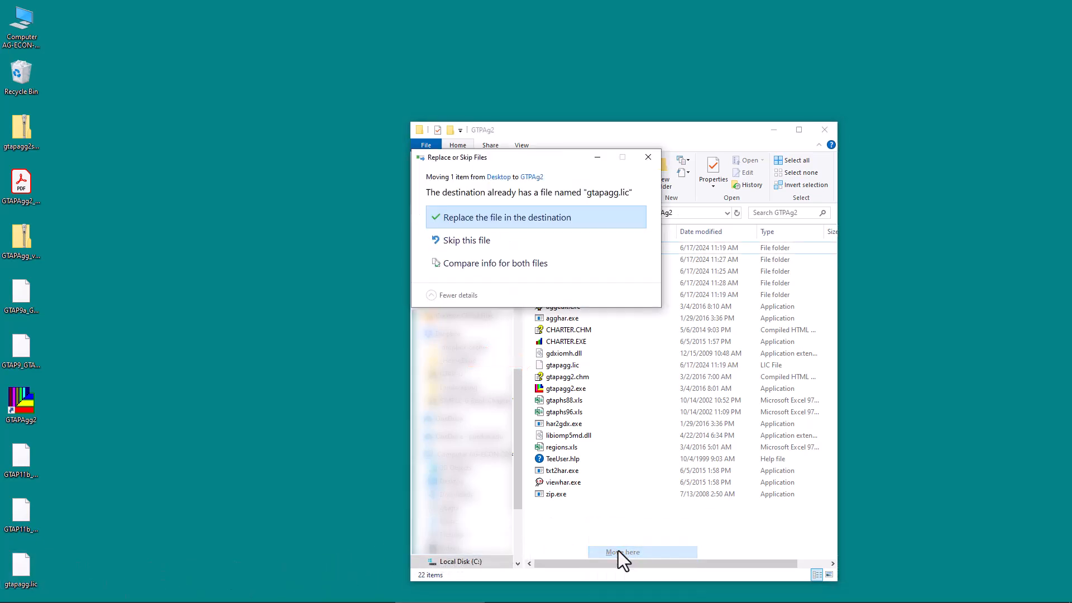
pyautogui.click(517, 223)
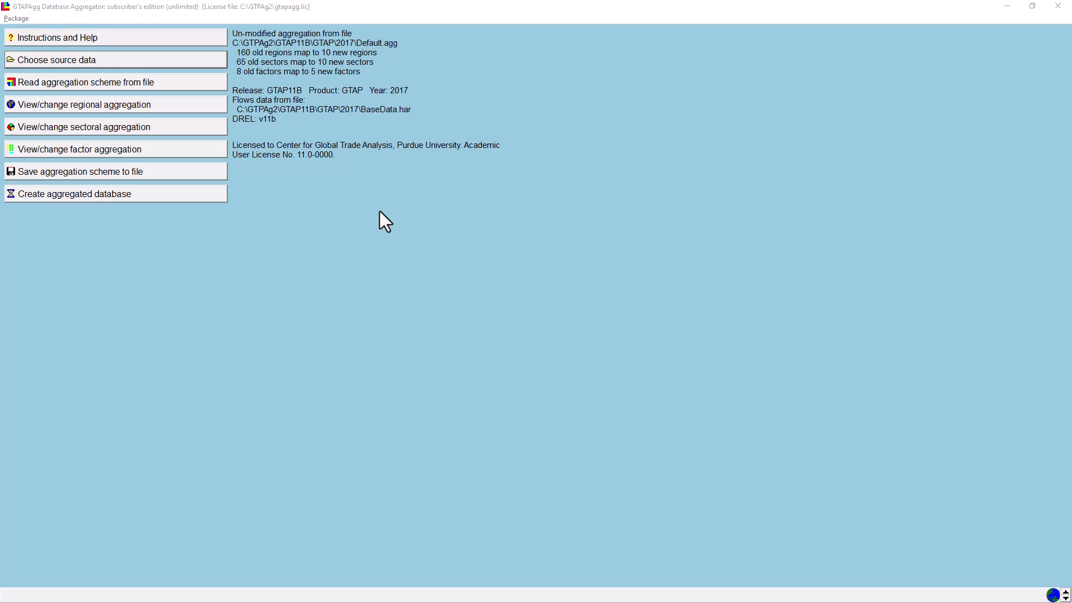
# Read the aggregation scheme default.agg from the 2017 folder of the GTAP11b GTAP product
pyautogui.click(177, 84)
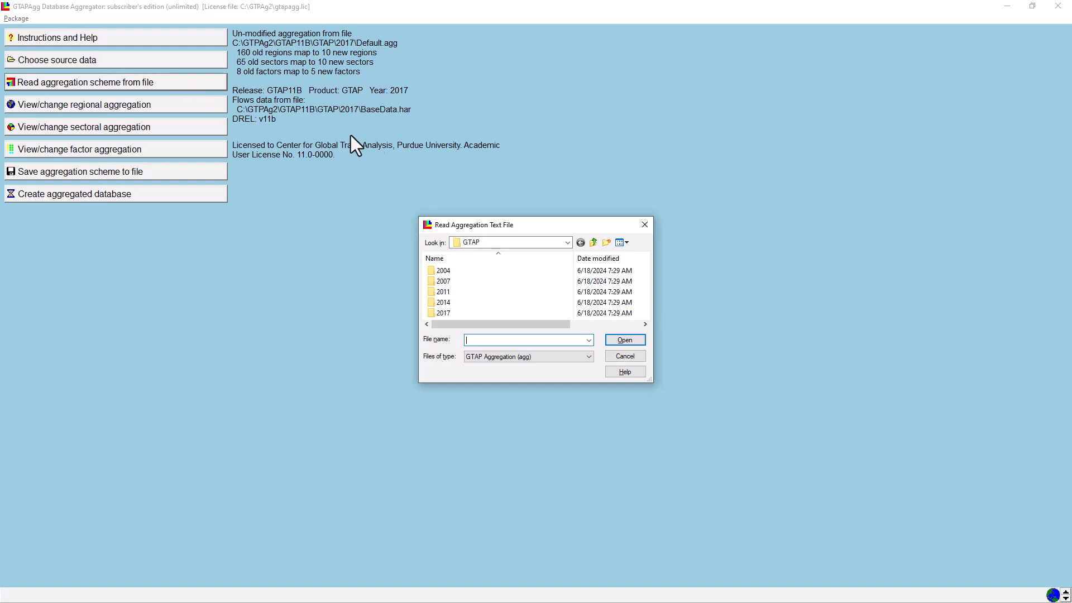
pyautogui.click(568, 243)
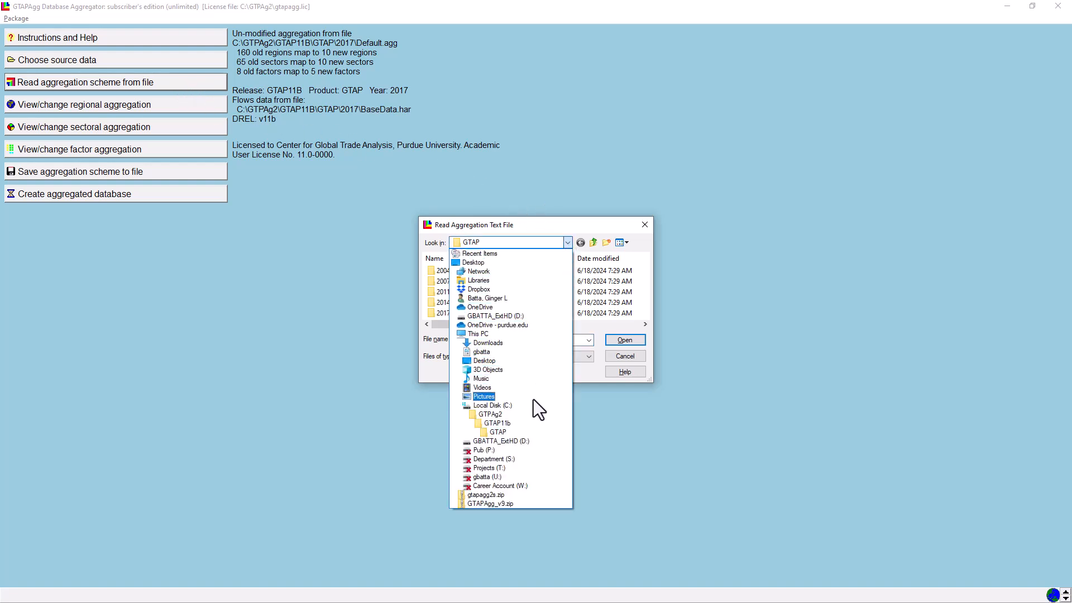
pyautogui.click(529, 433)
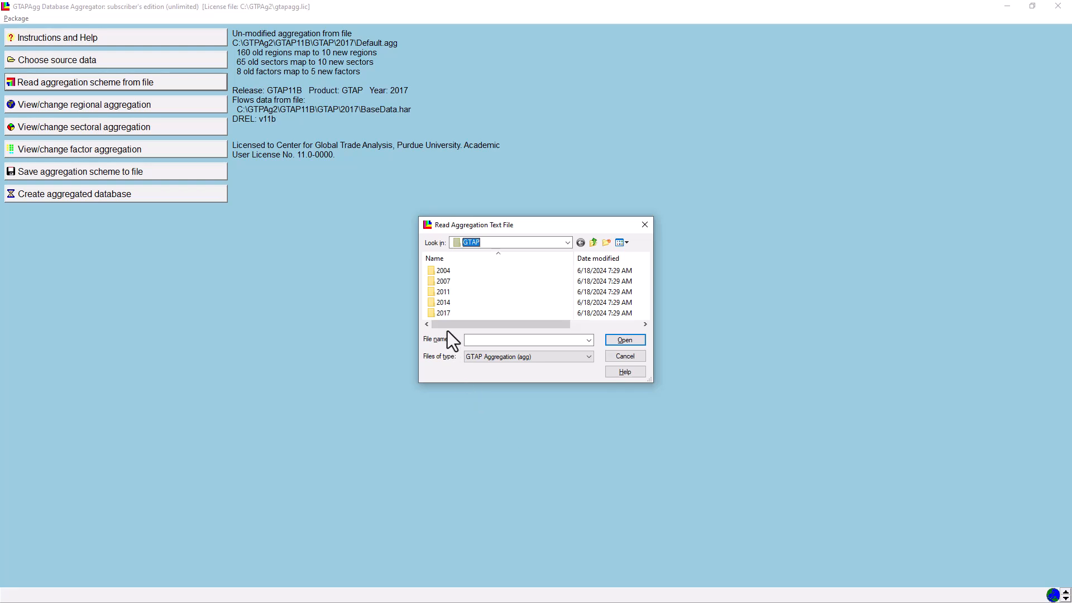
pyautogui.doubleClick(444, 317)
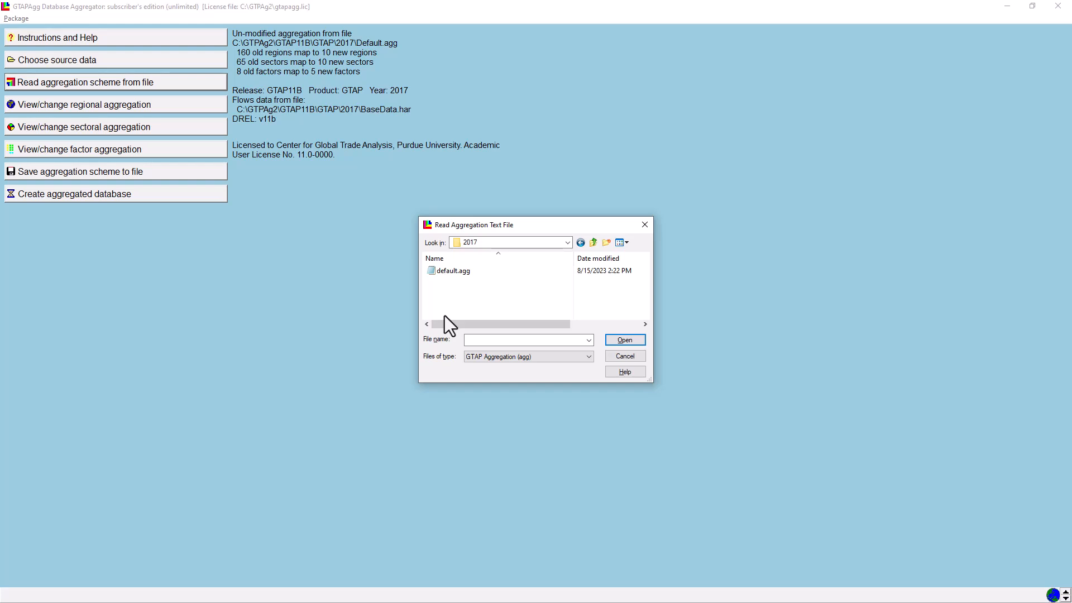
pyautogui.click(454, 274)
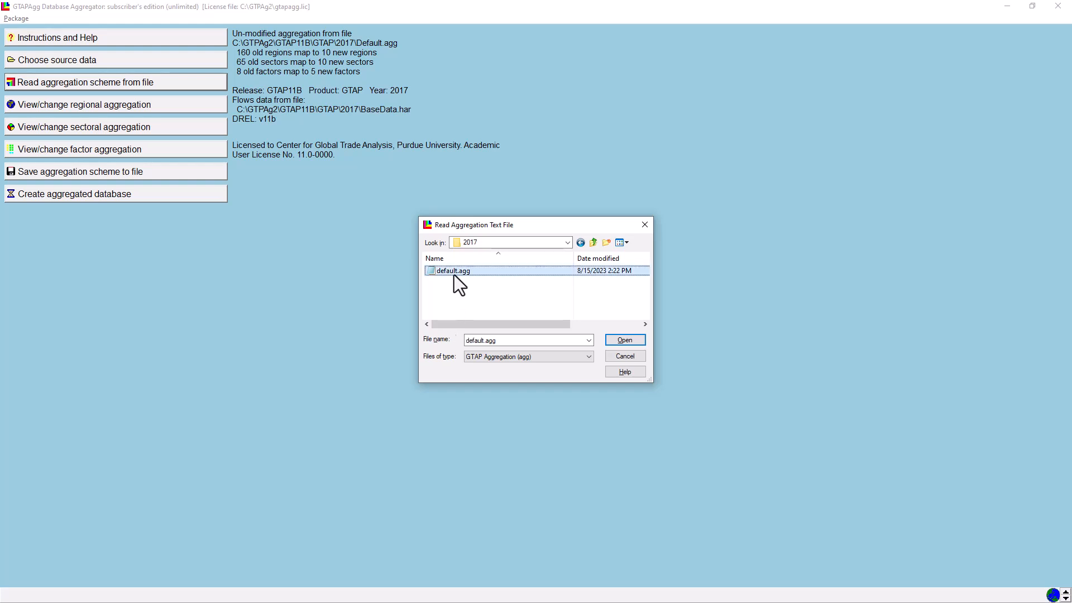
pyautogui.click(615, 342)
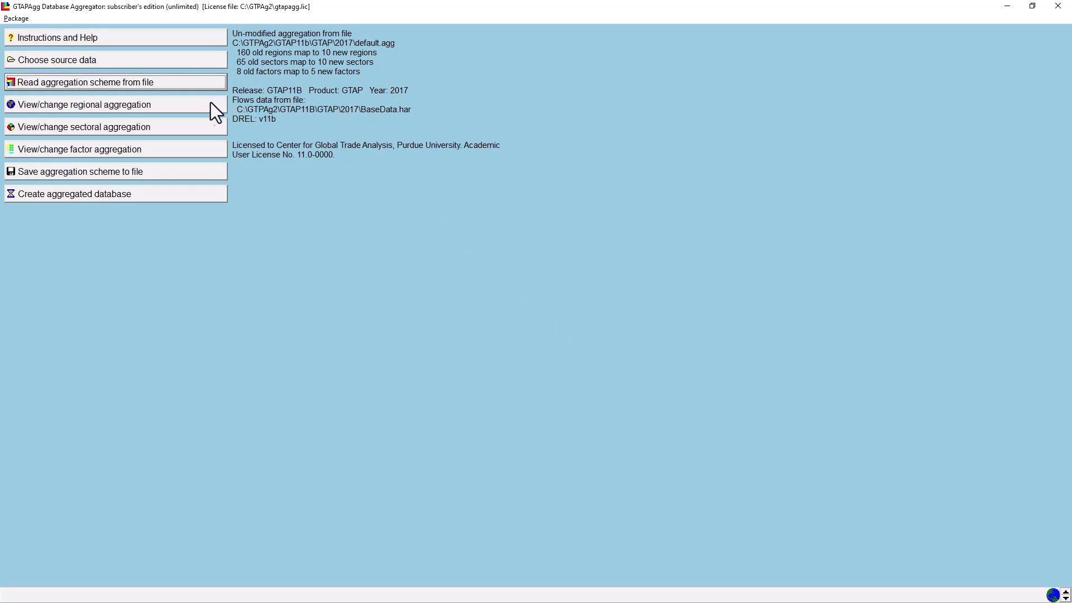
# In the regional aggregation, insert a new region after WestEurope with code UK and description United Kingdom
pyautogui.click(182, 109)
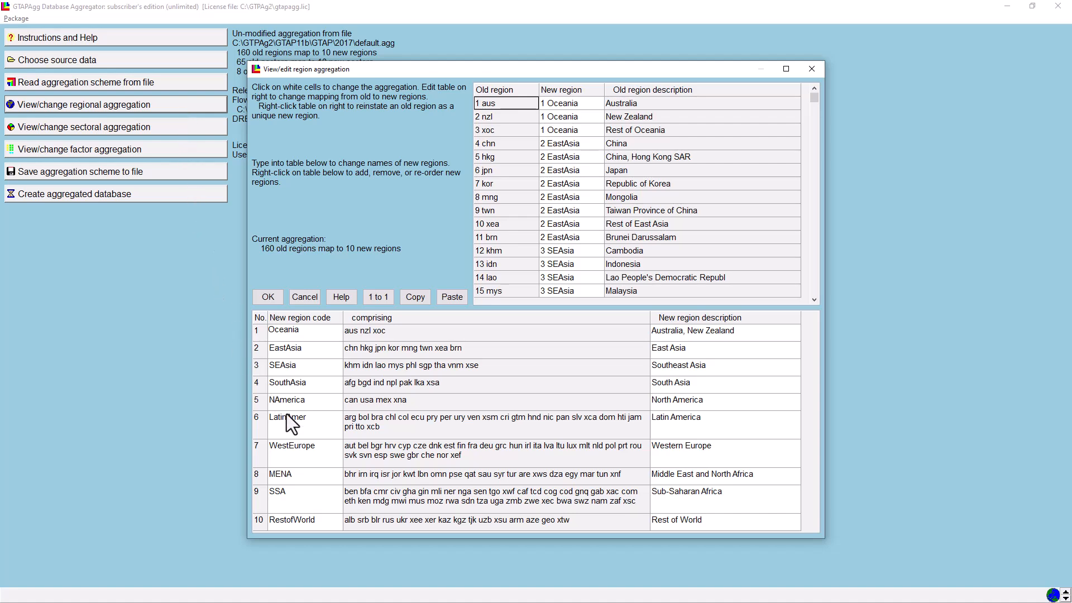
pyautogui.click(319, 446)
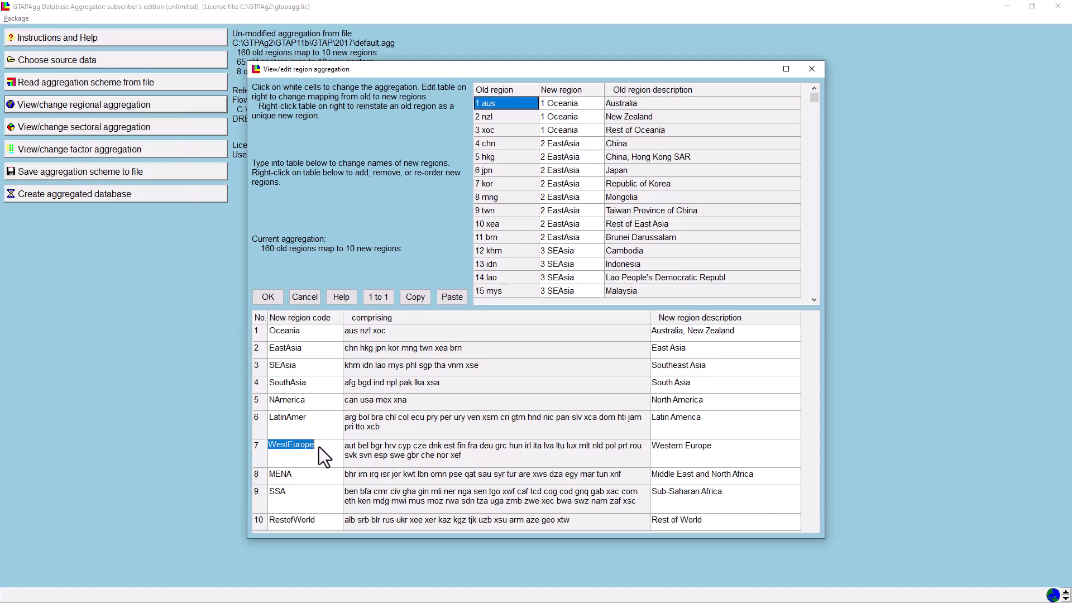
pyautogui.rightClick(318, 447)
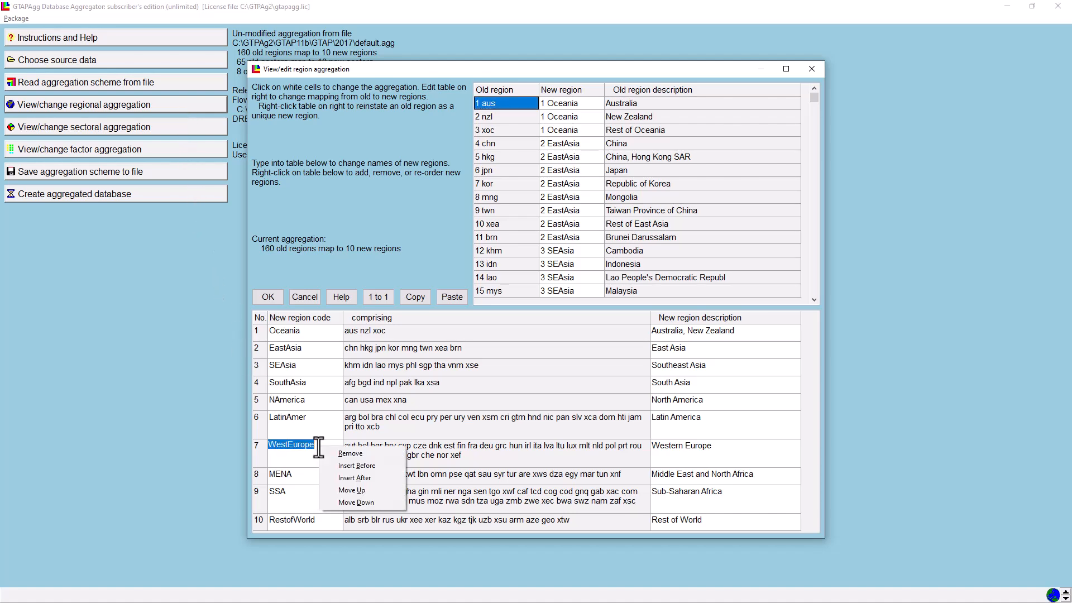
pyautogui.click(343, 478)
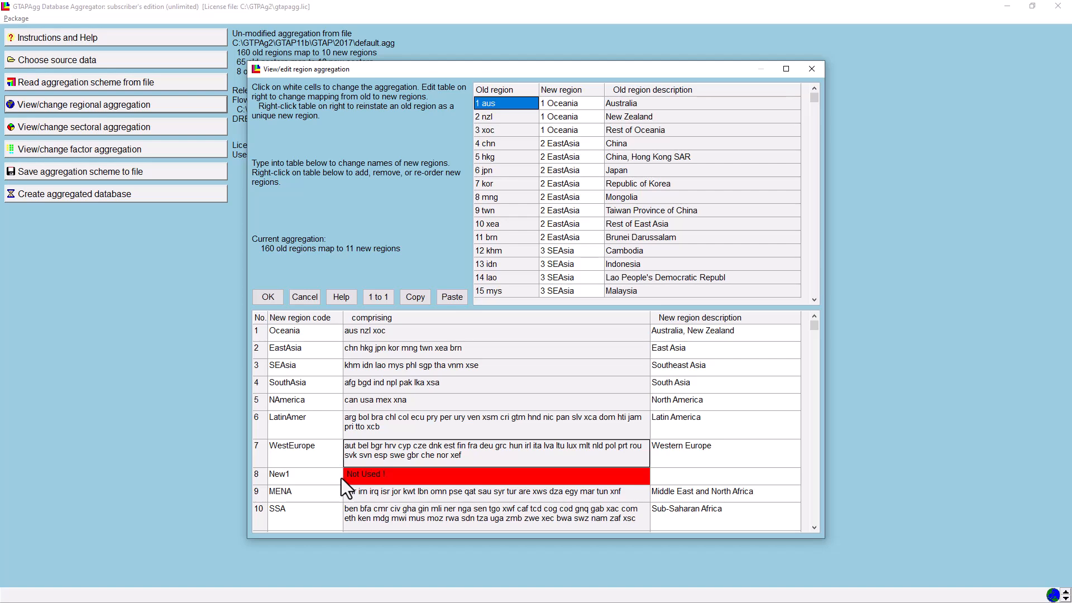
pyautogui.click(319, 477)
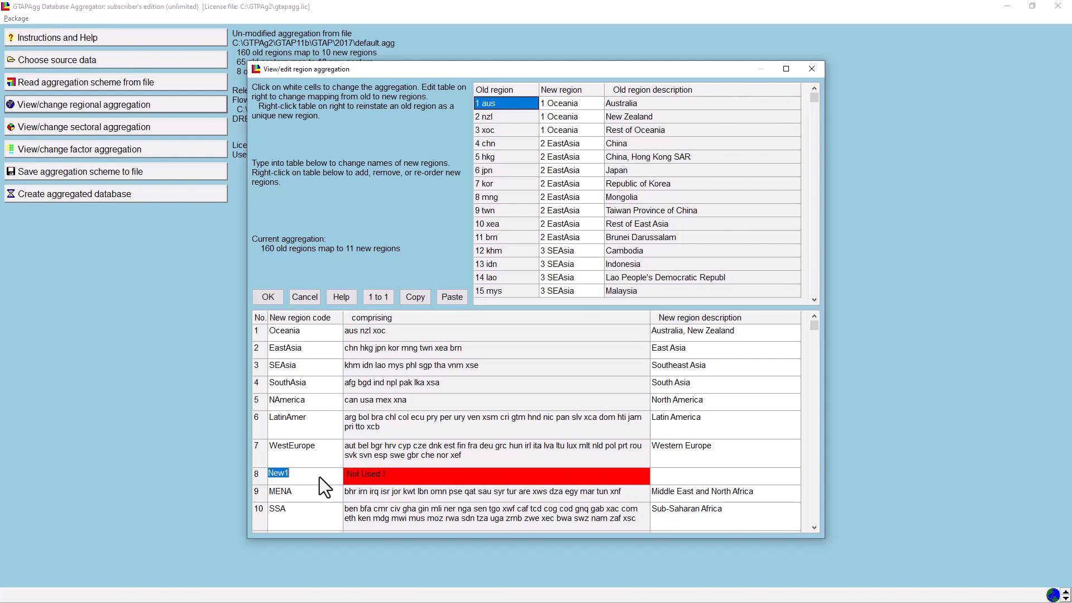
pyautogui.write('UK')
pyautogui.click(663, 475)
pyautogui.write('United Kingdom')
# Map the old region gbr to the new region UK and accept the regional aggregation
pyautogui.moveTo(814, 139); pyautogui.dragTo(803, 201)
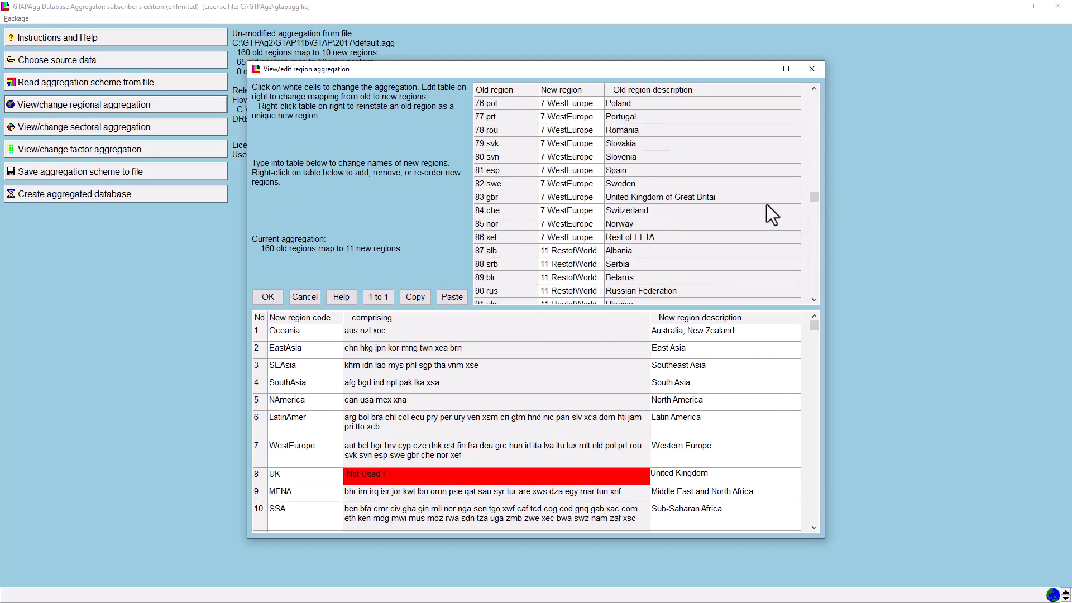
pyautogui.click(515, 200)
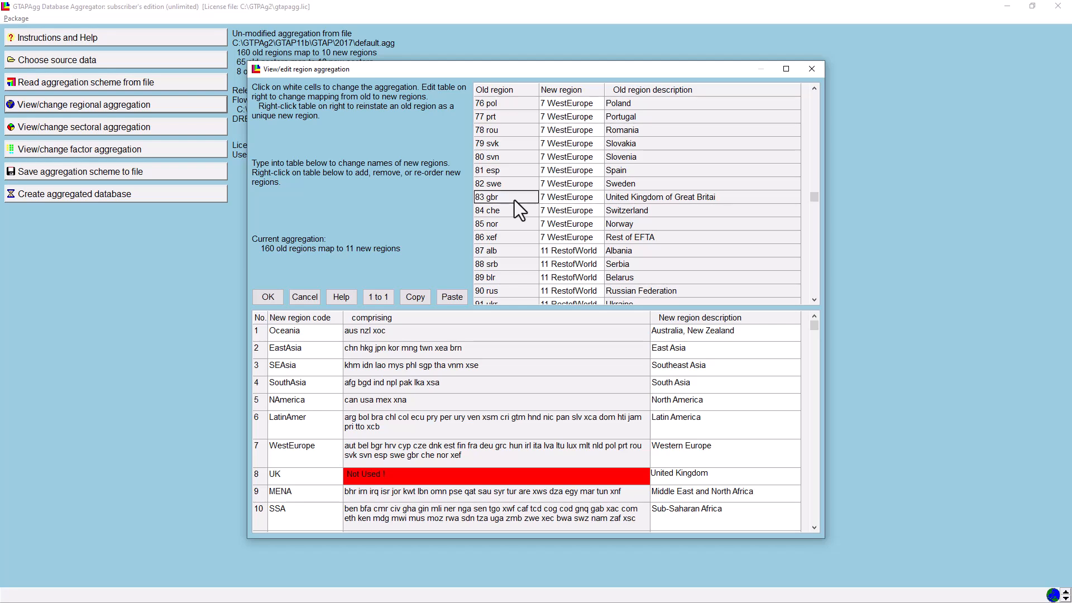
pyautogui.click(592, 199)
pyautogui.click(598, 199)
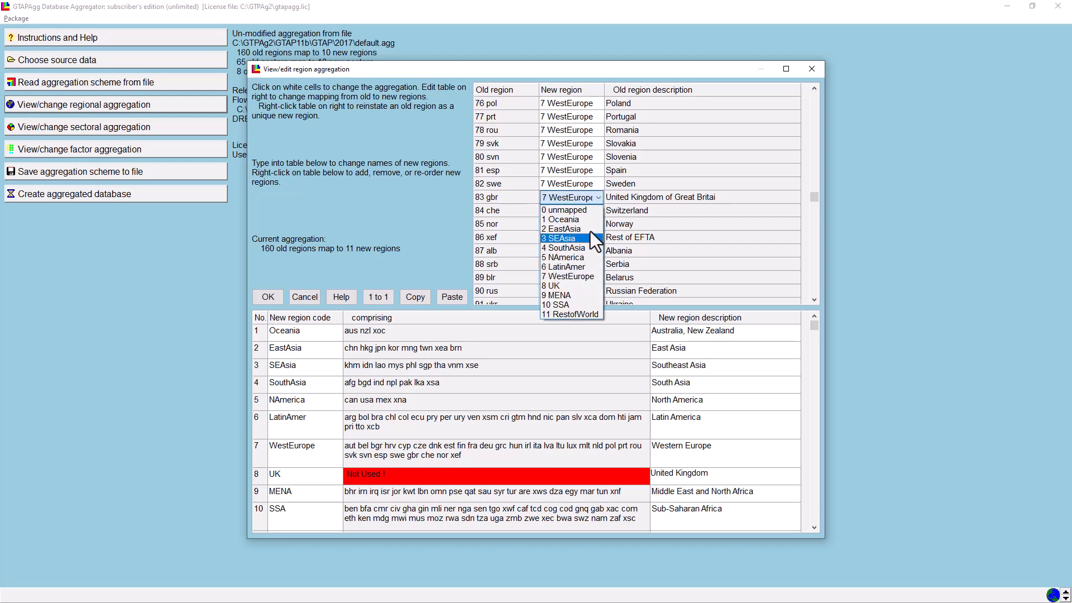
pyautogui.click(571, 287)
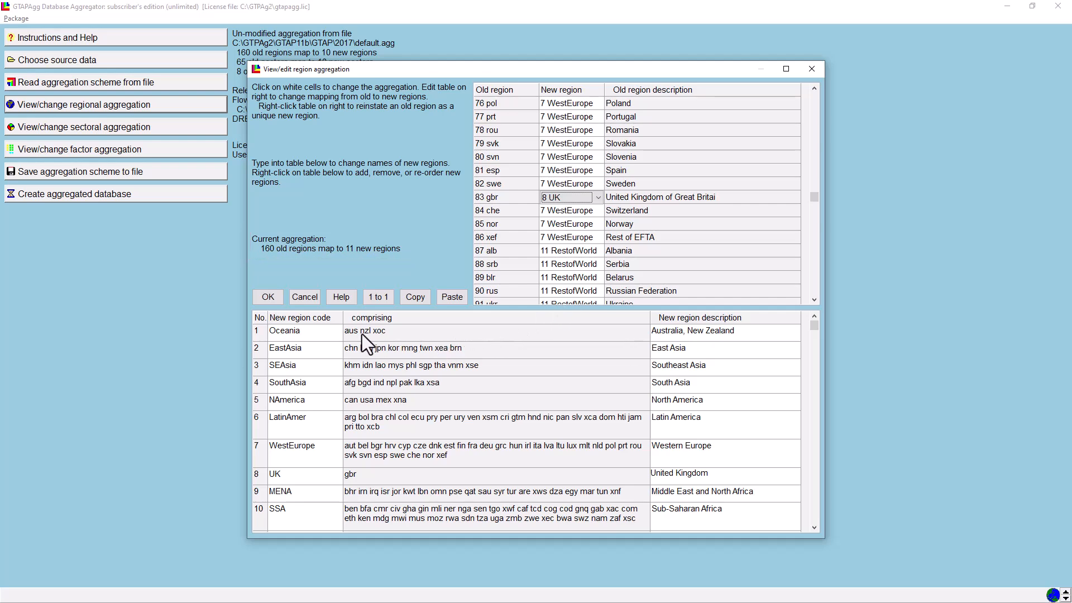
pyautogui.click(277, 300)
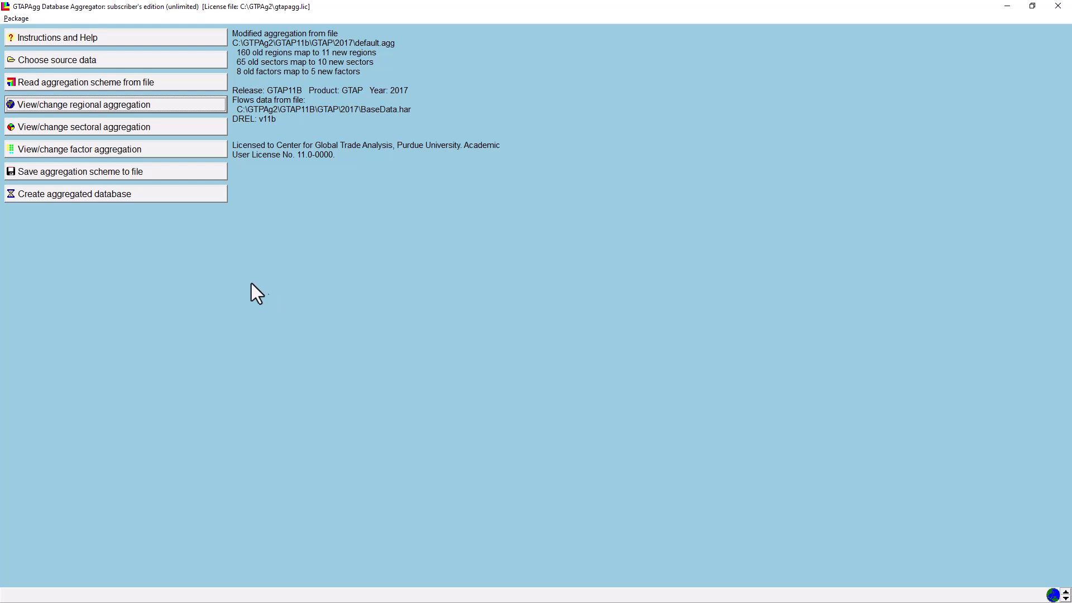
# In the sectoral aggregation, insert a new sector after Extraction with code CoaOilGas and description "Coal, Oil and Gas Mining"
pyautogui.click(169, 127)
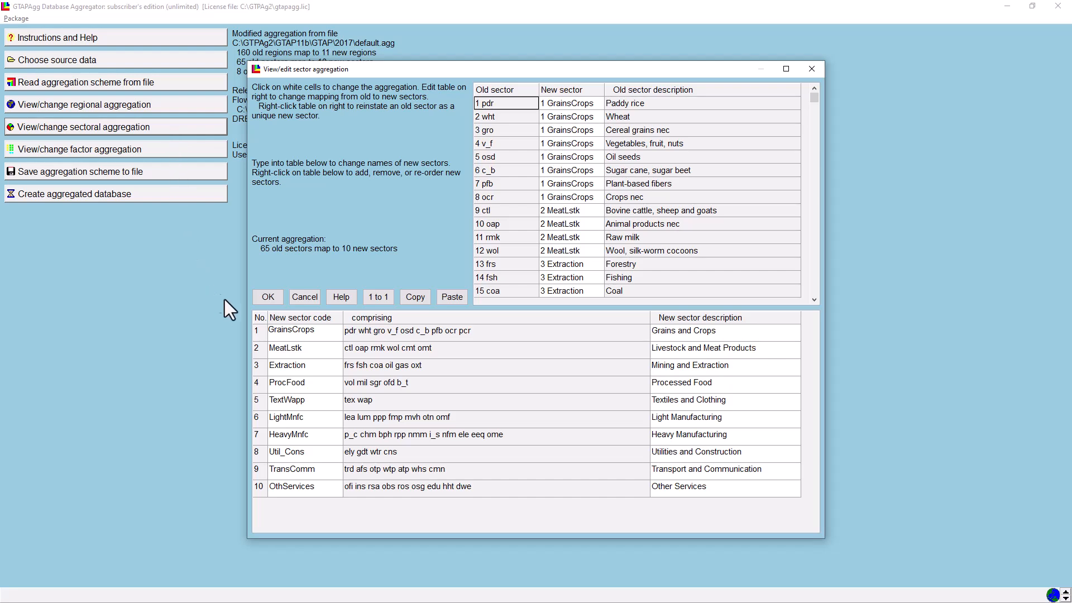
pyautogui.click(323, 370)
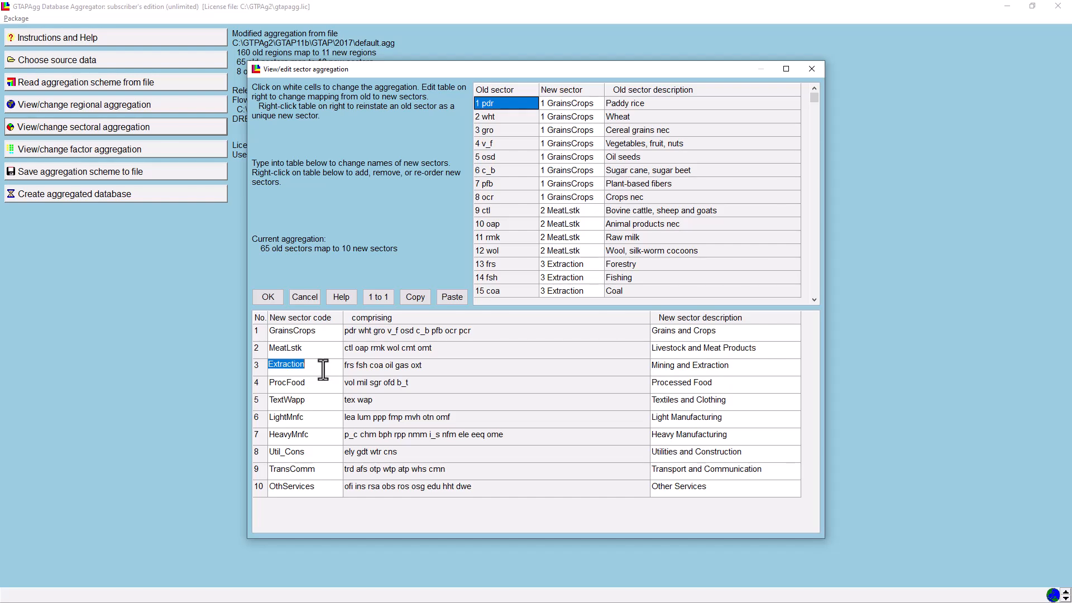
pyautogui.rightClick(323, 370)
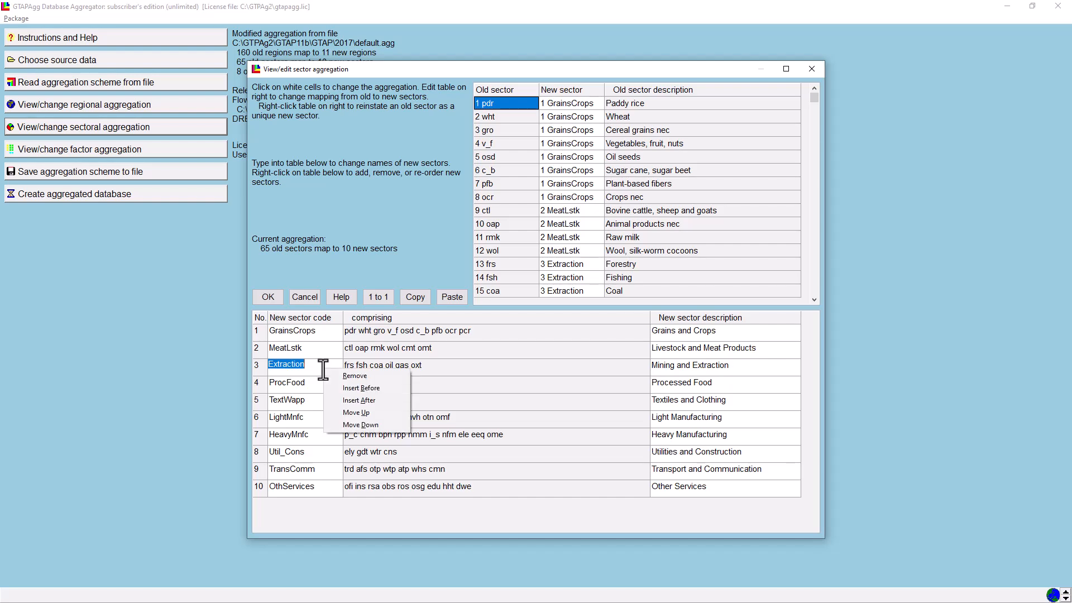
pyautogui.click(346, 400)
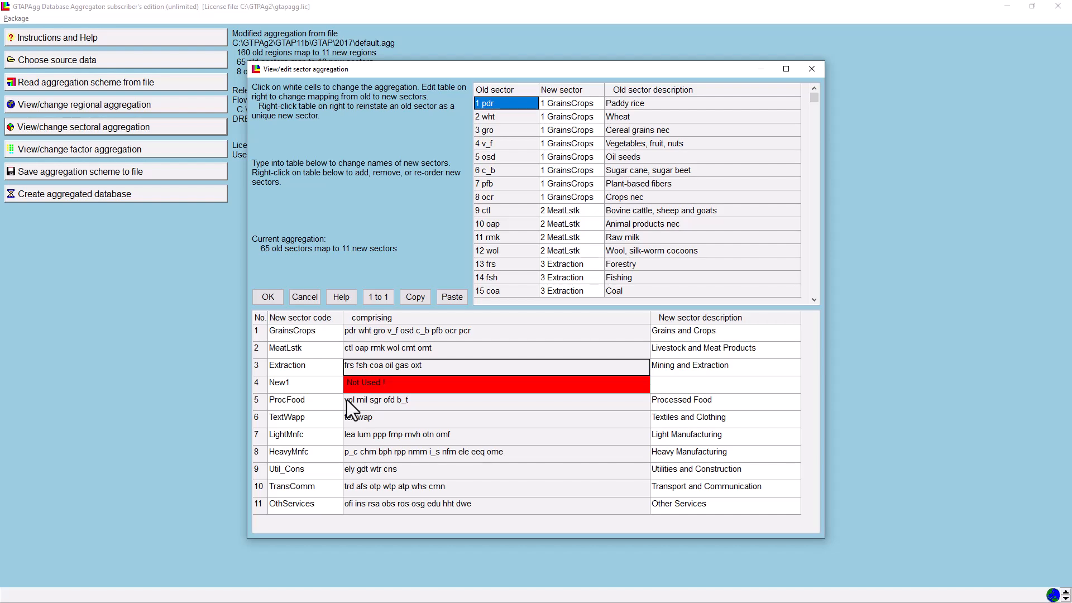
pyautogui.click(297, 383)
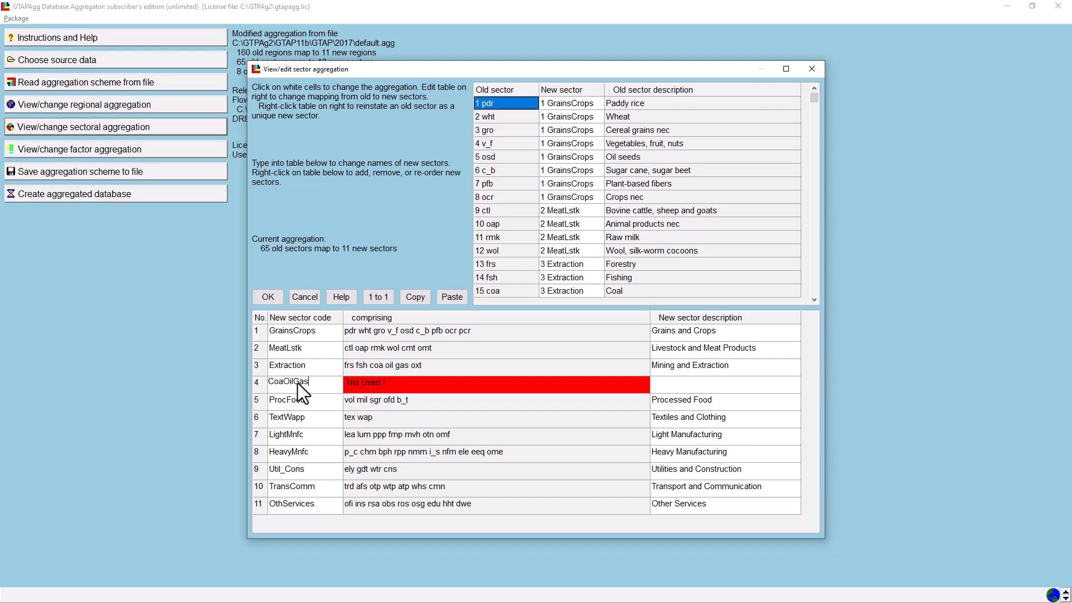
pyautogui.click(671, 382)
pyautogui.write('Coal, Oil and Gas Mining')
# Change the description of the Extraction sector to "Other Mining and Extraction"
pyautogui.click(651, 367)
pyautogui.click(651, 367)
pyautogui.write('Other')
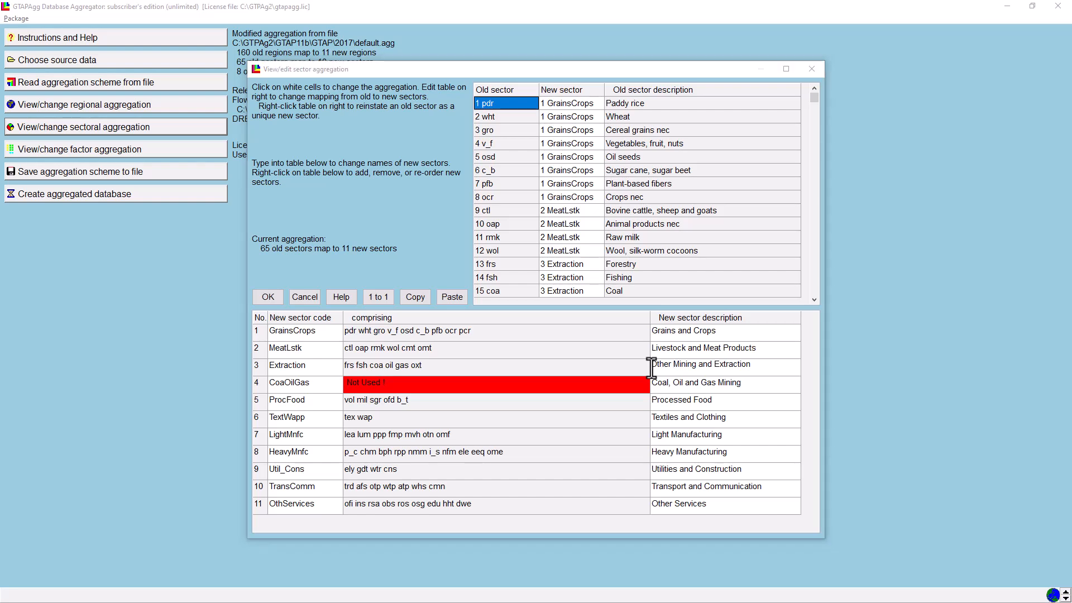
# Map the old sectors coa, oil and gas to the new sector CoaOilGas and accept the sectoral aggregation
pyautogui.click(816, 98)
pyautogui.moveTo(816, 110); pyautogui.dragTo(816, 116)
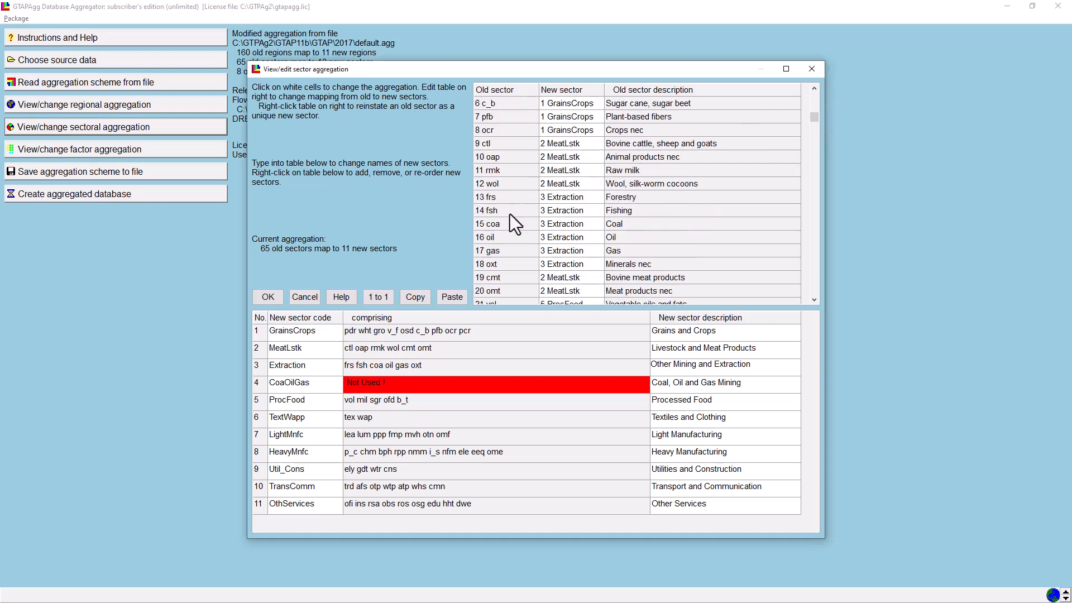
pyautogui.click(586, 223)
pyautogui.click(598, 224)
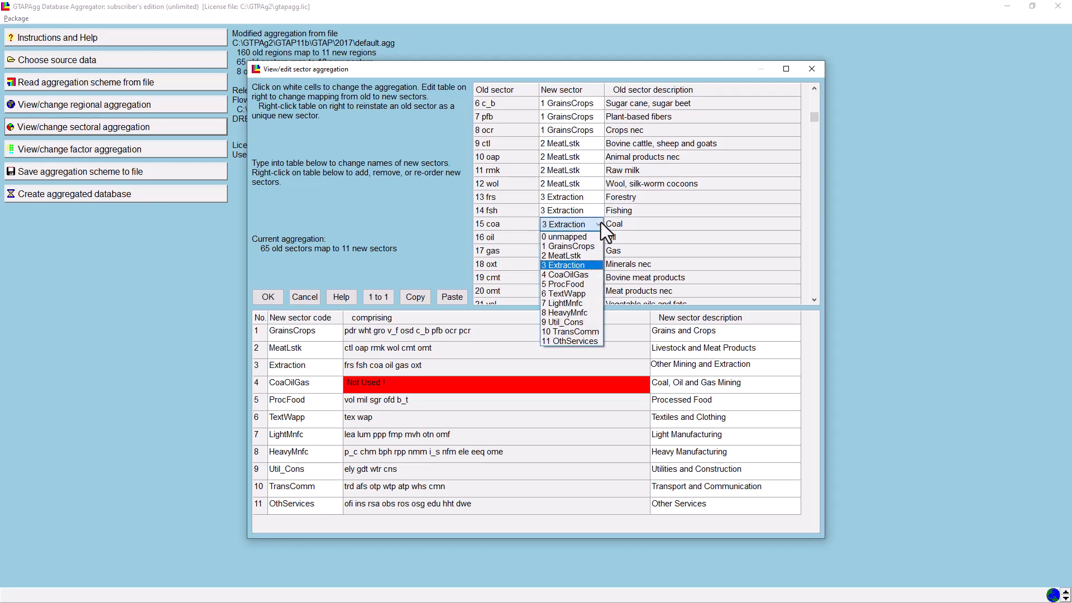
pyautogui.click(582, 274)
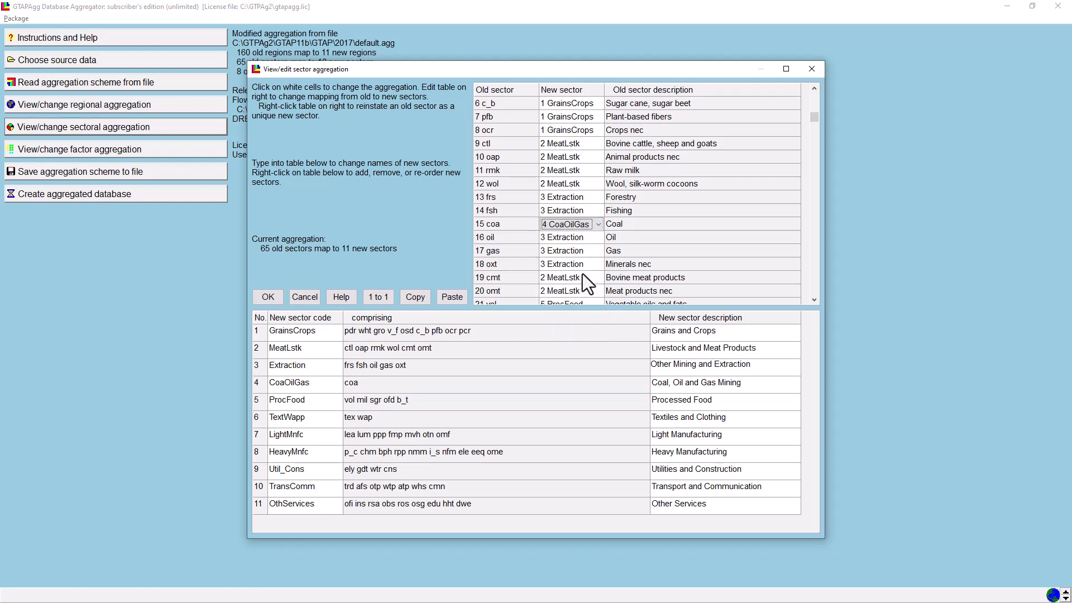
pyautogui.click(587, 240)
pyautogui.click(599, 238)
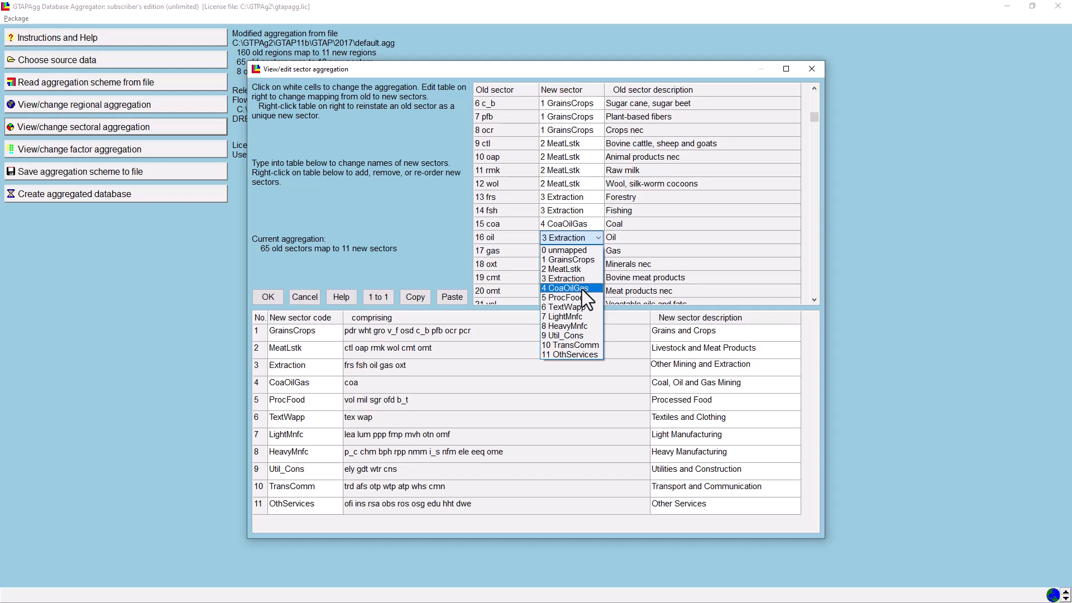
pyautogui.click(582, 287)
pyautogui.click(584, 252)
pyautogui.click(598, 252)
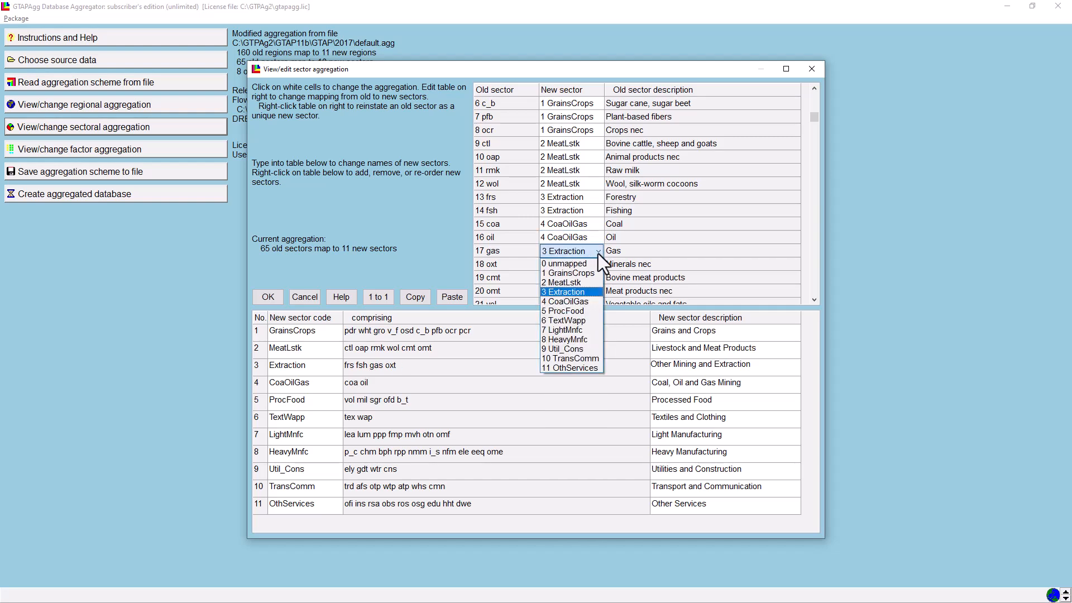
pyautogui.click(578, 302)
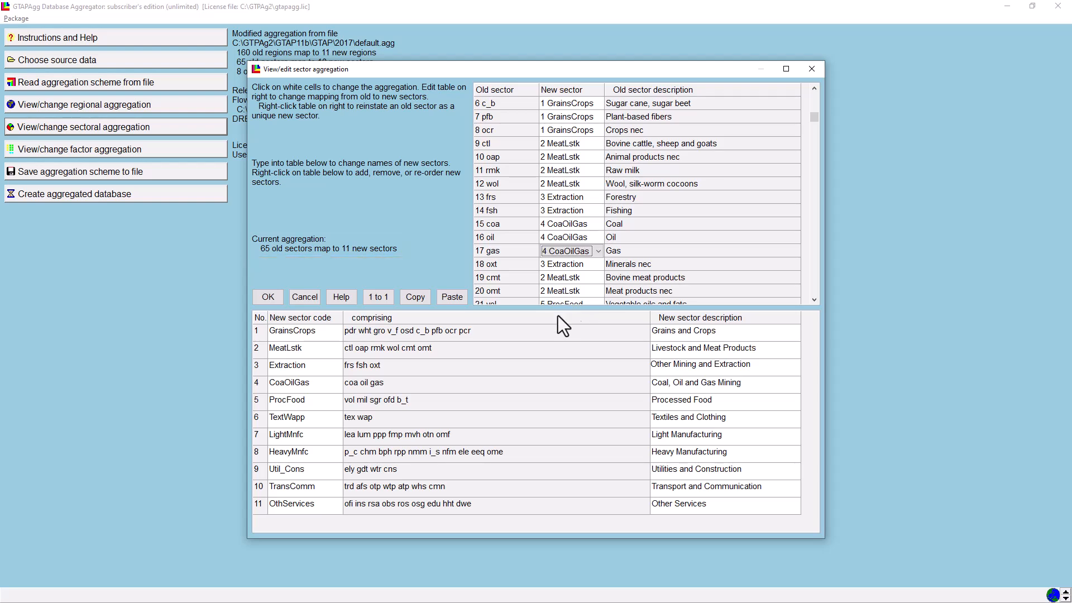
pyautogui.click(268, 297)
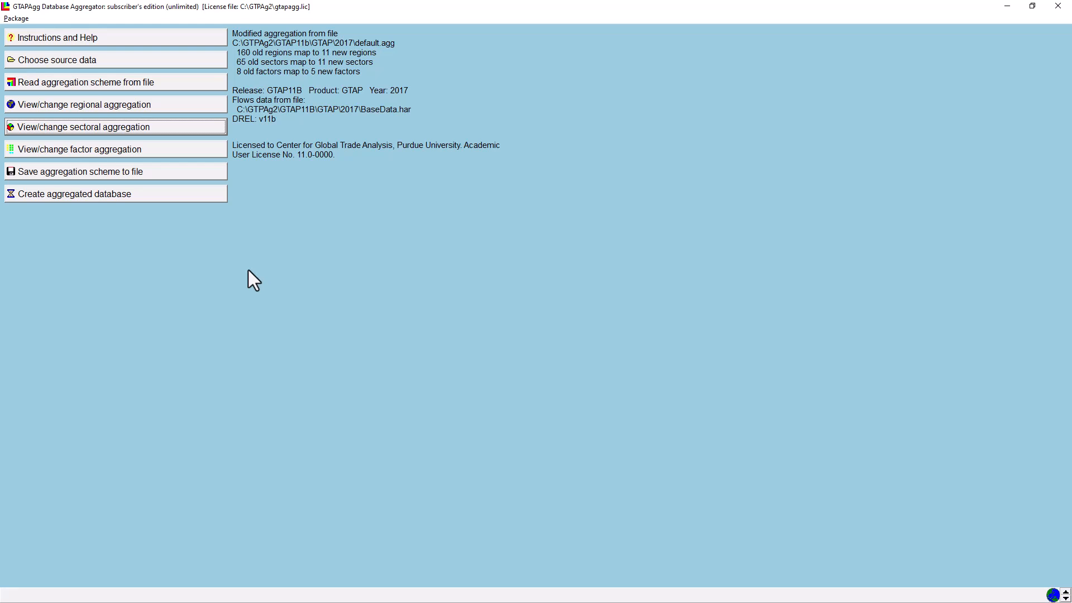
# In the factor aggregation, insert a new factor after Land with code Labor and ETRAE value mobile
pyautogui.click(157, 154)
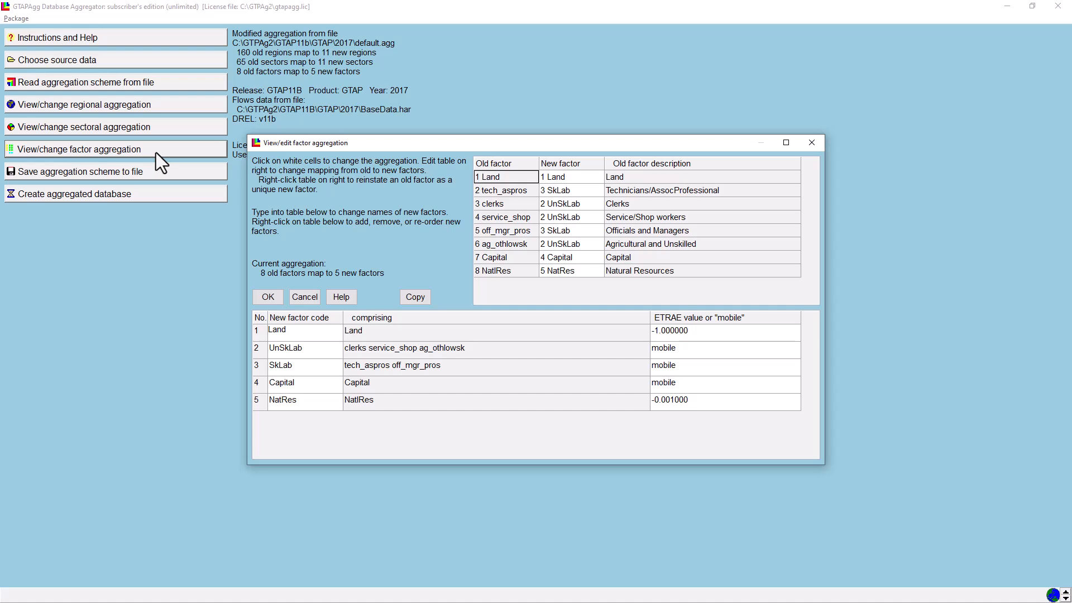
pyautogui.click(310, 334)
pyautogui.rightClick(311, 334)
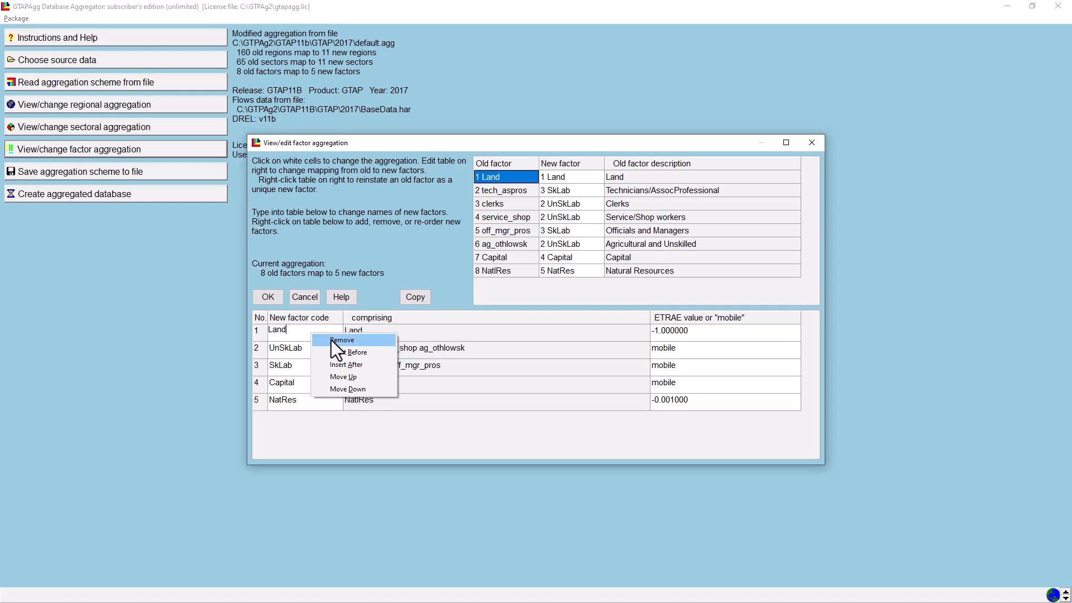
pyautogui.click(341, 364)
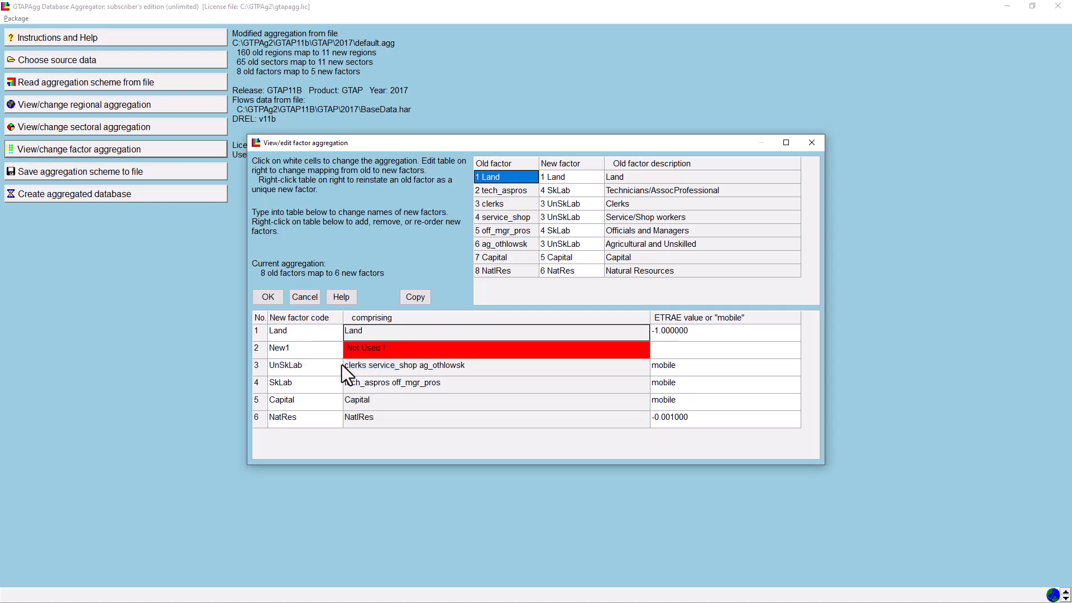
pyautogui.click(300, 352)
pyautogui.write('Labor')
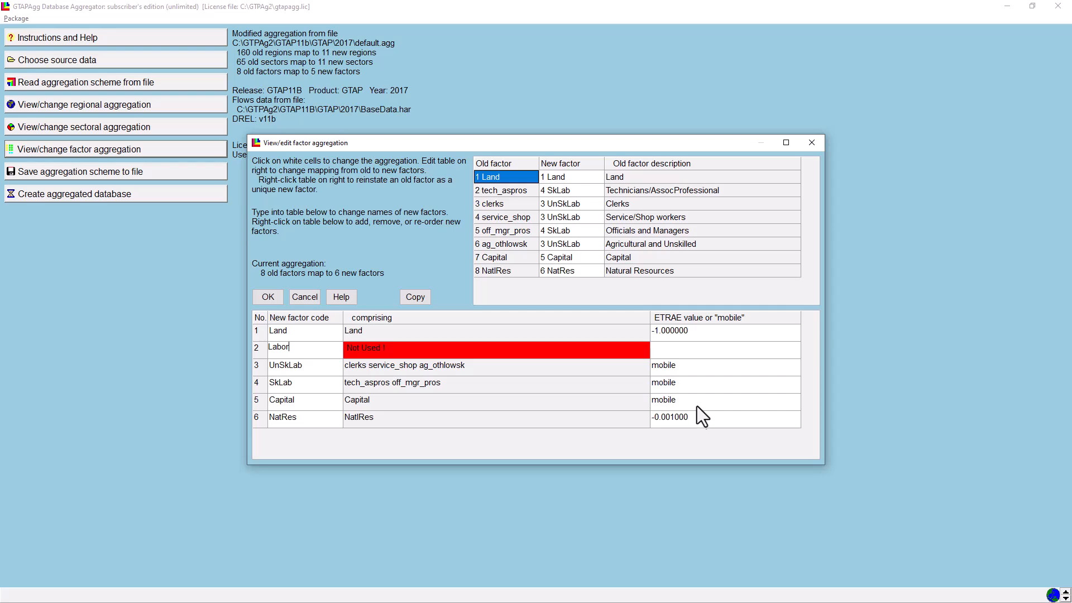
pyautogui.click(676, 352)
# Map the old factors tech_aspros, clerks, service_shop, off_mgr_pros and ag_othlowsk to the new factor Labor
pyautogui.click(577, 190)
pyautogui.click(596, 190)
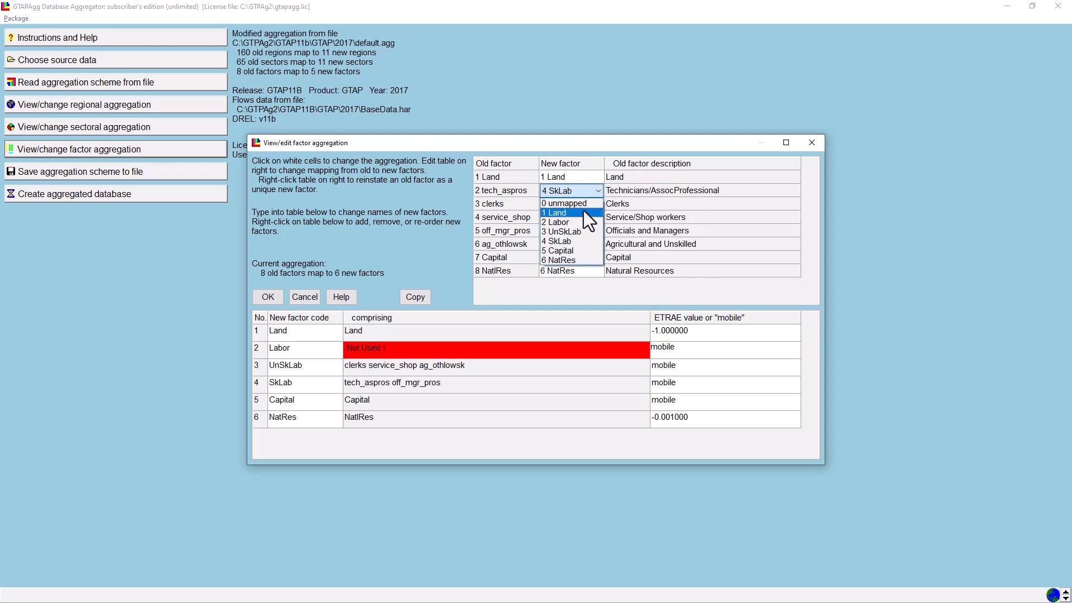
pyautogui.click(578, 221)
pyautogui.click(591, 203)
pyautogui.click(597, 203)
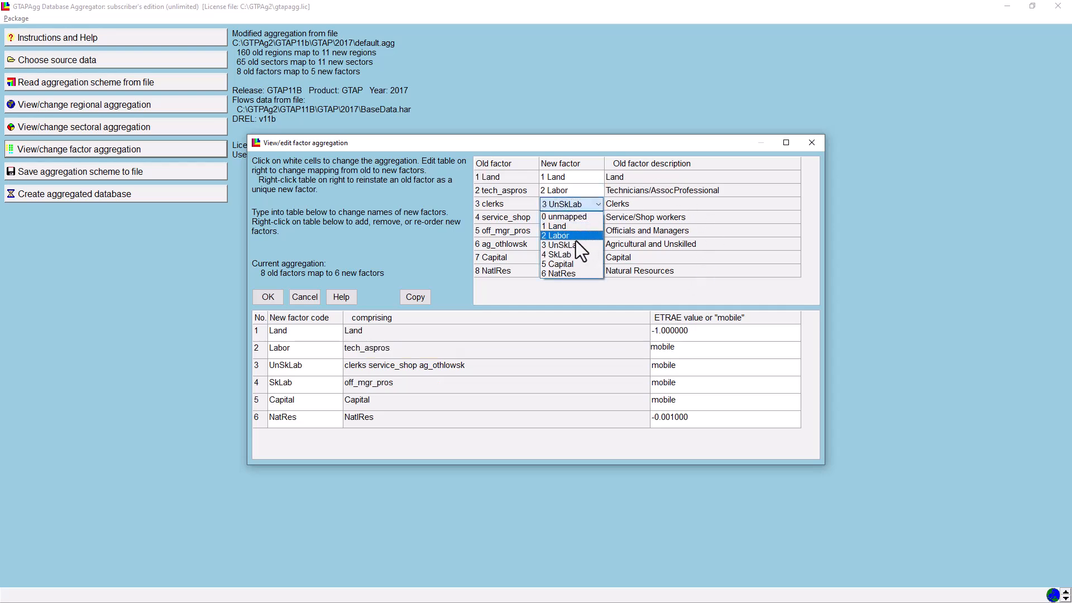
pyautogui.click(574, 235)
pyautogui.click(580, 218)
pyautogui.click(599, 217)
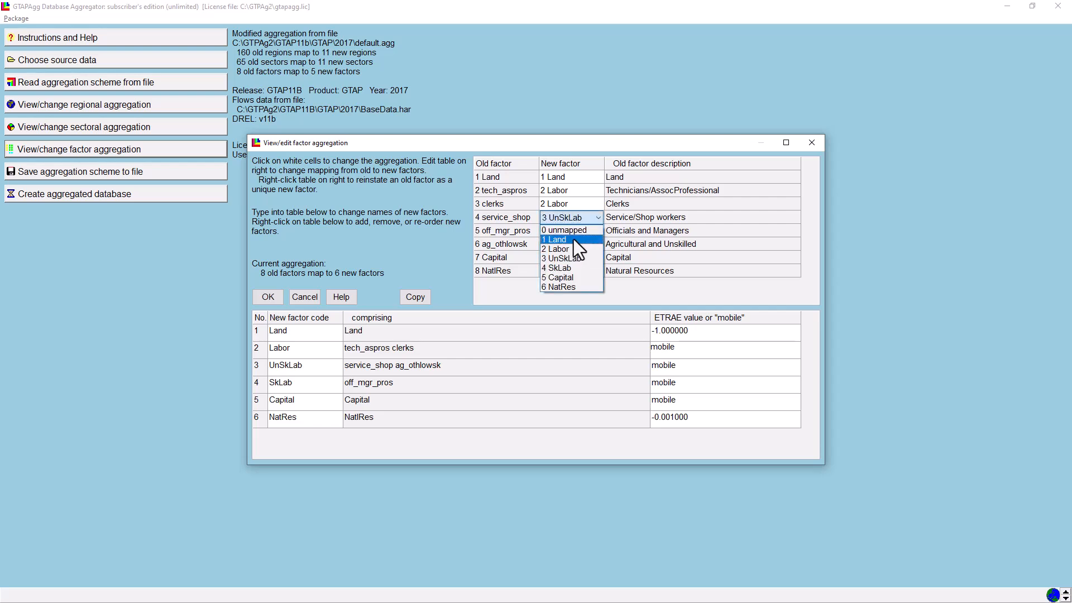
pyautogui.click(568, 247)
pyautogui.click(575, 232)
pyautogui.click(598, 232)
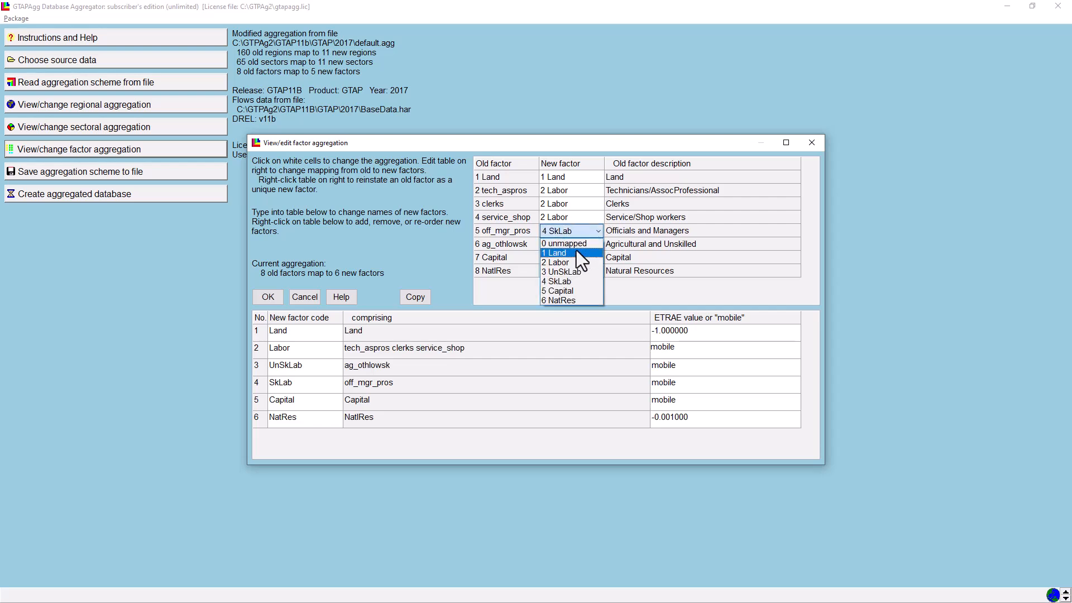
pyautogui.click(569, 260)
pyautogui.click(586, 247)
pyautogui.click(594, 244)
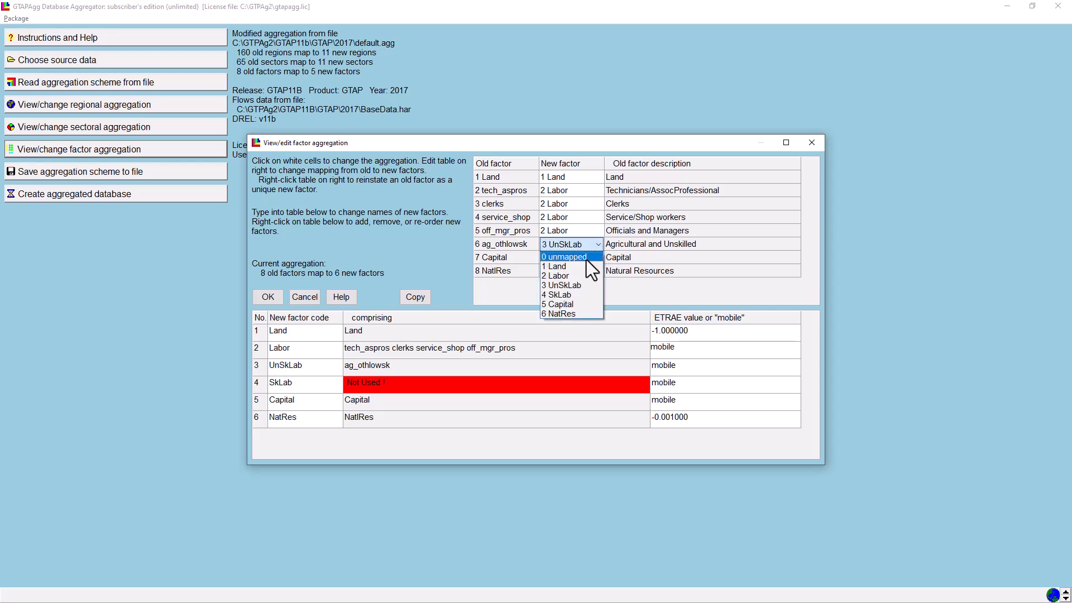
pyautogui.click(574, 275)
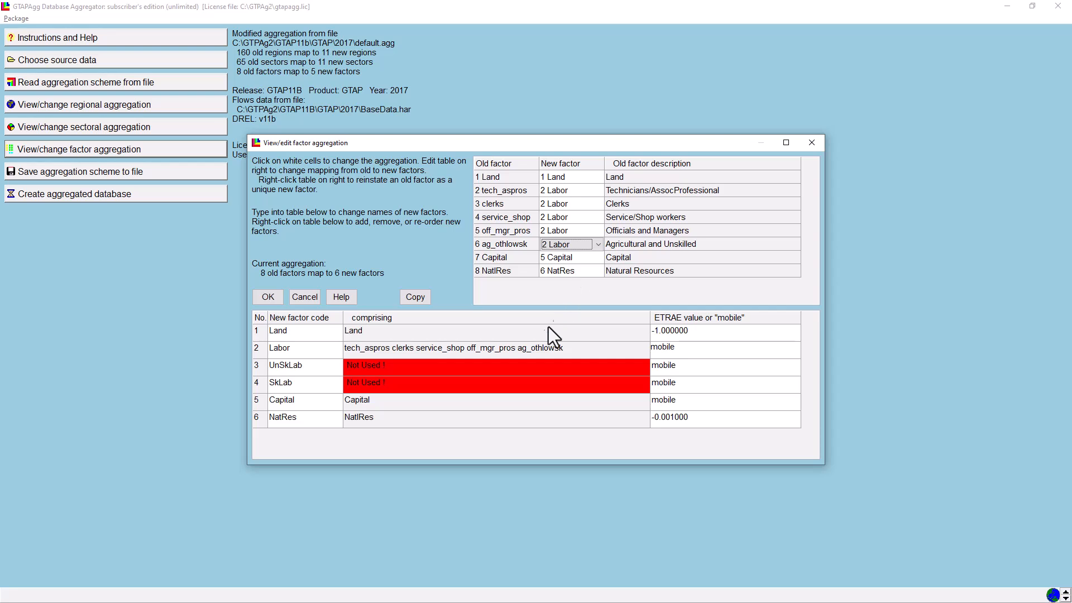
# Remove the unused new factors UnSkLab and SkLab from the factor aggregation
pyautogui.click(328, 370)
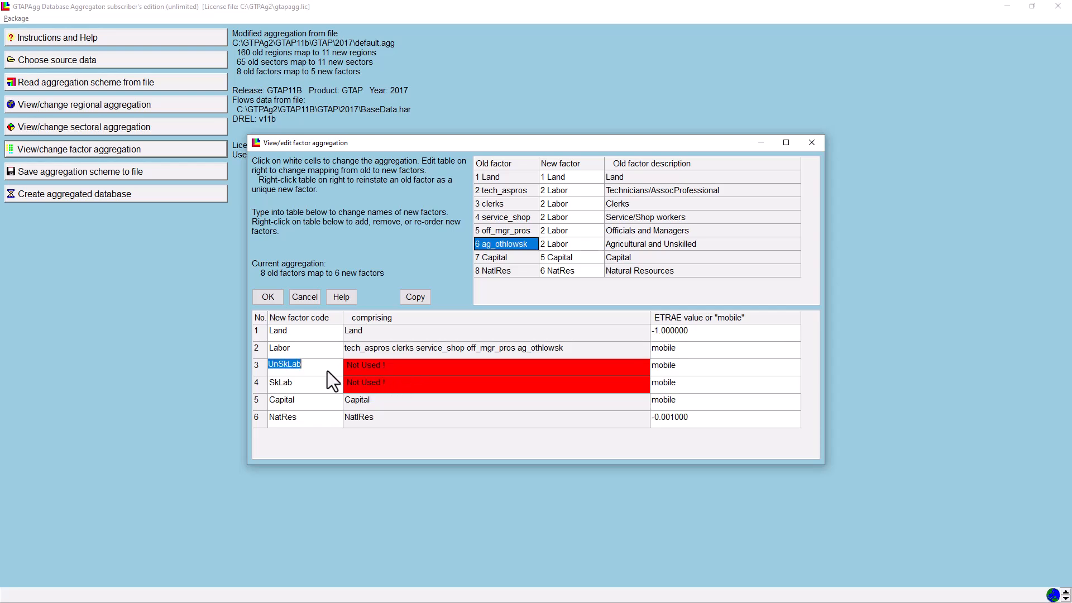
pyautogui.rightClick(327, 370)
pyautogui.click(347, 377)
pyautogui.click(313, 369)
pyautogui.rightClick(312, 368)
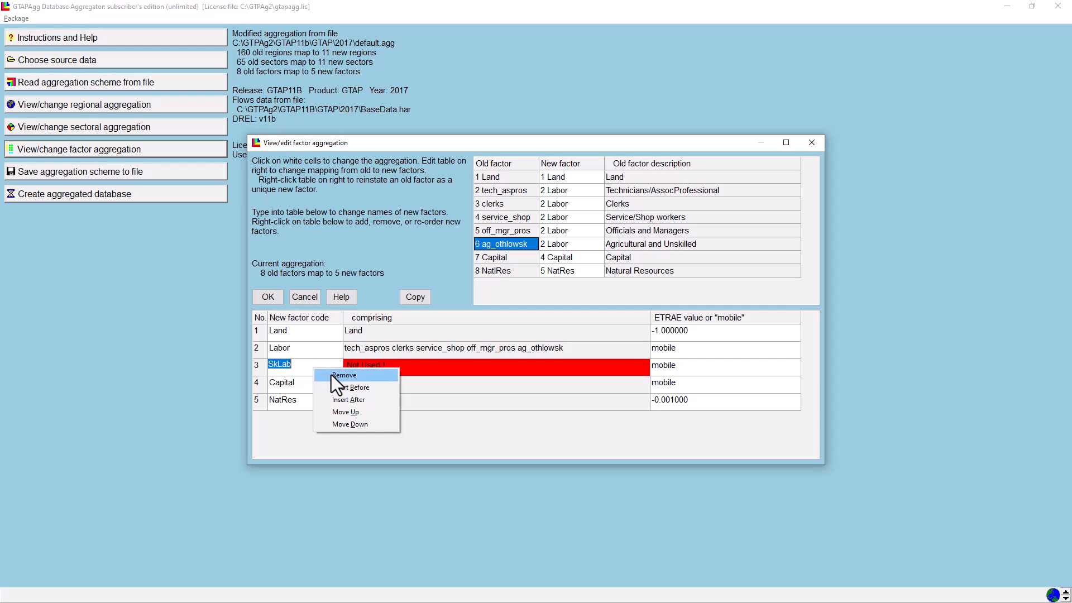
pyautogui.click(331, 375)
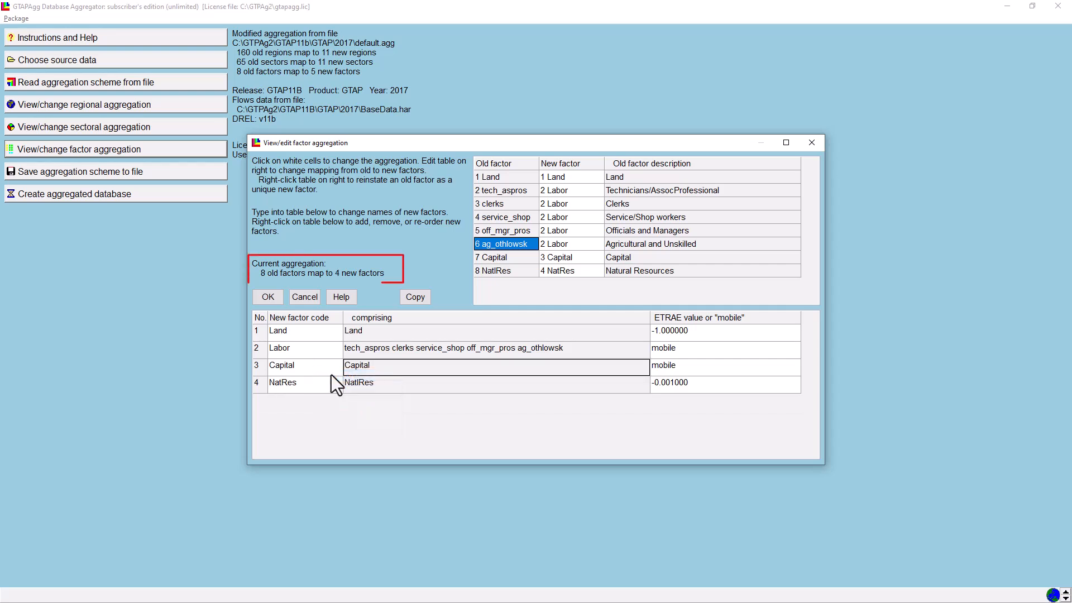
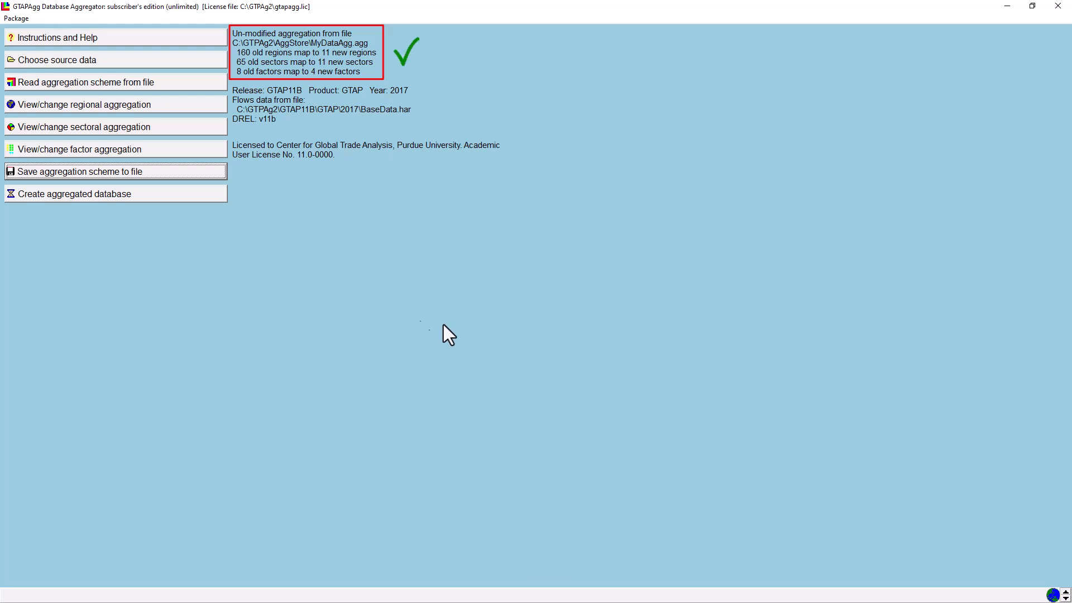
# Create the aggregated database and save it as GTAP11B_GTAP_2017_11x11.zip in the AggStore folder
pyautogui.click(156, 197)
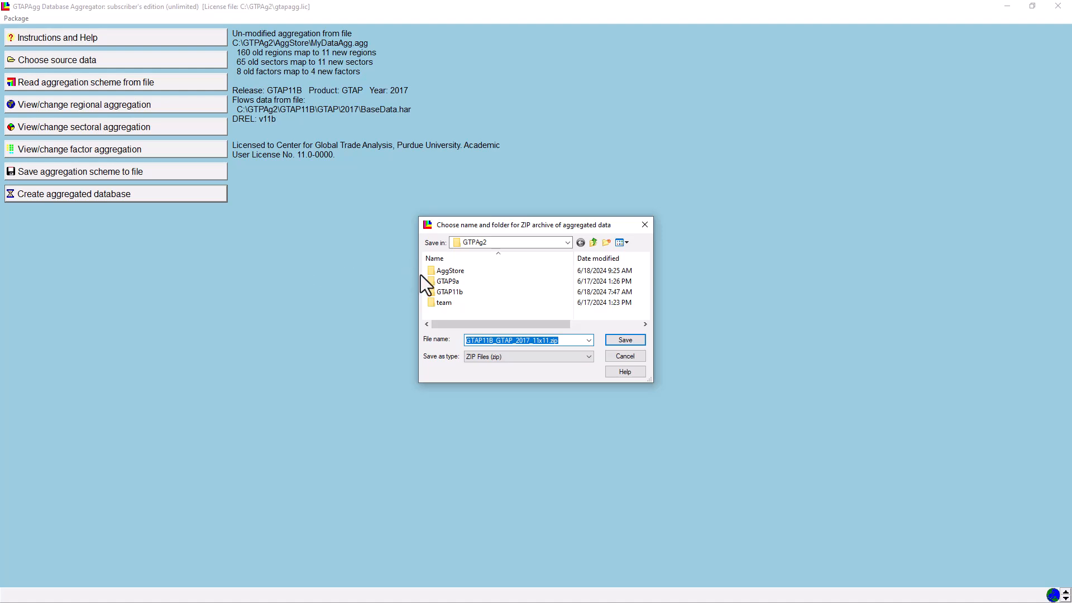
pyautogui.doubleClick(476, 270)
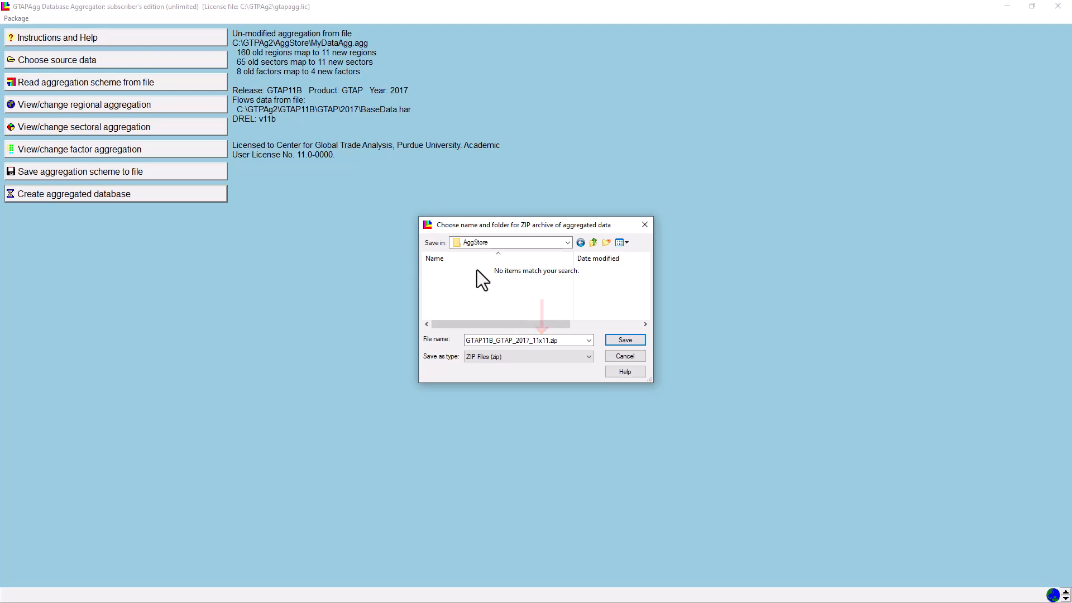
pyautogui.click(612, 342)
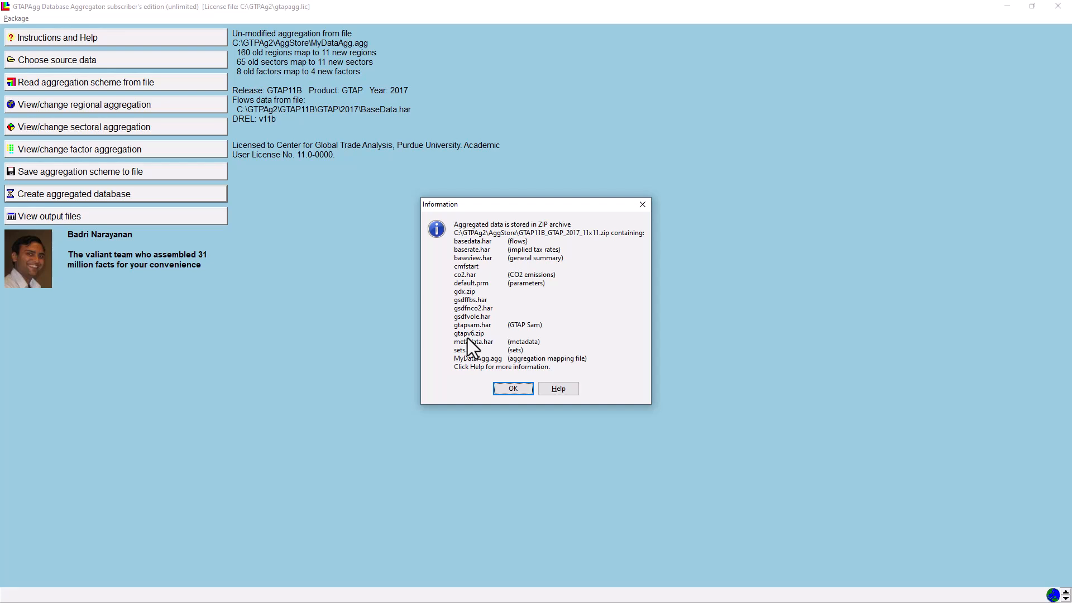
pyautogui.click(510, 389)
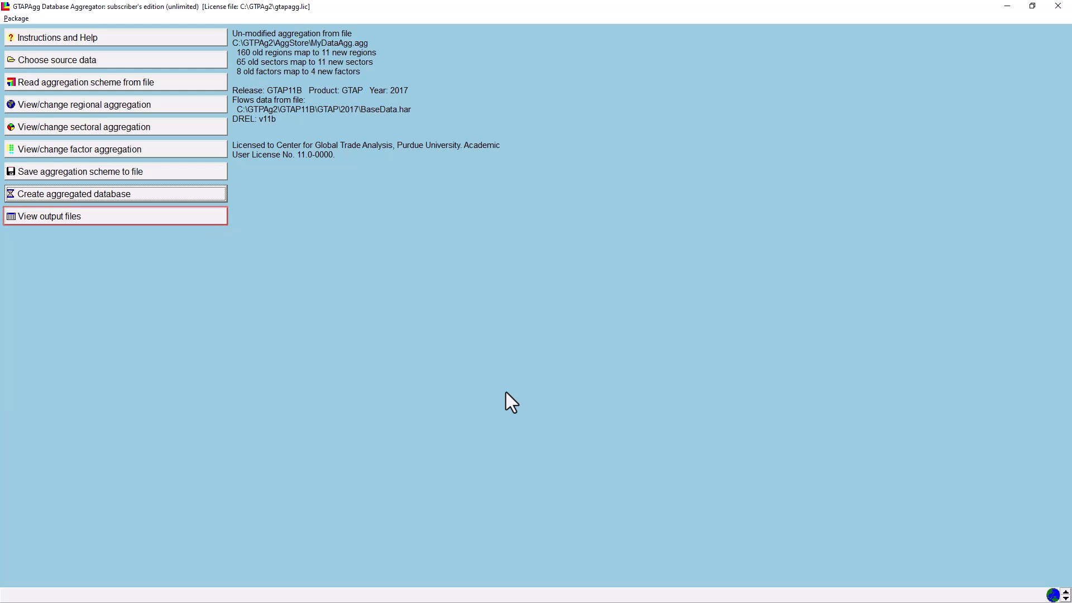
# Open the output file sets.har and examine the REG, COMM, ACTS and ENDW sets, closing the file when done
pyautogui.click(134, 219)
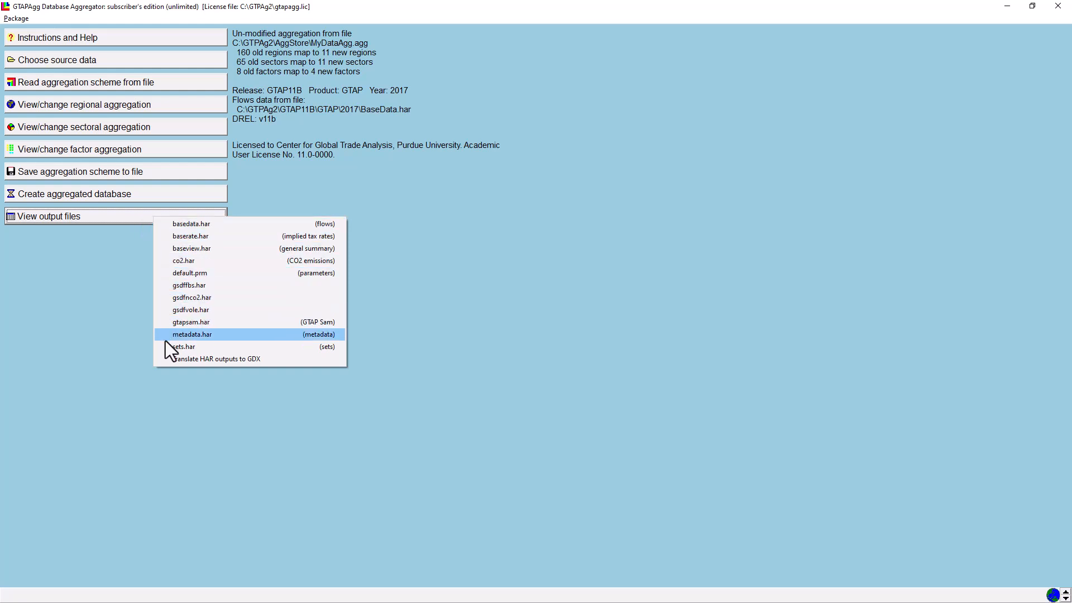
pyautogui.click(182, 346)
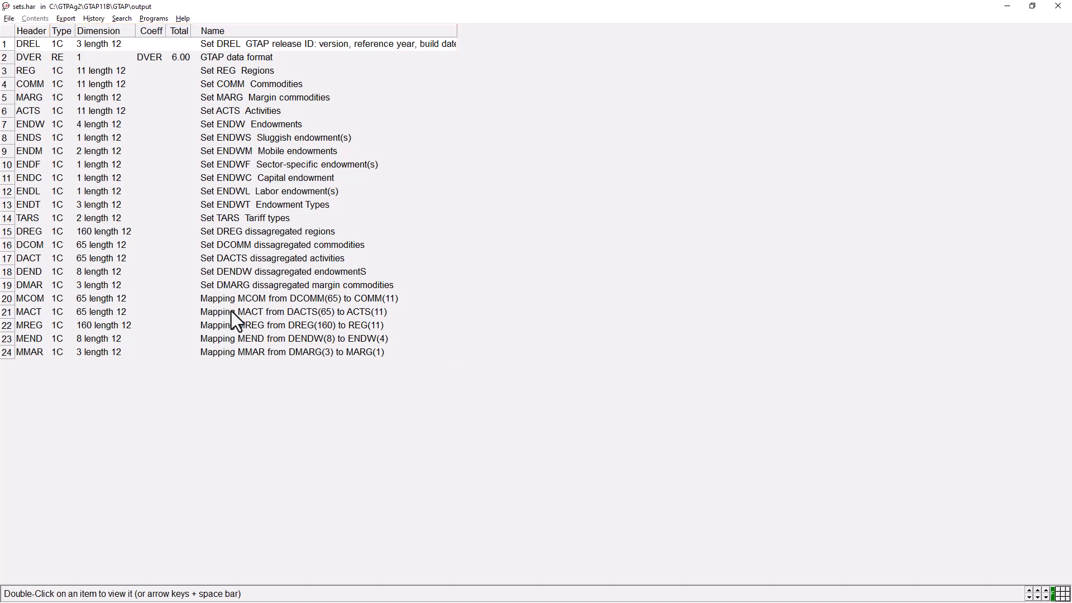
pyautogui.doubleClick(39, 72)
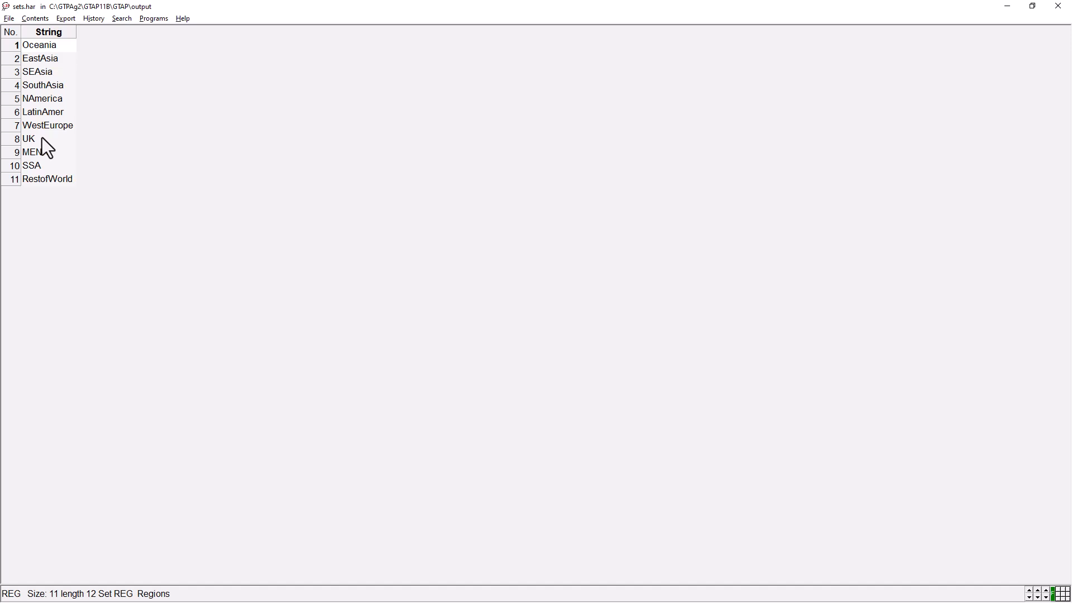
pyautogui.press('Escape')
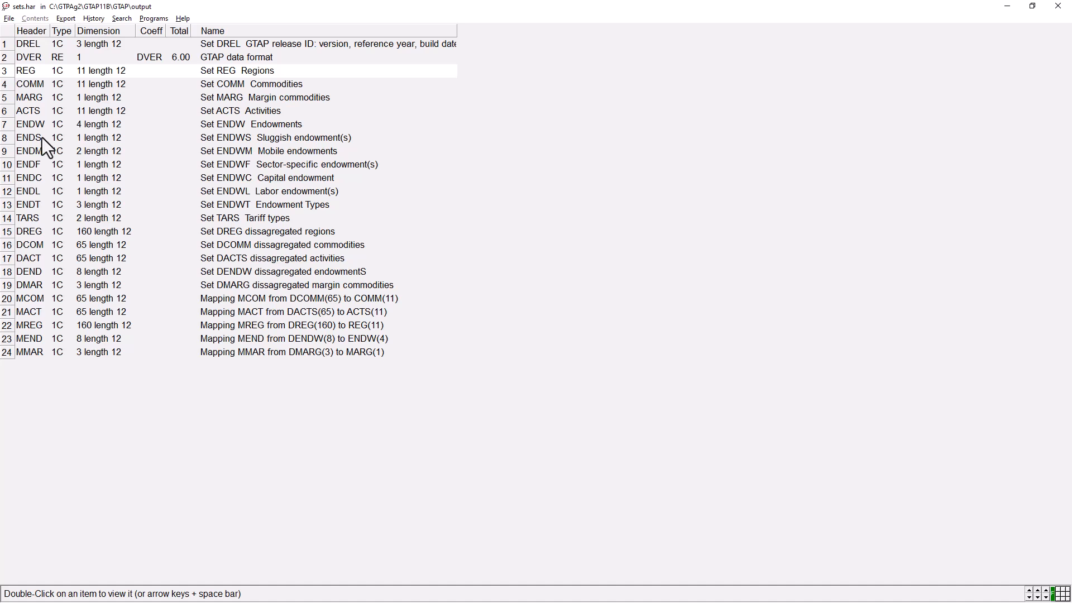
pyautogui.doubleClick(46, 85)
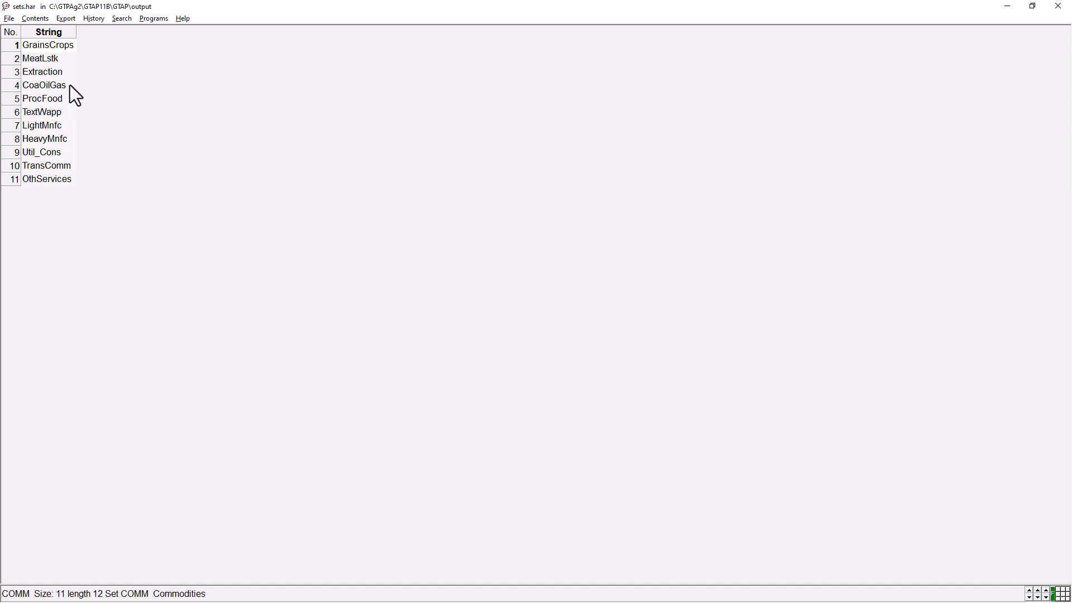
pyautogui.doubleClick(69, 85)
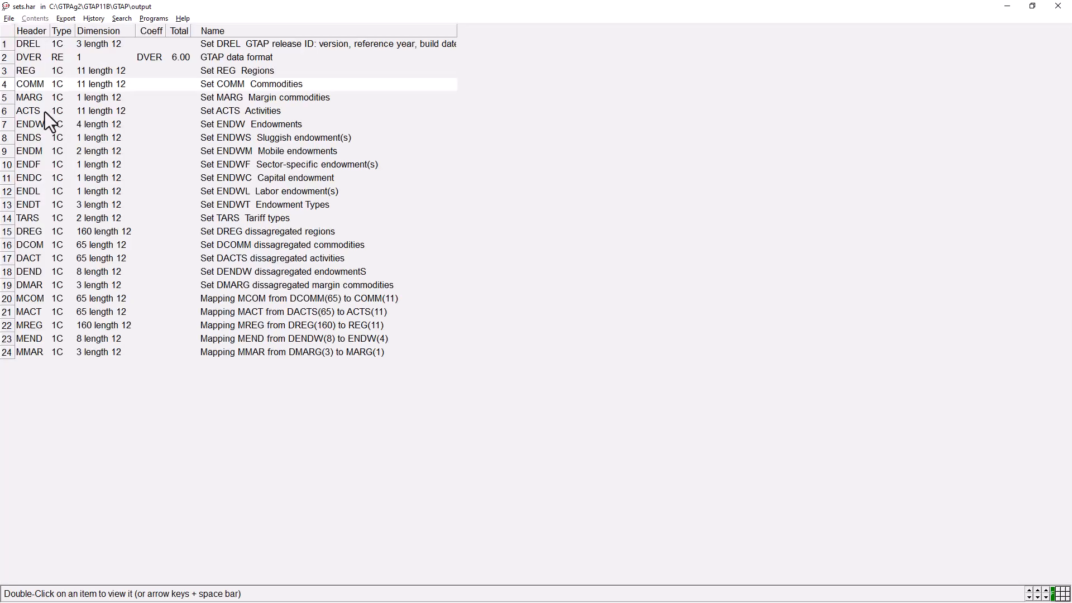
pyautogui.doubleClick(44, 111)
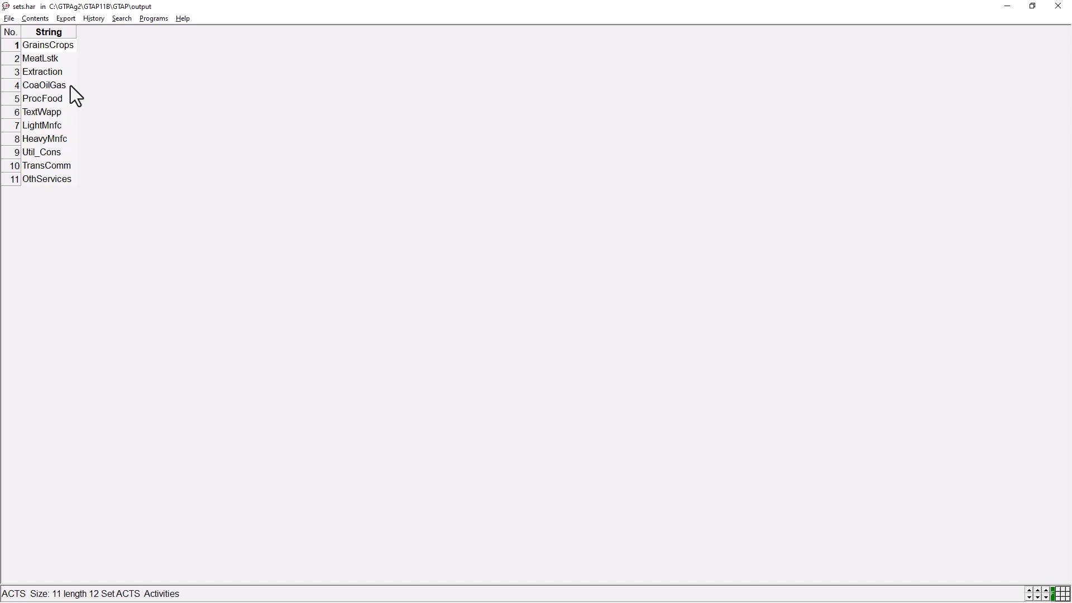
pyautogui.press('Escape')
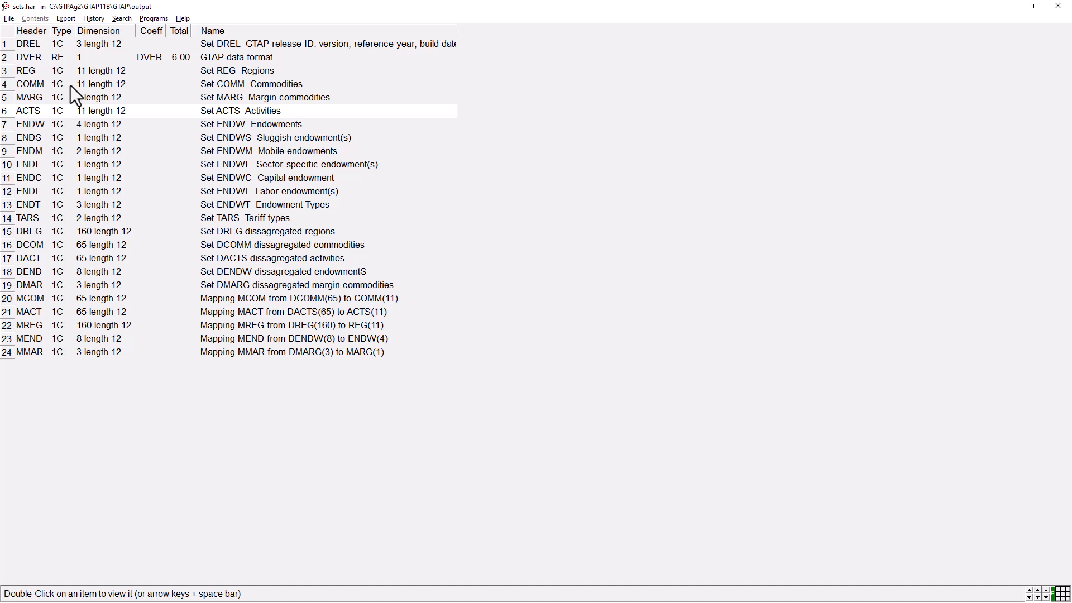
pyautogui.doubleClick(48, 123)
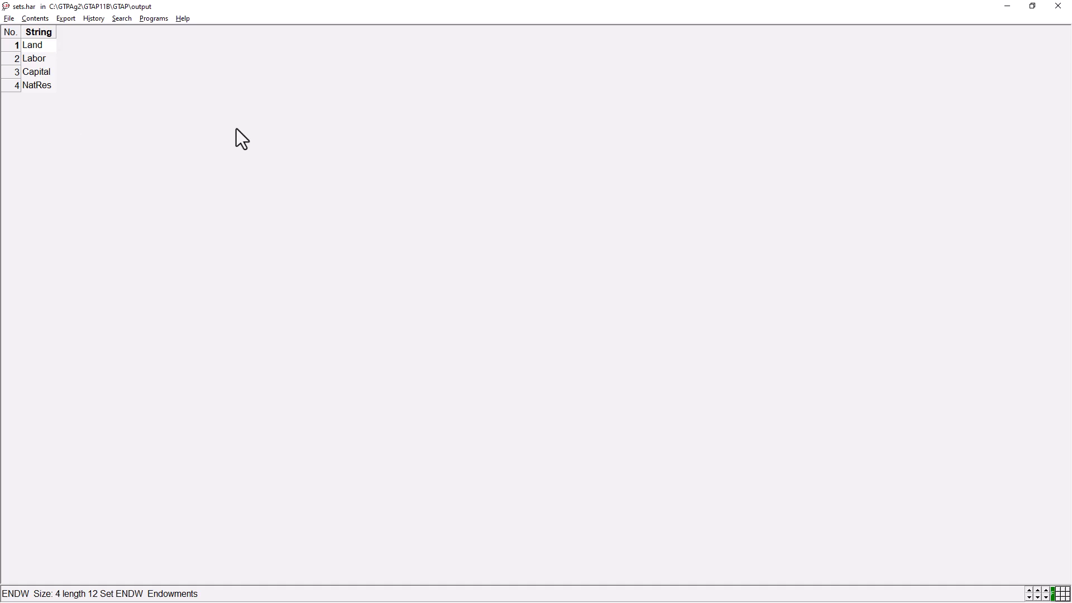
pyautogui.click(1058, 7)
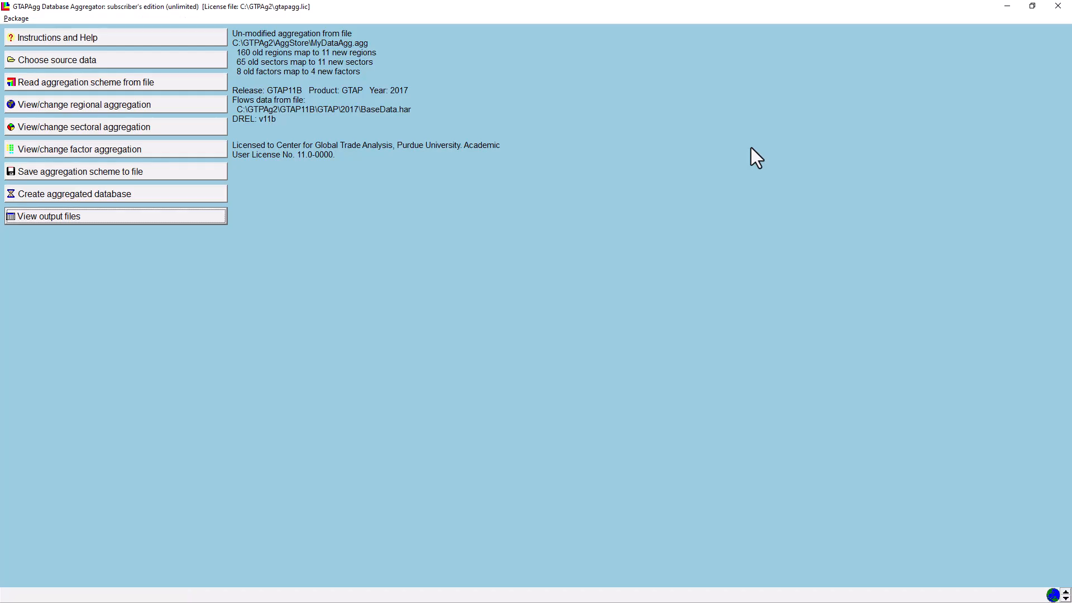
# Open the output file basedata.har and examine the VDPB household purchases data with its commodity and region filter choices
pyautogui.click(147, 214)
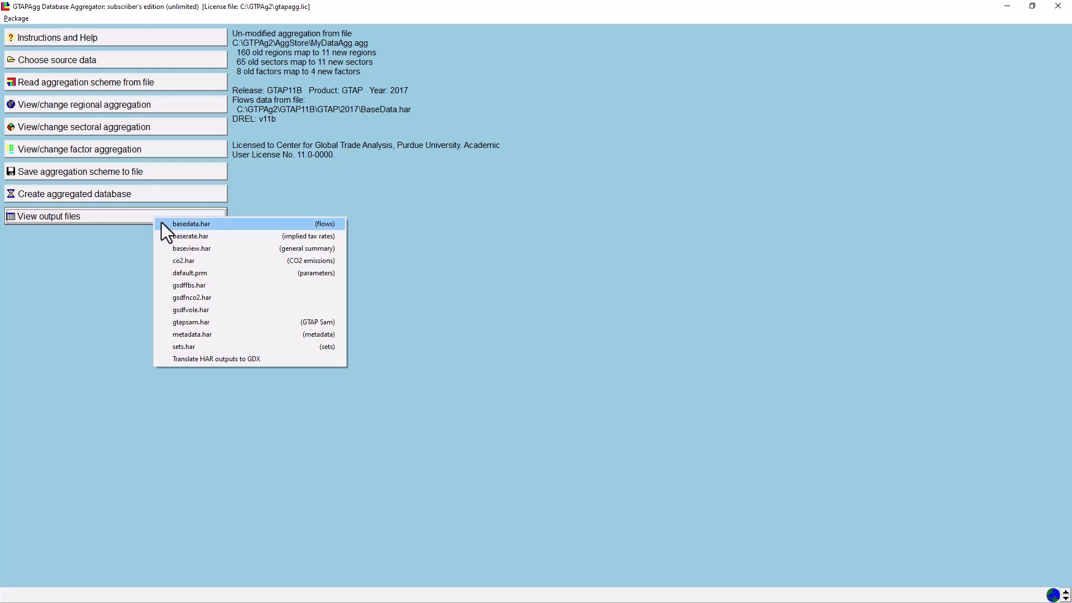
pyautogui.click(162, 223)
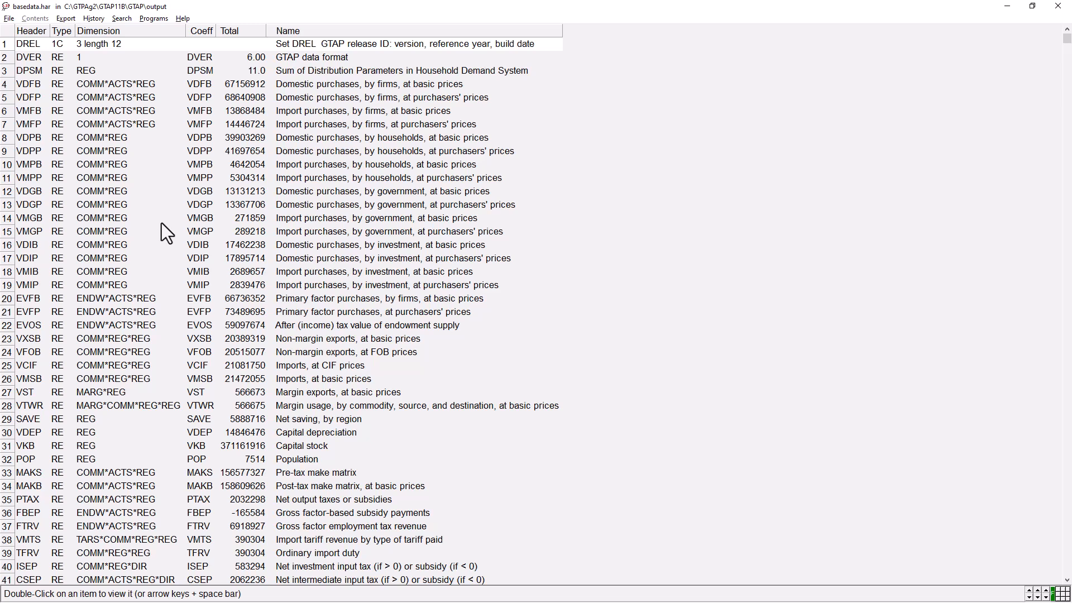
pyautogui.doubleClick(45, 138)
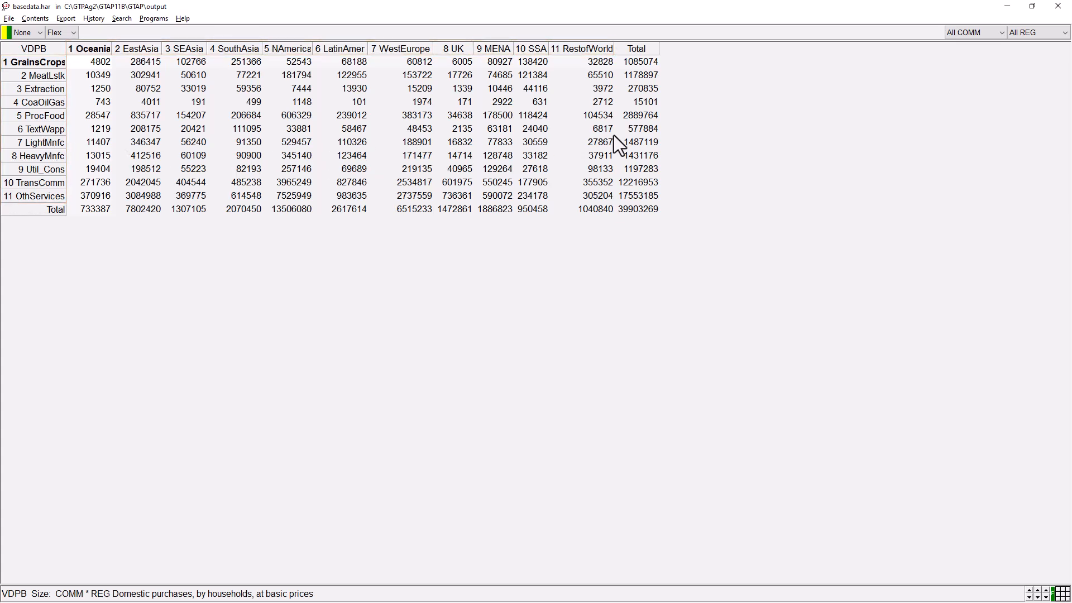
pyautogui.click(998, 34)
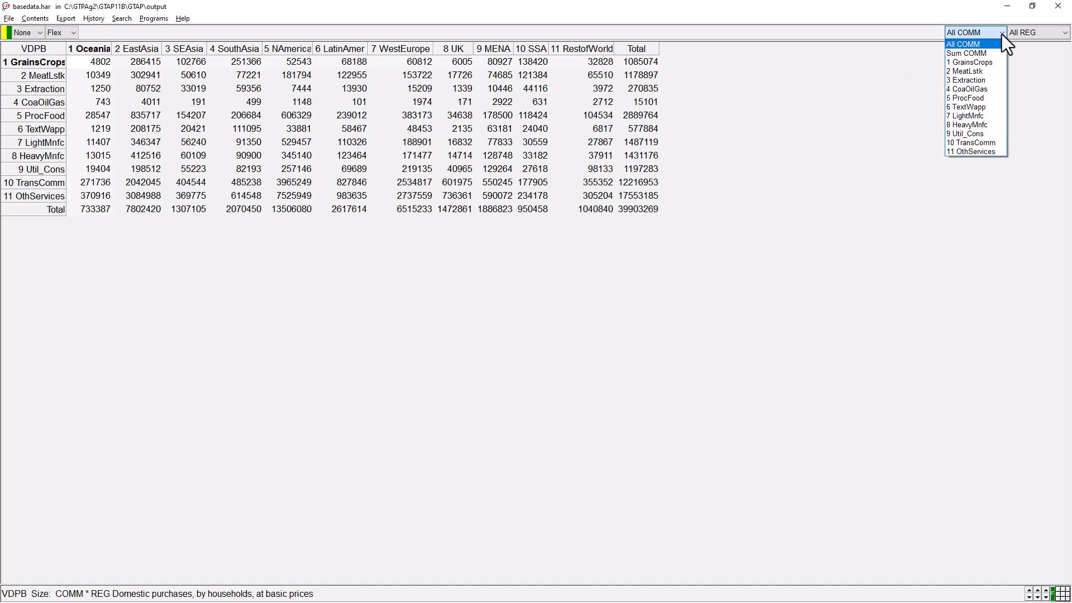
pyautogui.click(1051, 33)
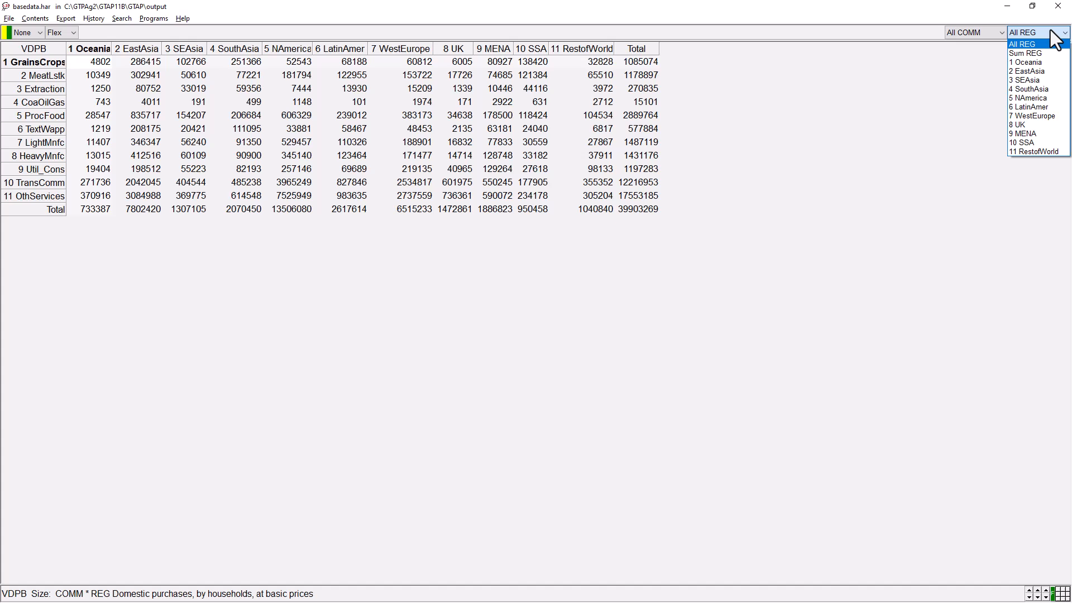
pyautogui.click(1051, 31)
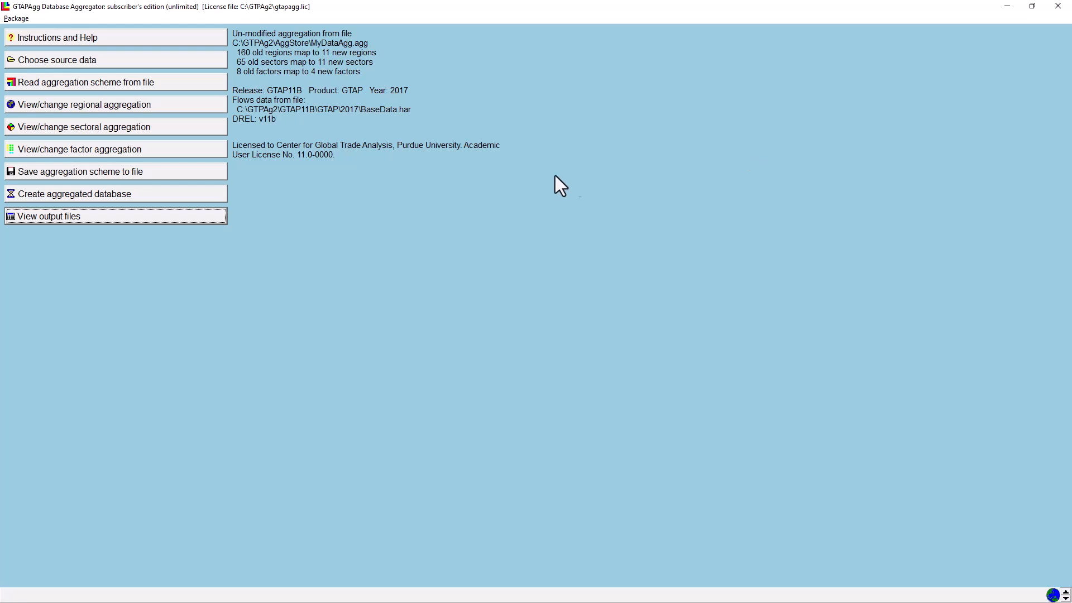
# Set the regional aggregation to a one-to-one mapping of old to new regions and consult the Change Mapping help topic
pyautogui.click(178, 107)
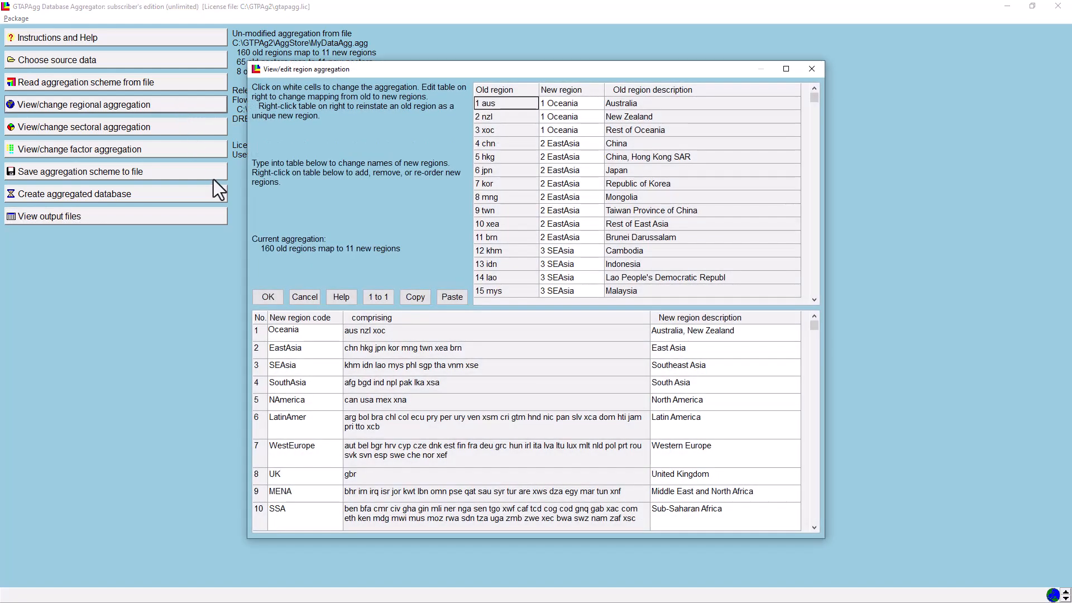
pyautogui.click(386, 301)
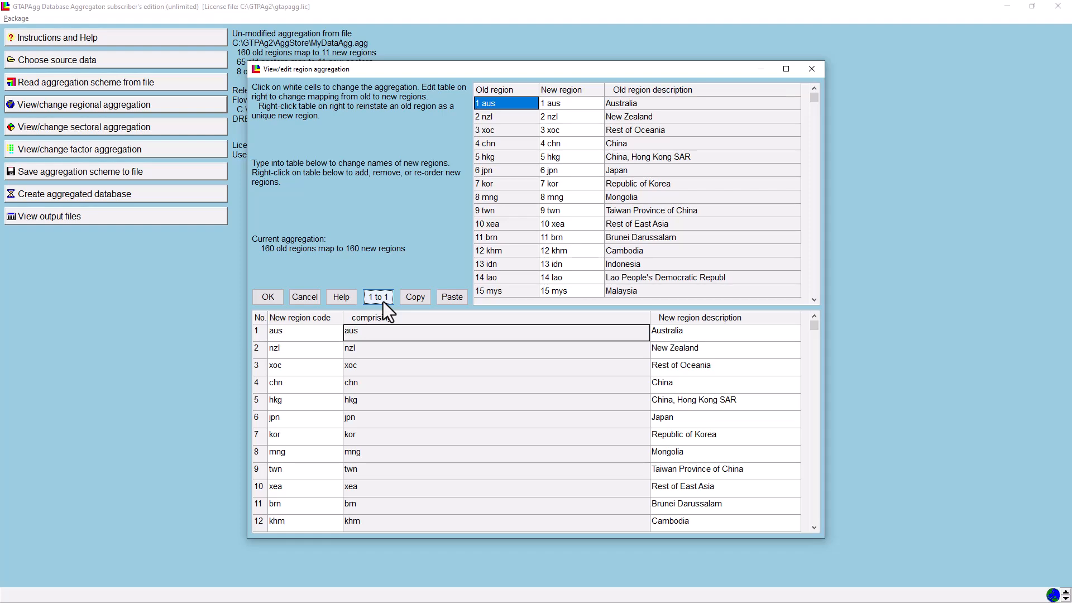
pyautogui.click(340, 303)
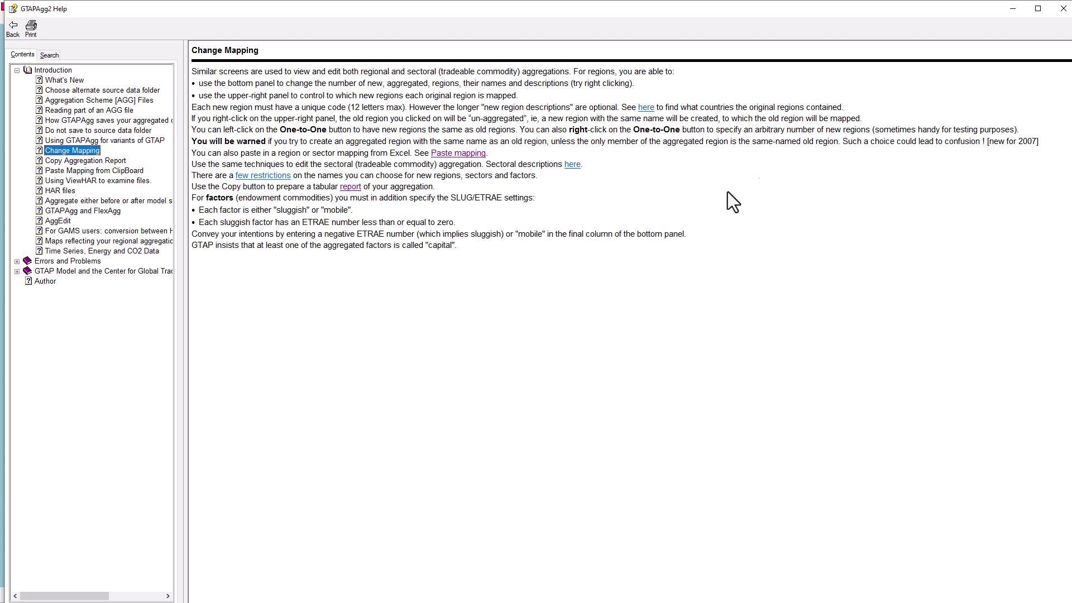
pyautogui.click(1063, 9)
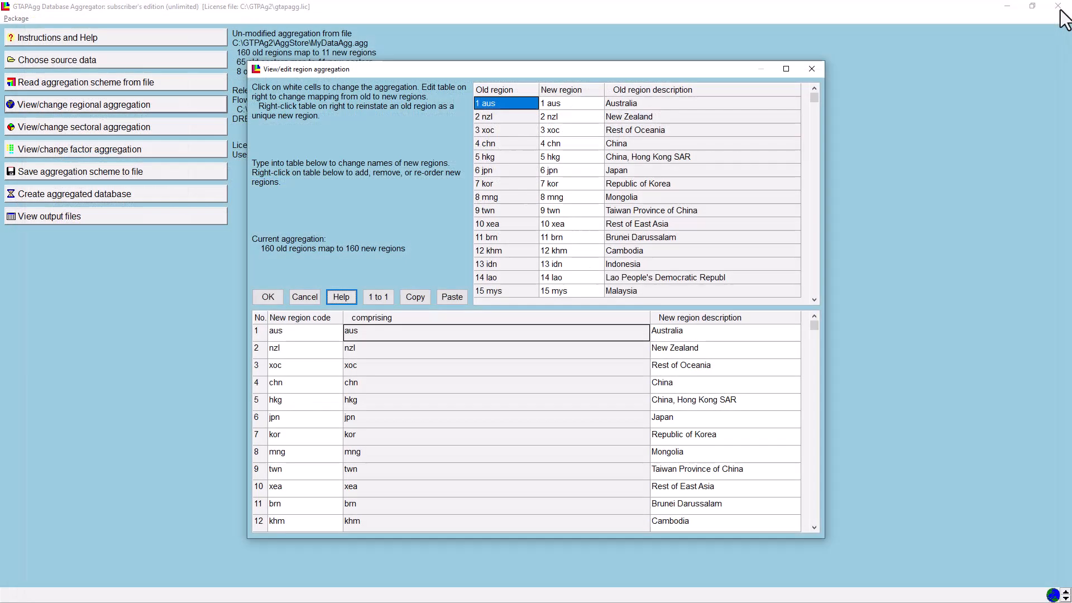
# Check the mapping copy options and the Paste Mapping from ClipBoard help topic, cancelling the regional aggregation edits
pyautogui.click(414, 304)
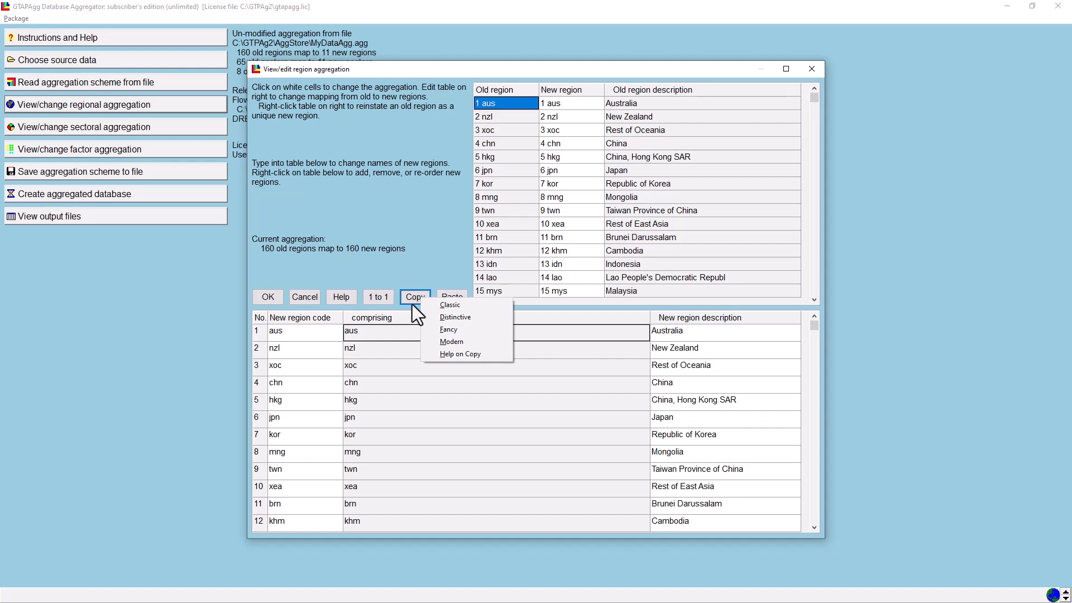
pyautogui.click(431, 269)
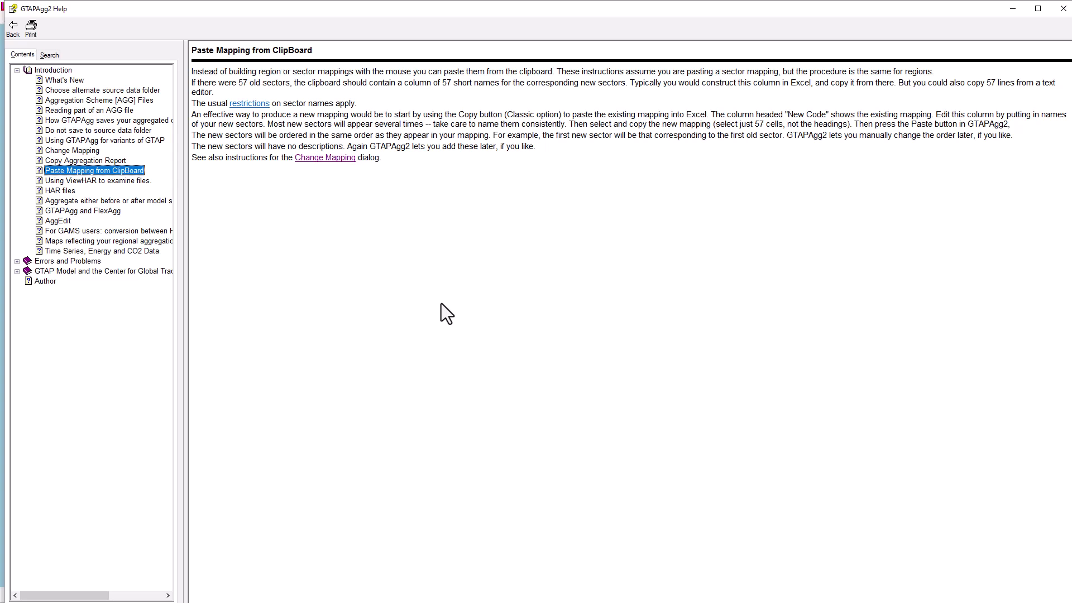
pyautogui.click(1063, 9)
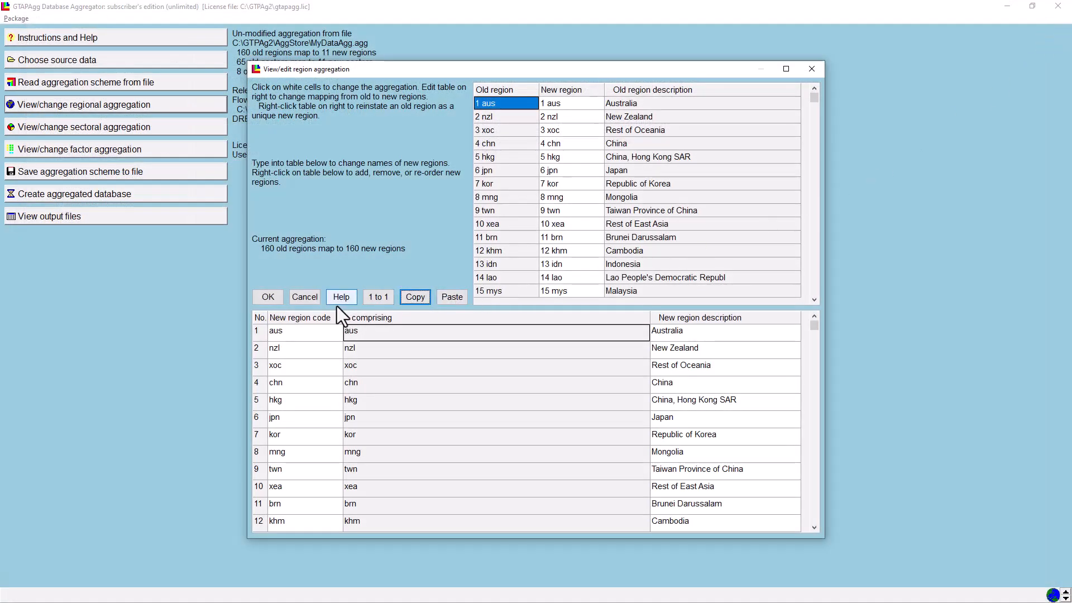
pyautogui.click(304, 303)
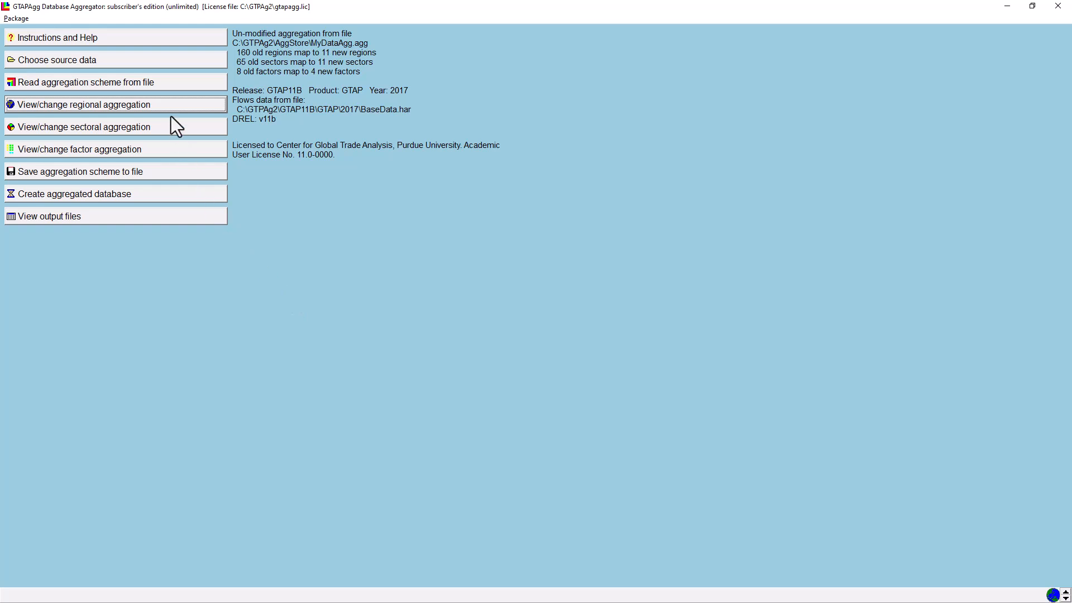
# Open the aggregation scheme file default.agg from the 2017 folder in Notepad at full window size
pyautogui.click(162, 84)
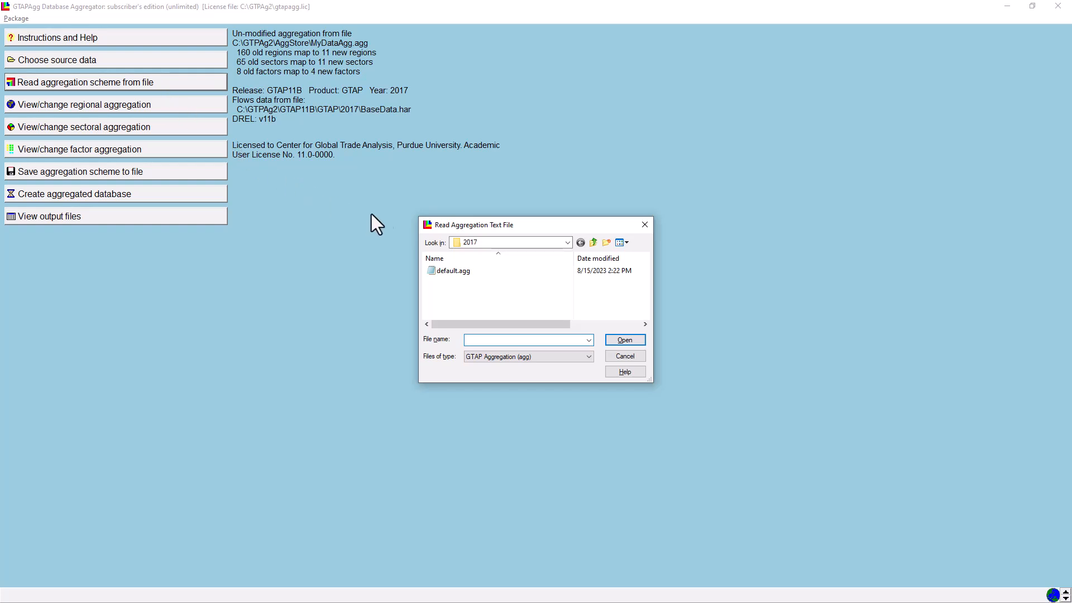
pyautogui.click(568, 243)
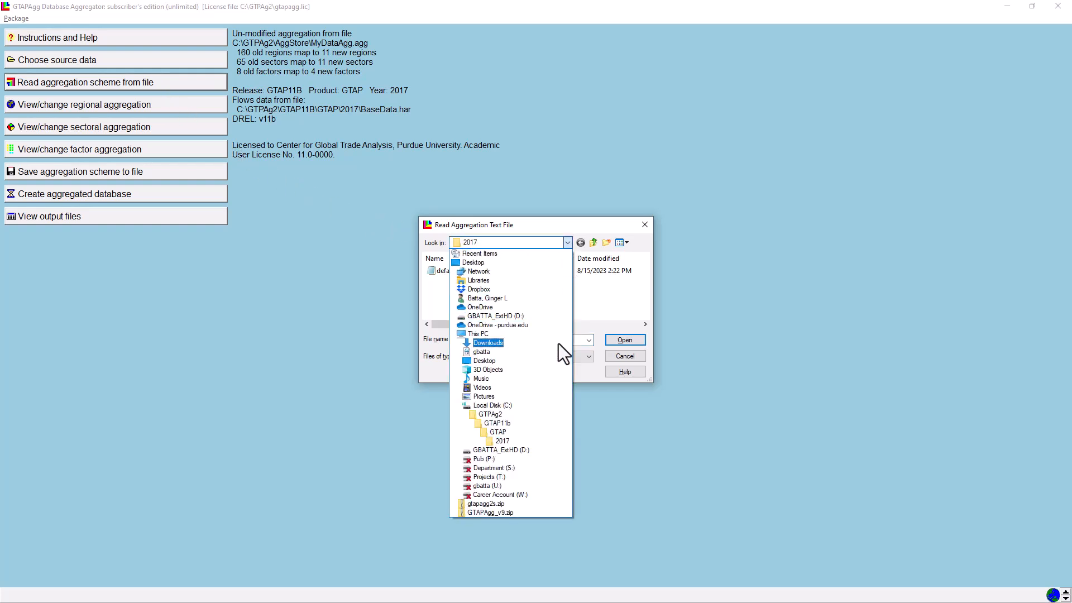
pyautogui.click(550, 441)
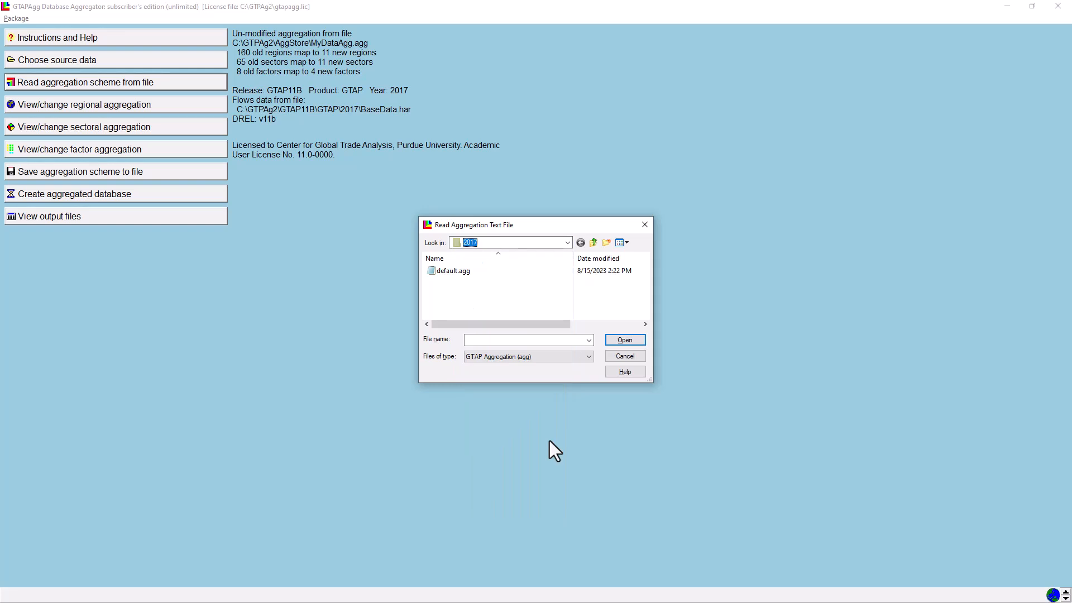
pyautogui.rightClick(429, 271)
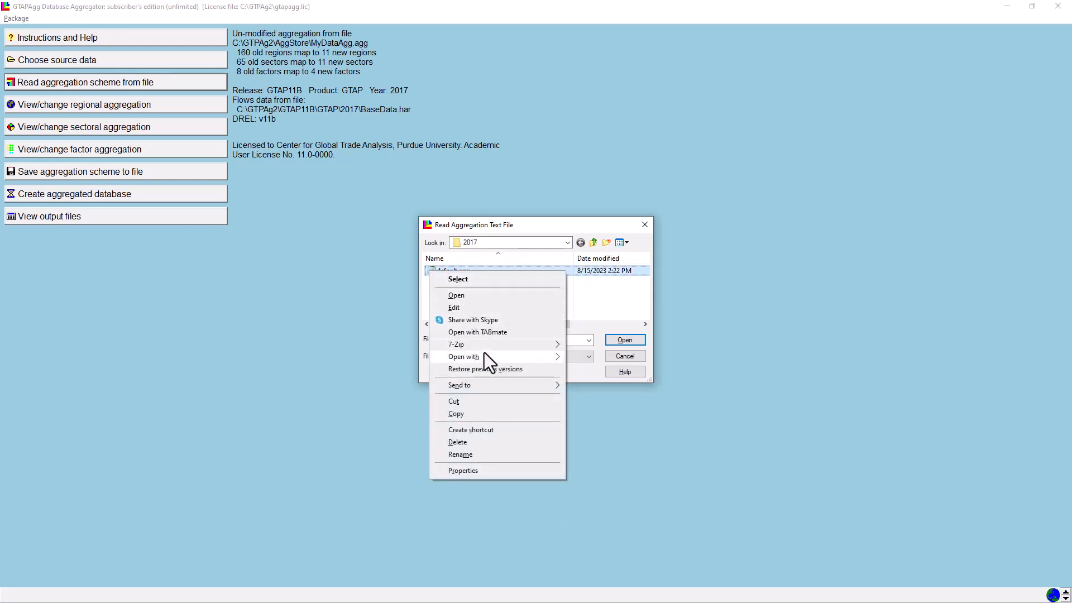
pyautogui.moveTo(484, 356)
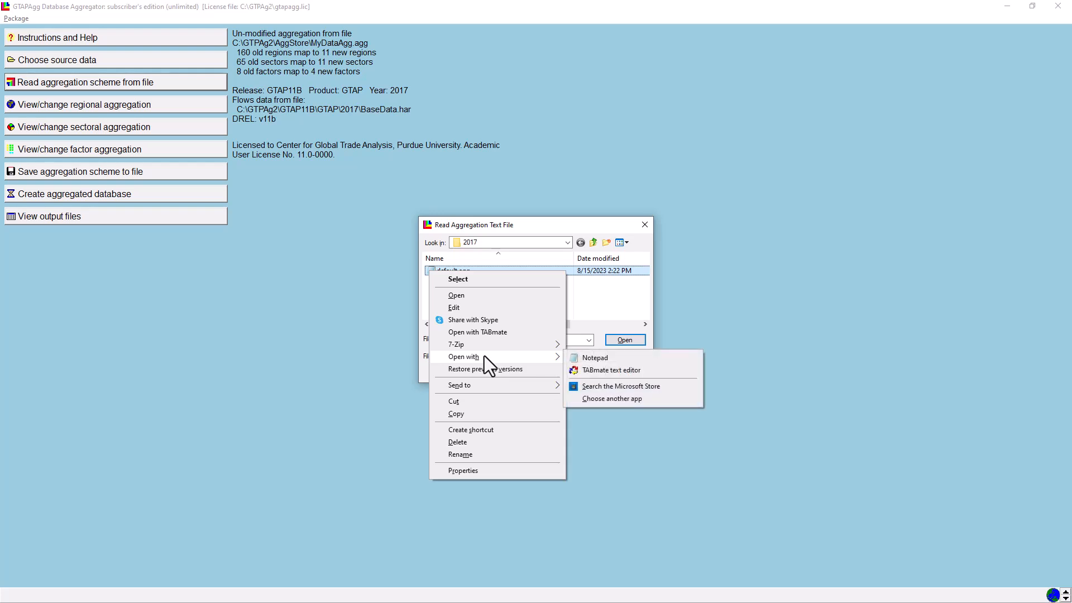
pyautogui.click(620, 357)
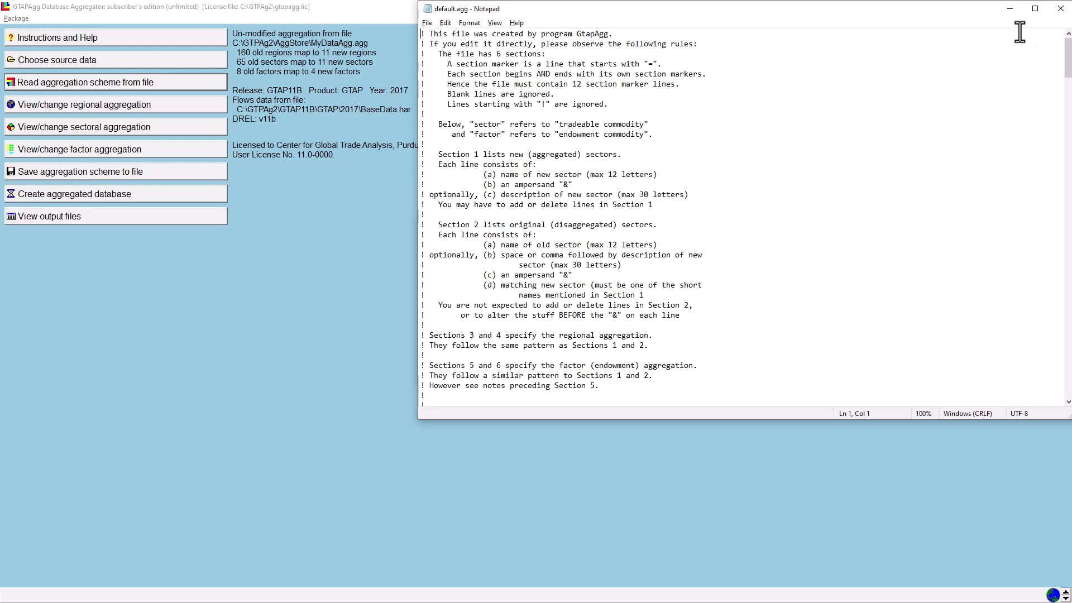
pyautogui.click(1035, 9)
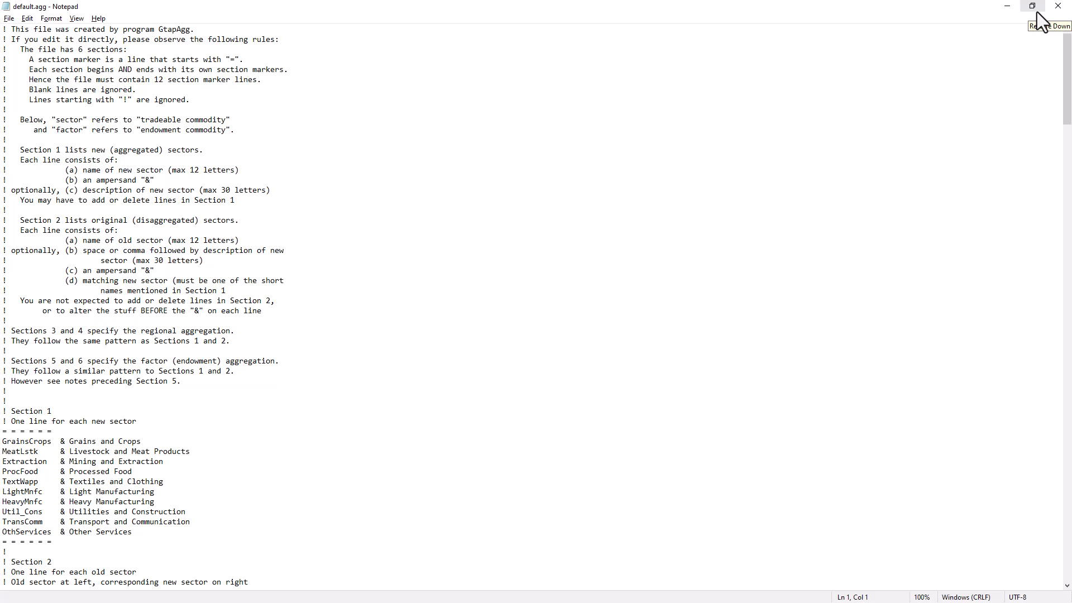
# Examine Sections 1 and 2 of default.agg, covering the new sectors and the old-to-new sector mapping lines such as pdr and coa
pyautogui.moveTo(1067, 67); pyautogui.dragTo(1068, 127)
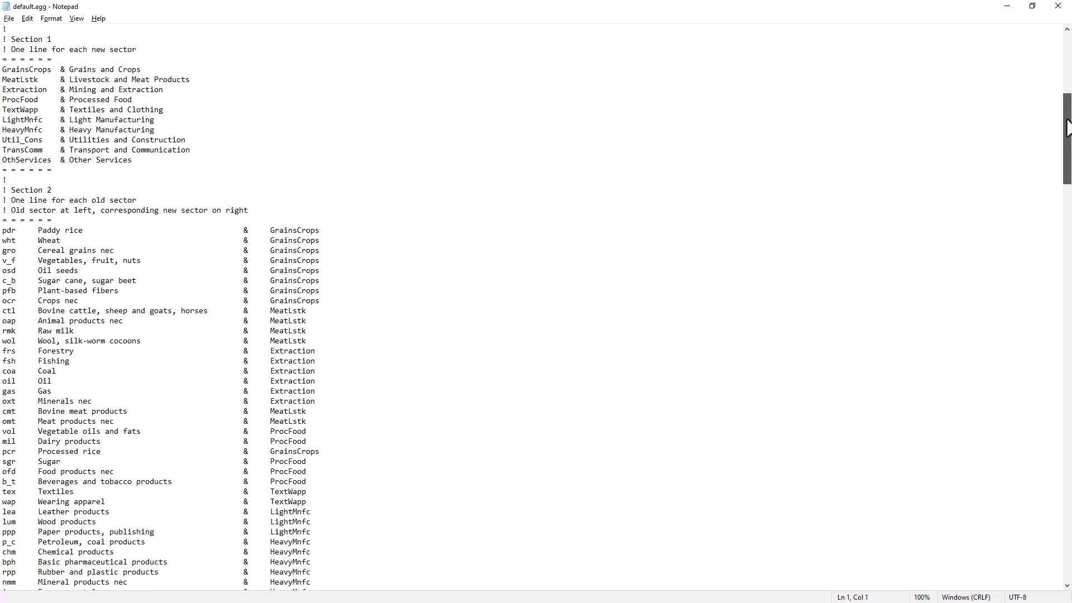
pyautogui.moveTo(53, 39); pyautogui.dragTo(3, 44)
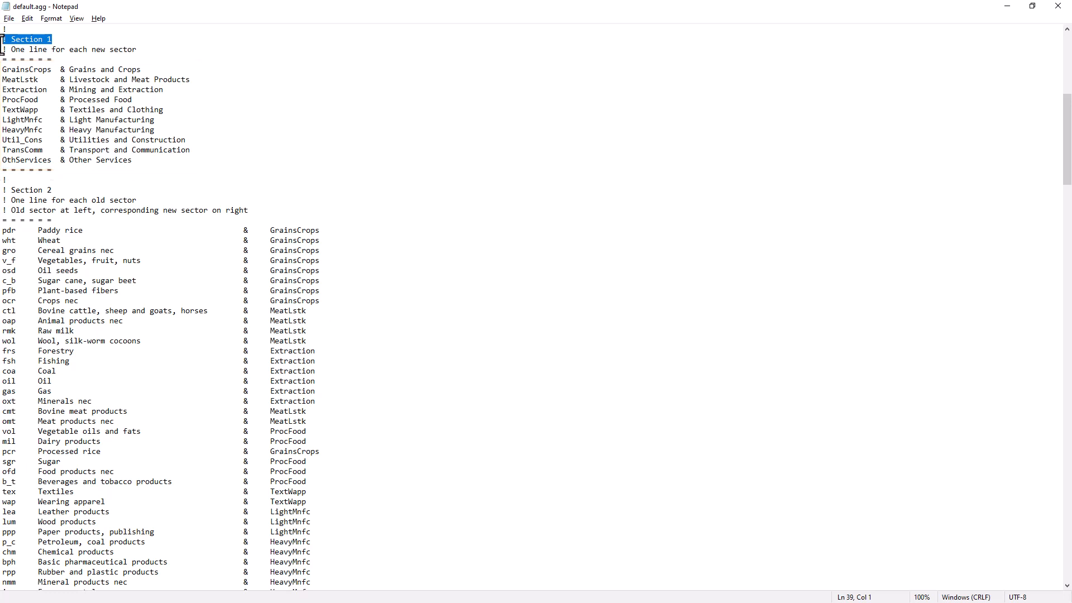
pyautogui.moveTo(1067, 114); pyautogui.dragTo(1066, 141)
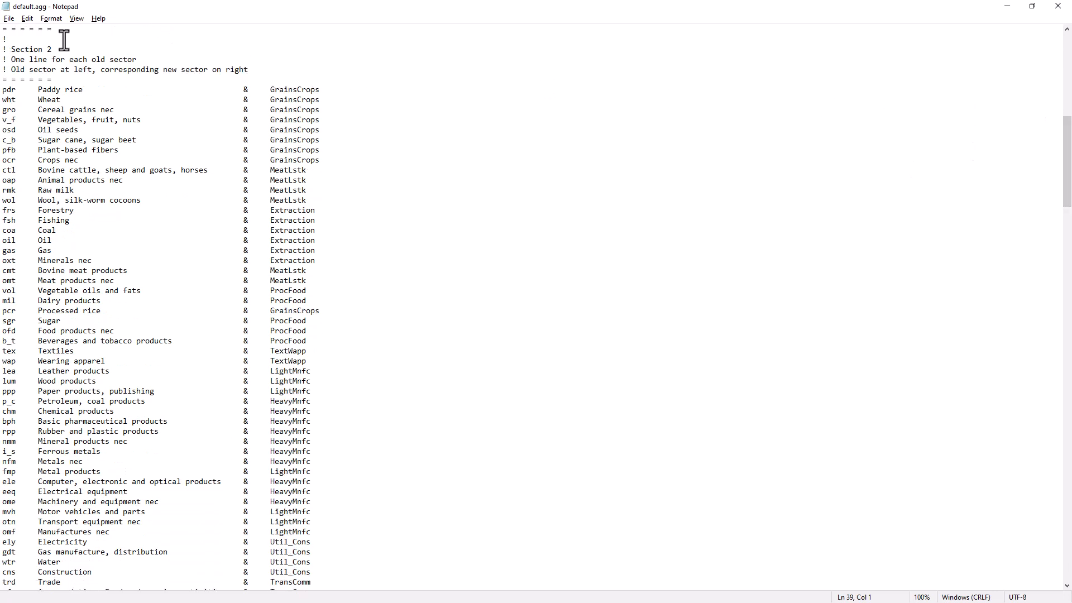
pyautogui.moveTo(52, 49); pyautogui.dragTo(2, 50)
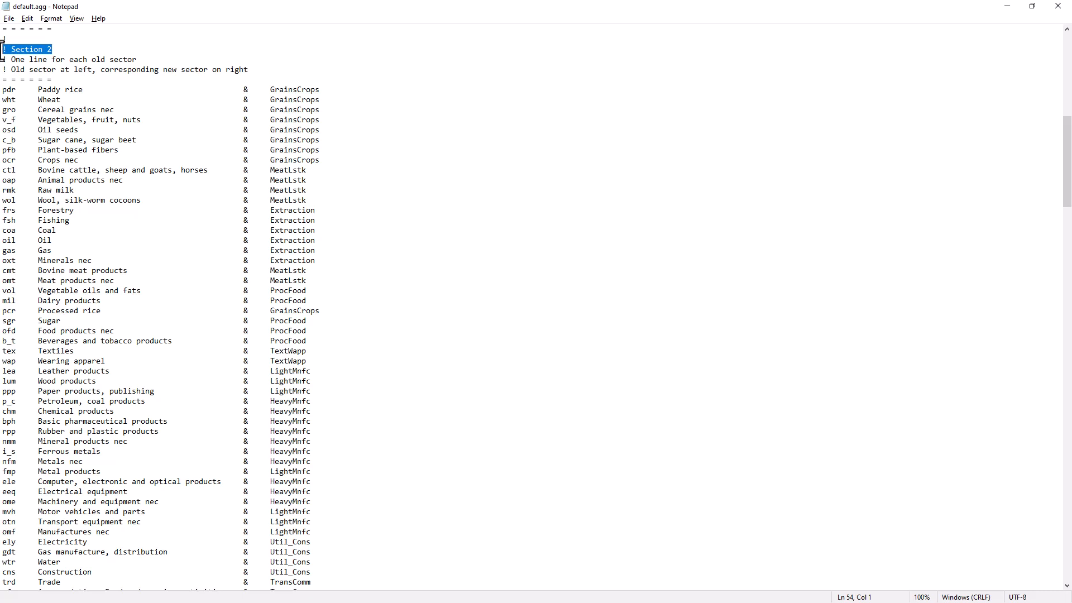
pyautogui.click(3, 89)
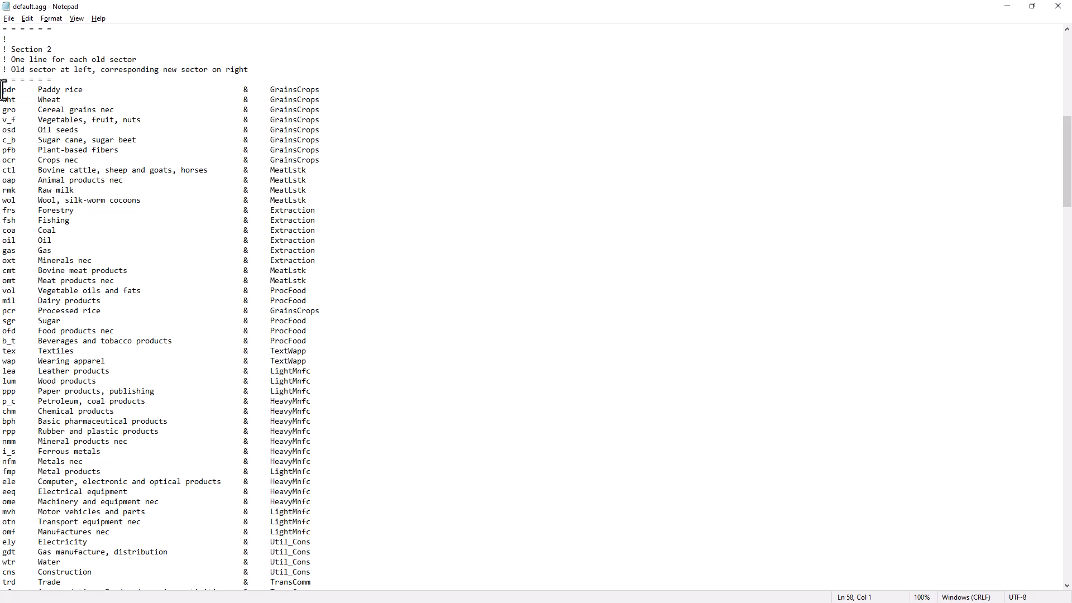
pyautogui.hotkey('shift', 'End')
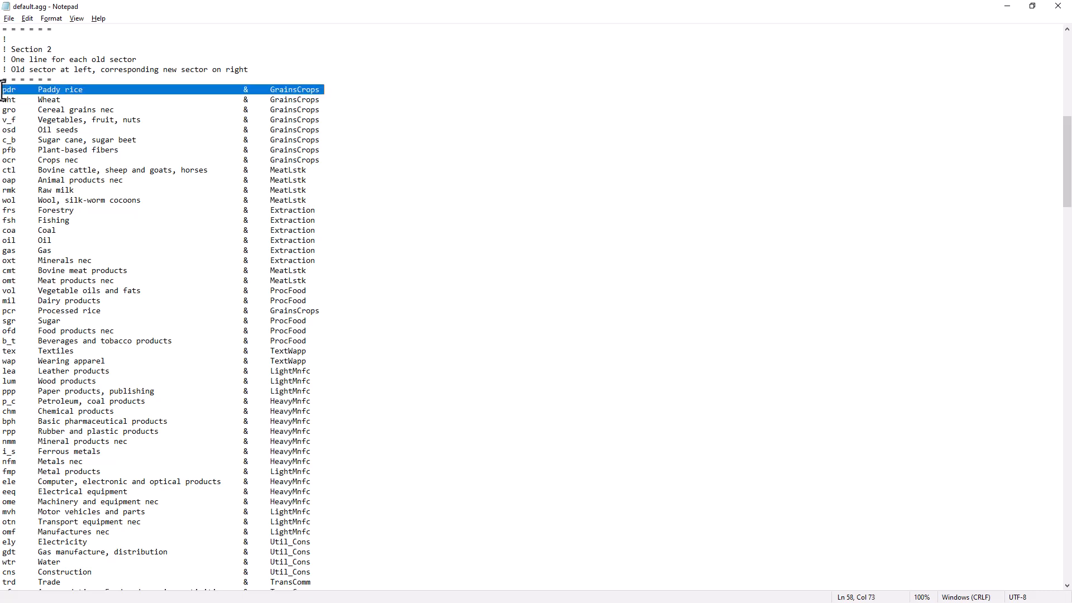
pyautogui.click(2, 230)
pyautogui.hotkey('shift', 'End')
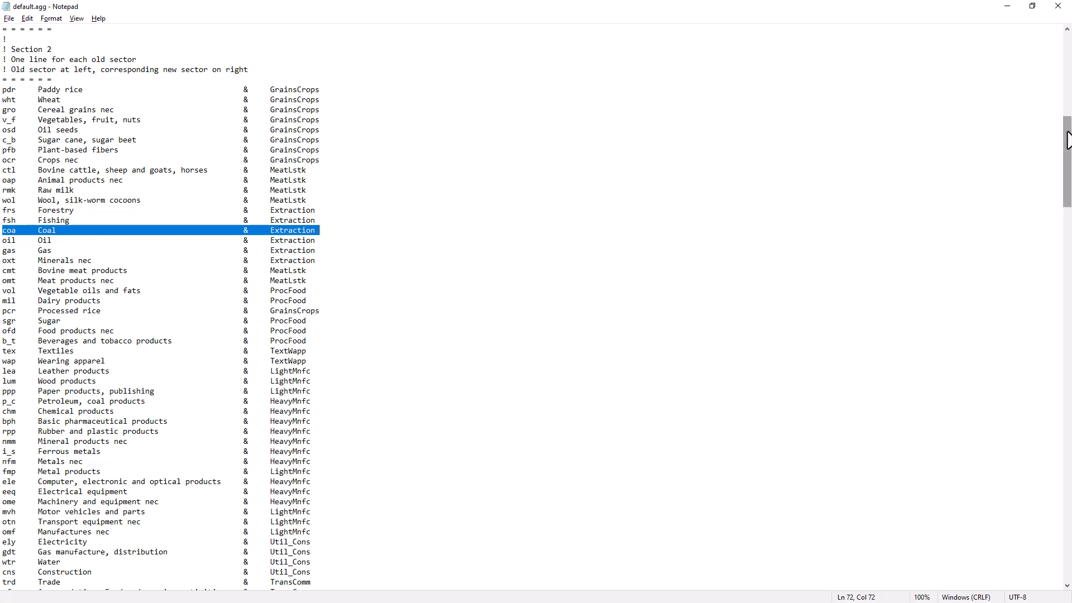
# Examine the region definitions and mapping in Sections 3 and 4 and the factor definitions and mapping in Sections 5 and 6
pyautogui.moveTo(1068, 140); pyautogui.dragTo(1068, 256)
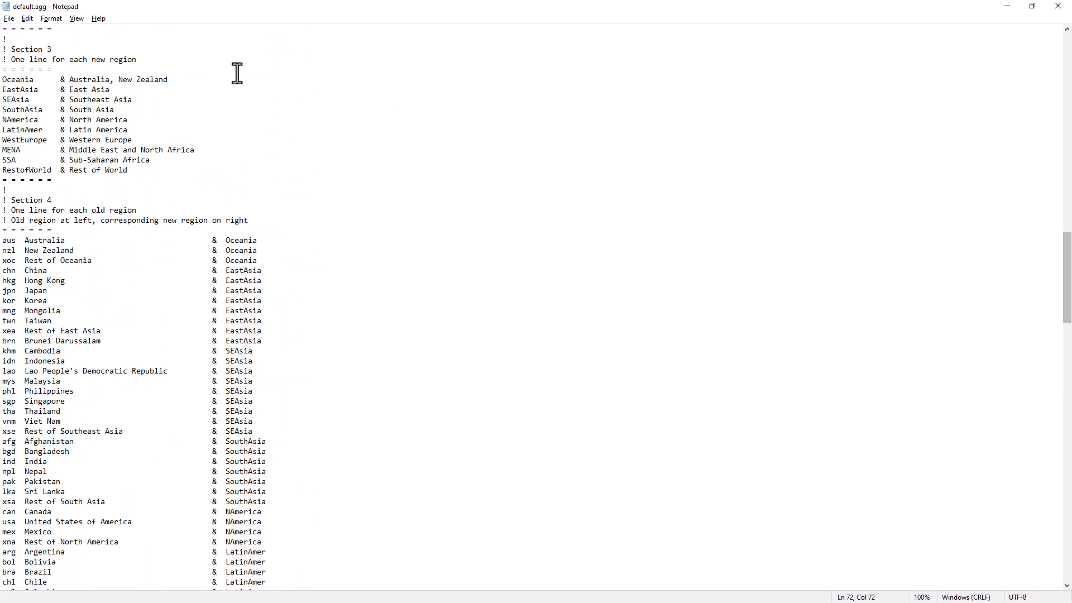
pyautogui.moveTo(89, 50); pyautogui.dragTo(2, 51)
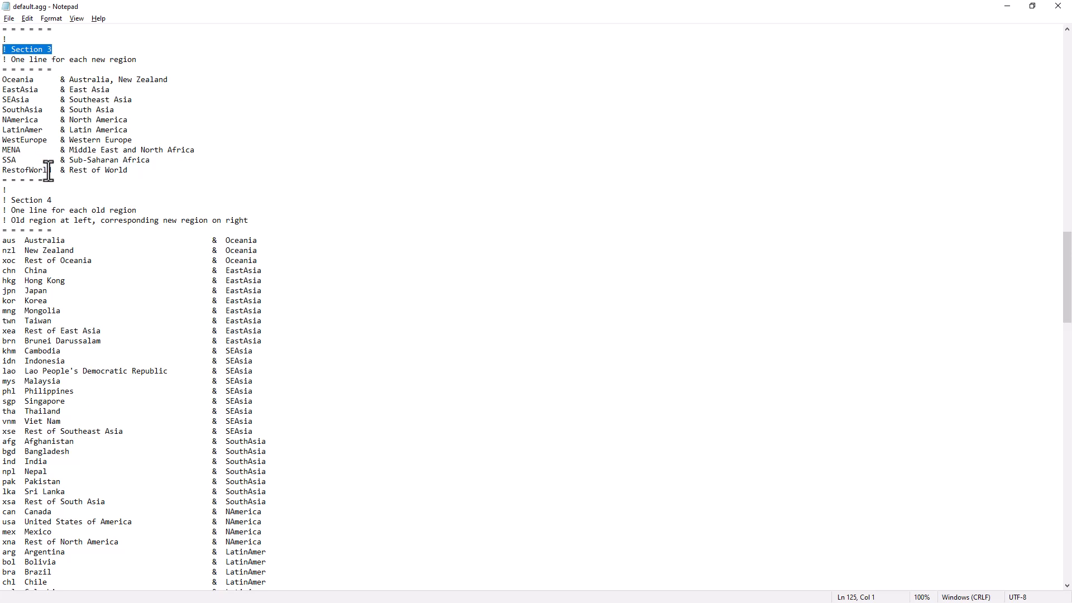
pyautogui.moveTo(72, 202); pyautogui.dragTo(3, 203)
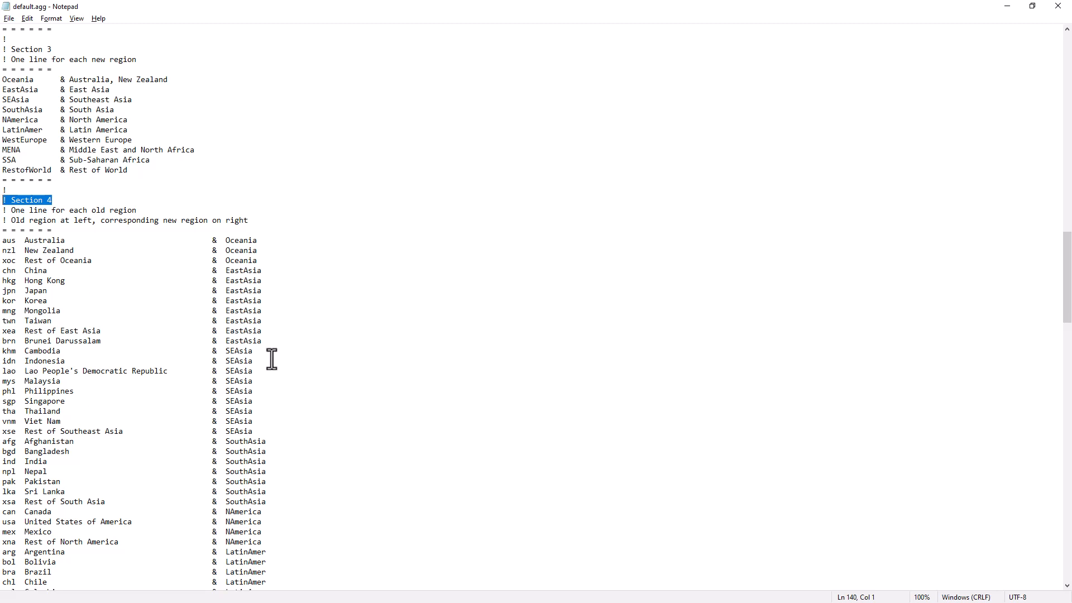
pyautogui.moveTo(1067, 258); pyautogui.dragTo(1068, 540)
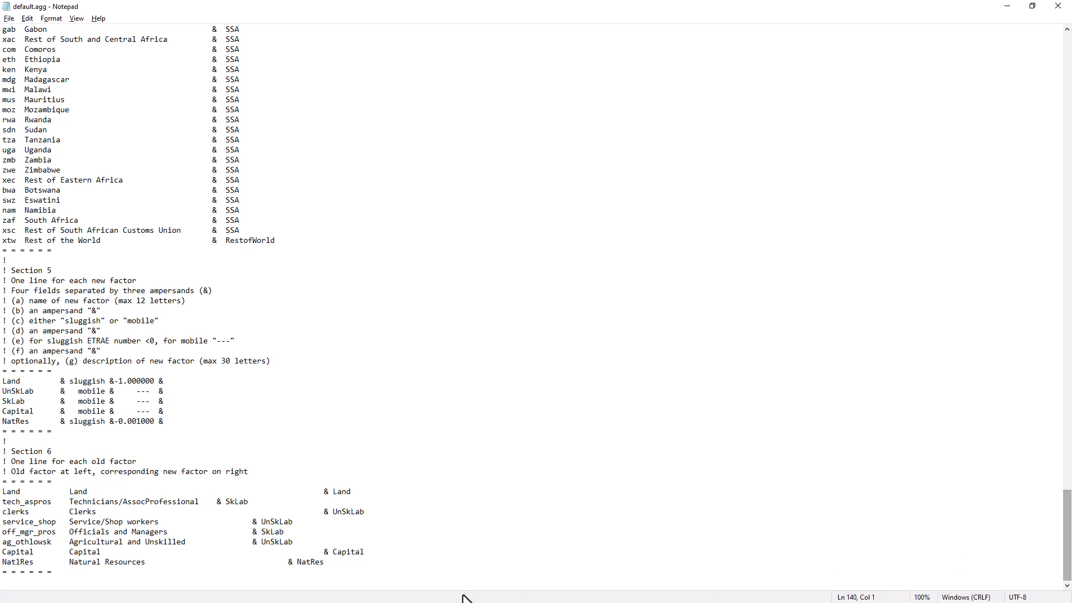
pyautogui.moveTo(76, 274); pyautogui.dragTo(2, 274)
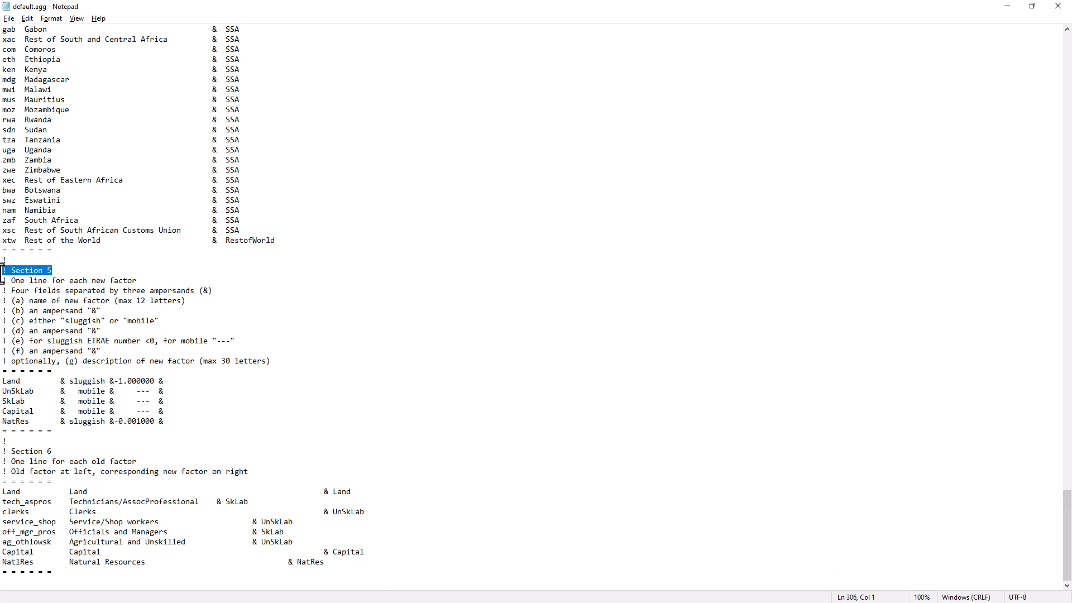
pyautogui.moveTo(75, 454); pyautogui.dragTo(2, 453)
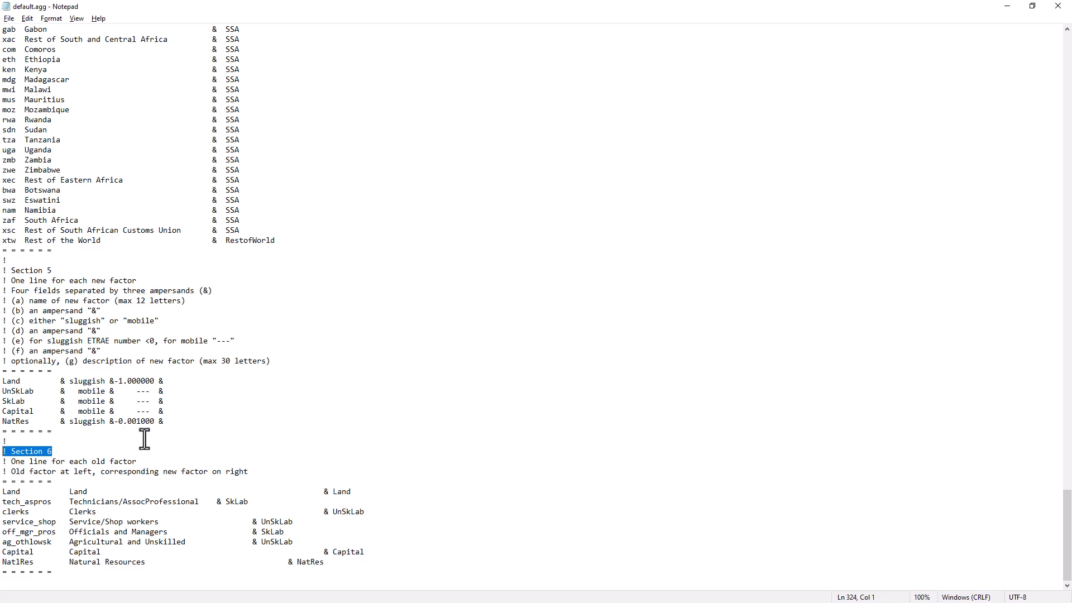
# Duplicate the Extraction line in Section 1 directly below itself and rename the copied sector CoaOilGas
pyautogui.moveTo(1068, 559); pyautogui.dragTo(1070, 168)
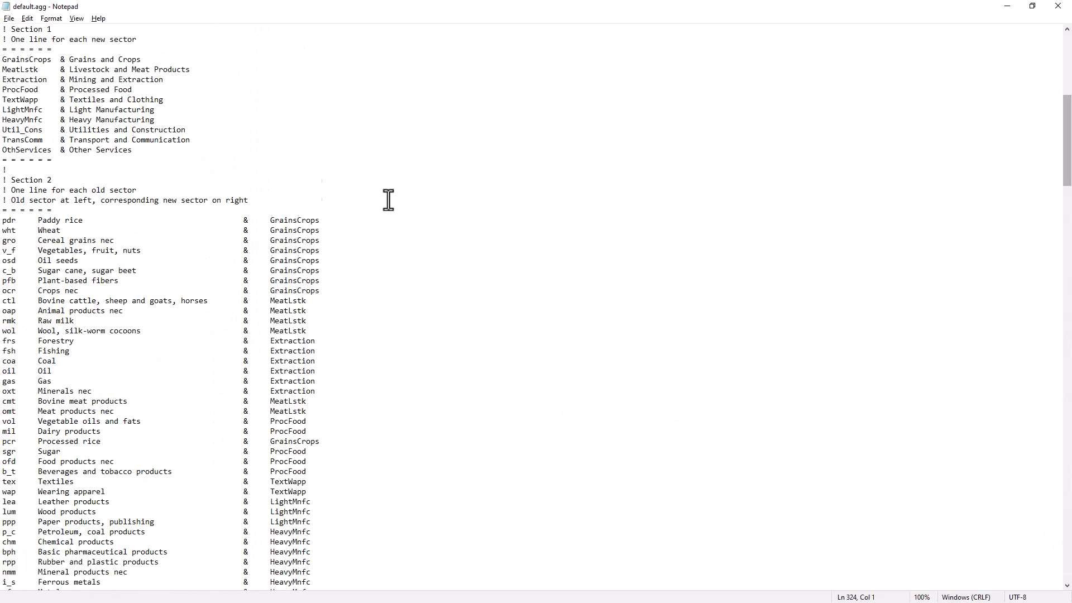
pyautogui.tripleClick(3, 80)
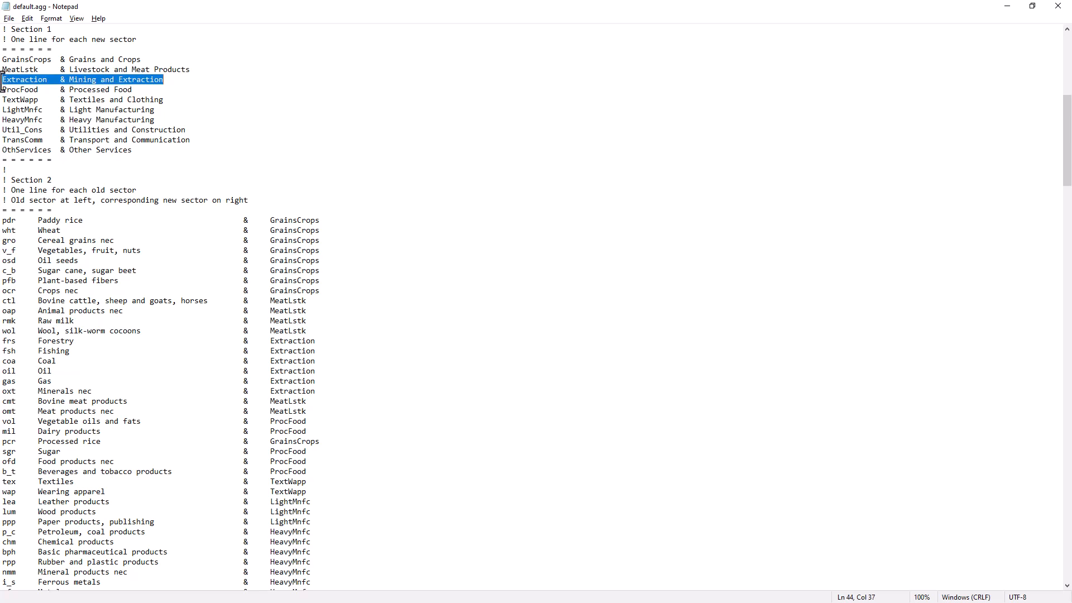
pyautogui.press('End')
pyautogui.press('Return')
pyautogui.hotkey('ctrl', 'v')
pyautogui.doubleClick(13, 90)
pyautogui.hotkey('shift', 'Left')
pyautogui.hotkey('shift', 'Left')
pyautogui.hotkey('shift', 'Left')
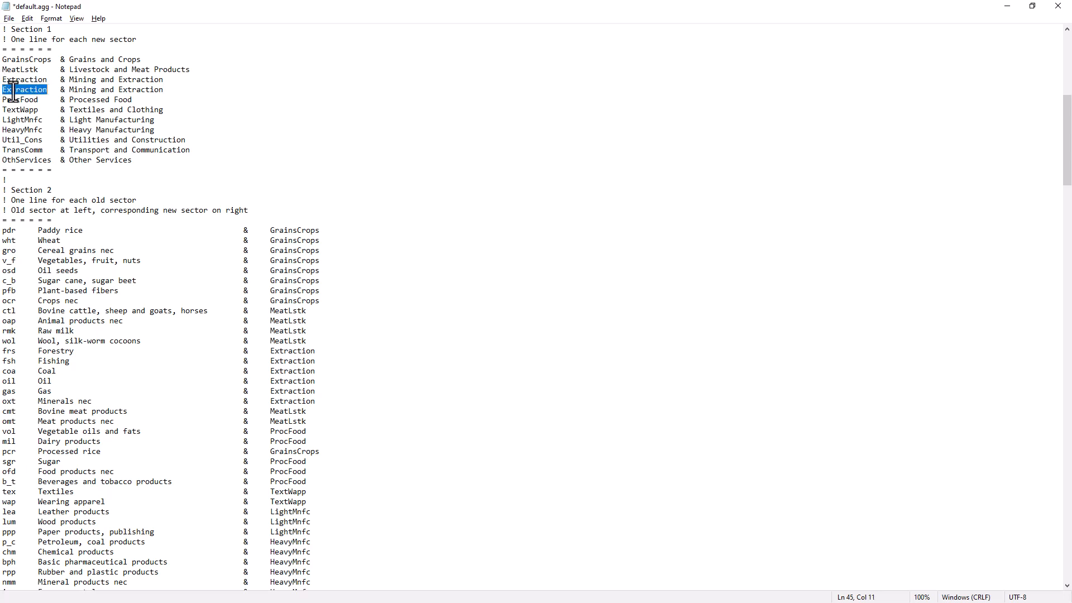
pyautogui.write('CoaOilGas')
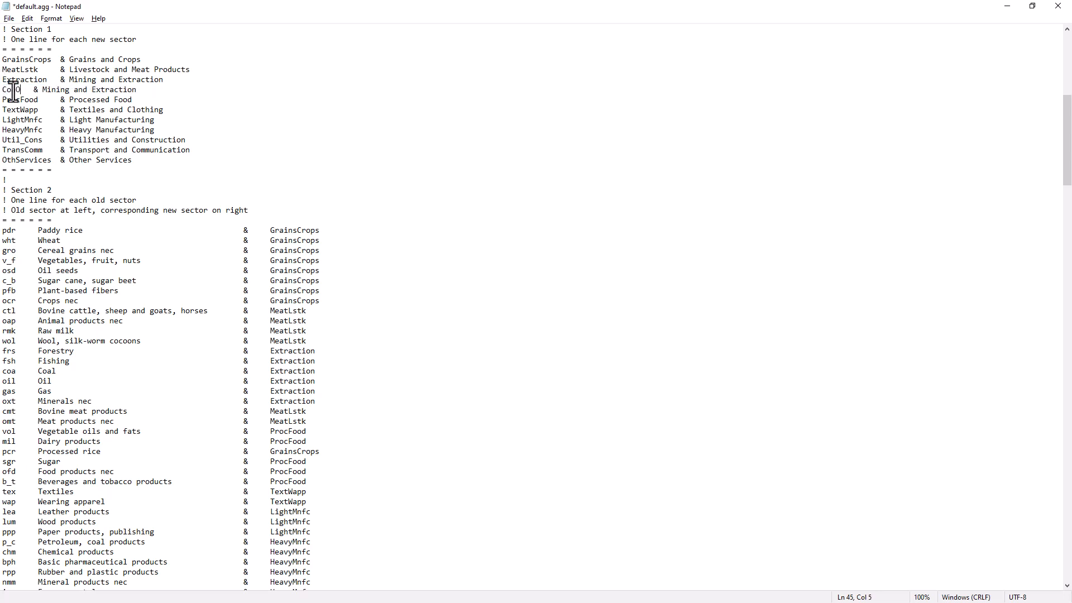
# Describe the CoaOilGas sector as "Coal, Oil and Gas Mining" and the Extraction sector as "Other Mining and Extraction"
pyautogui.moveTo(69, 90); pyautogui.dragTo(161, 95)
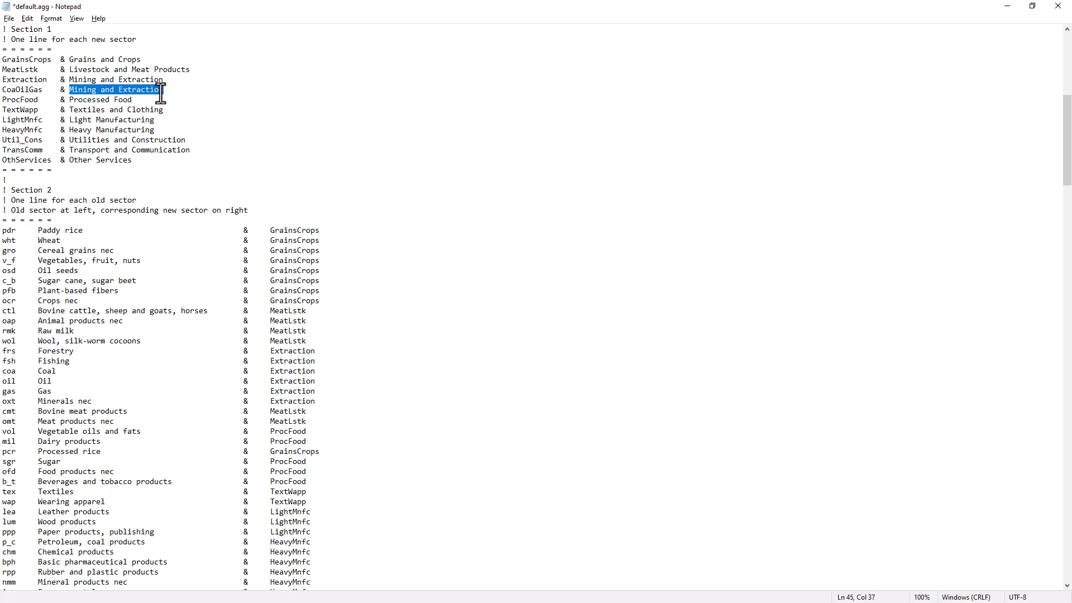
pyautogui.write('Coal, Oil ')
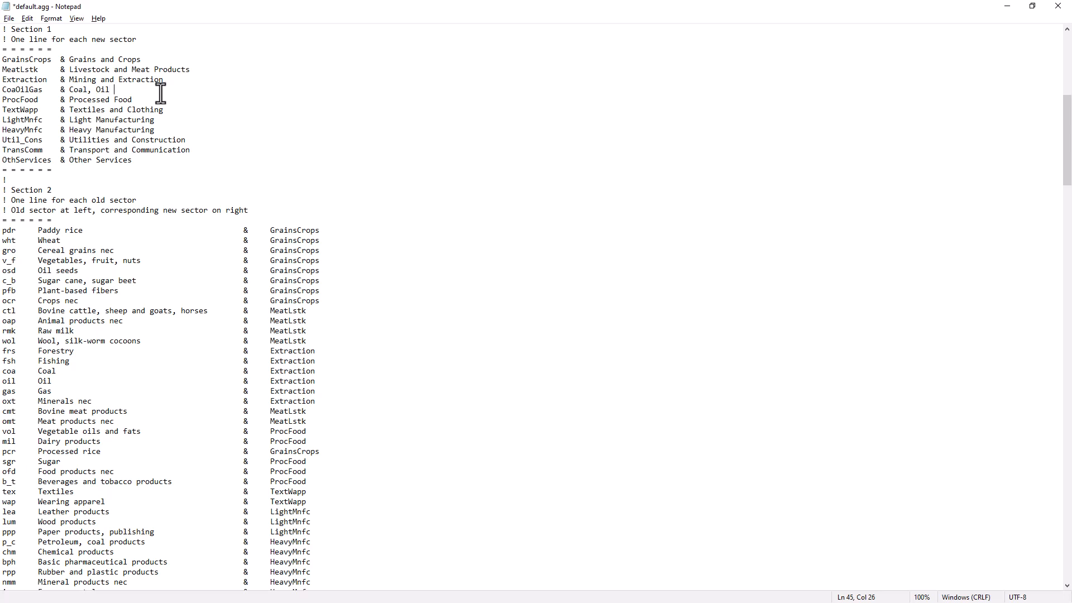
pyautogui.write('and Gas Mining')
pyautogui.click(70, 80)
pyautogui.write('Other')
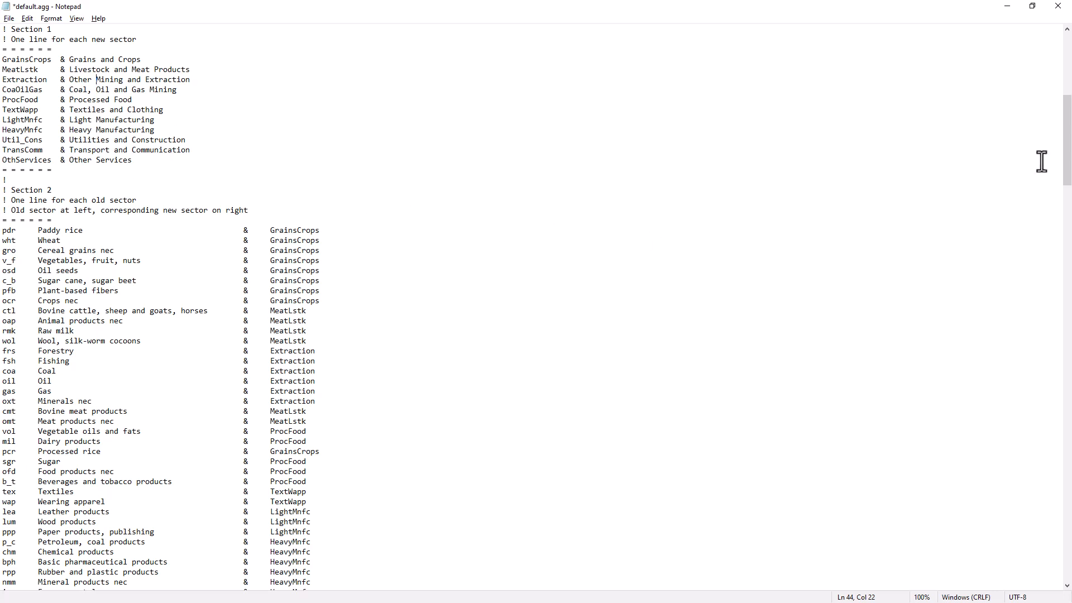
# Map the old sectors coa, oil and gas to the new sector CoaOilGas in Section 2
pyautogui.moveTo(1068, 131); pyautogui.dragTo(1067, 161)
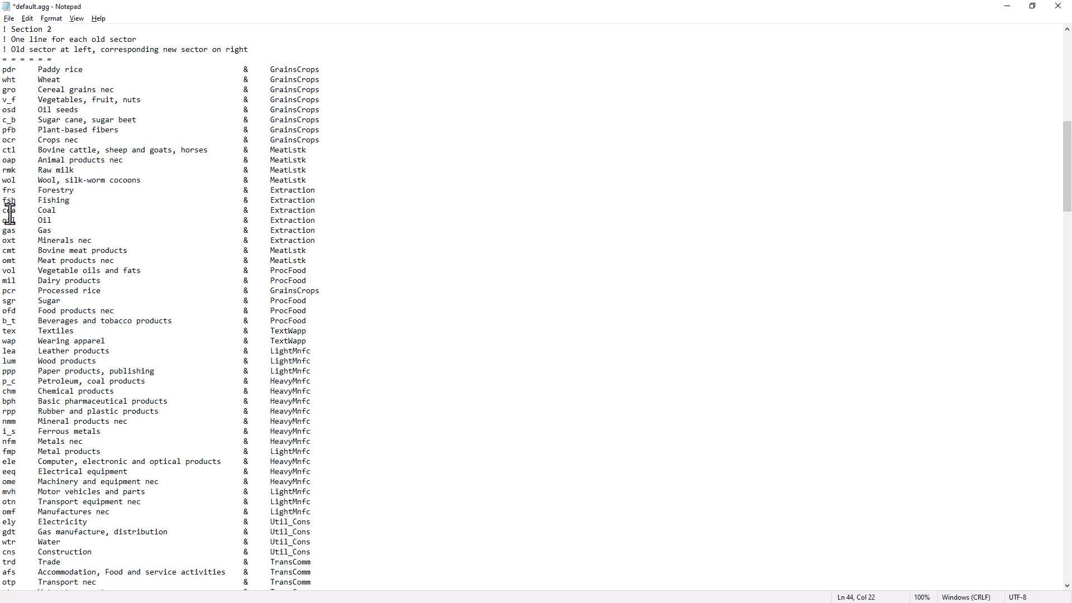
pyautogui.moveTo(2, 210); pyautogui.dragTo(317, 234)
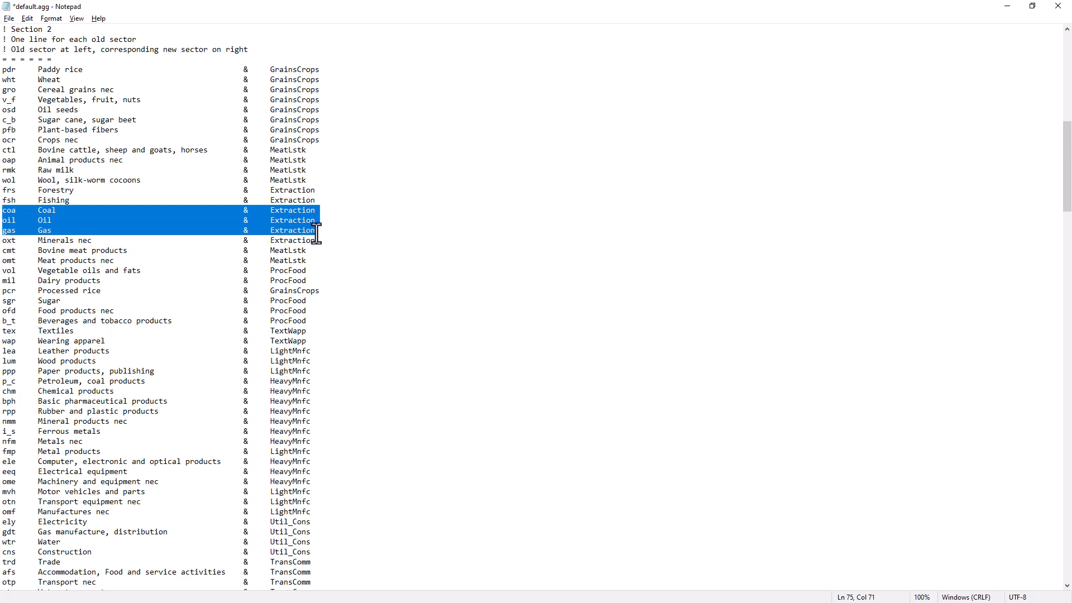
pyautogui.doubleClick(301, 211)
pyautogui.write('CoaOilGas')
pyautogui.doubleClick(301, 211)
pyautogui.hotkey('ctrl', 'c')
pyautogui.doubleClick(299, 221)
pyautogui.hotkey('ctrl', 'v')
pyautogui.doubleClick(299, 230)
pyautogui.hotkey('ctrl', 'v')
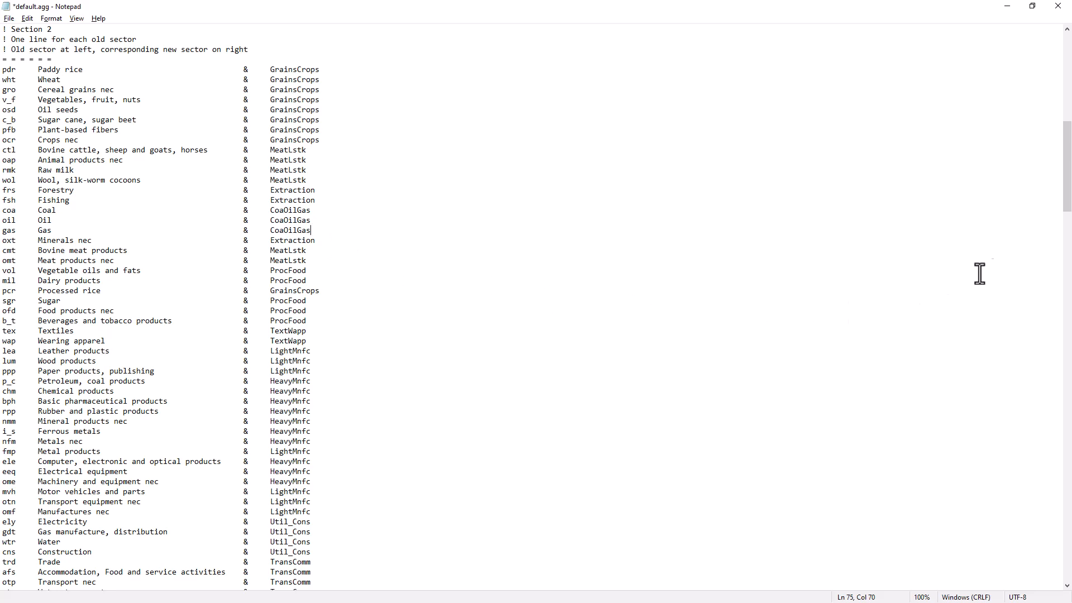
# Duplicate the WestEurope line in Section 3 directly below itself and rename the copied region UK
pyautogui.moveTo(1068, 170); pyautogui.dragTo(1066, 292)
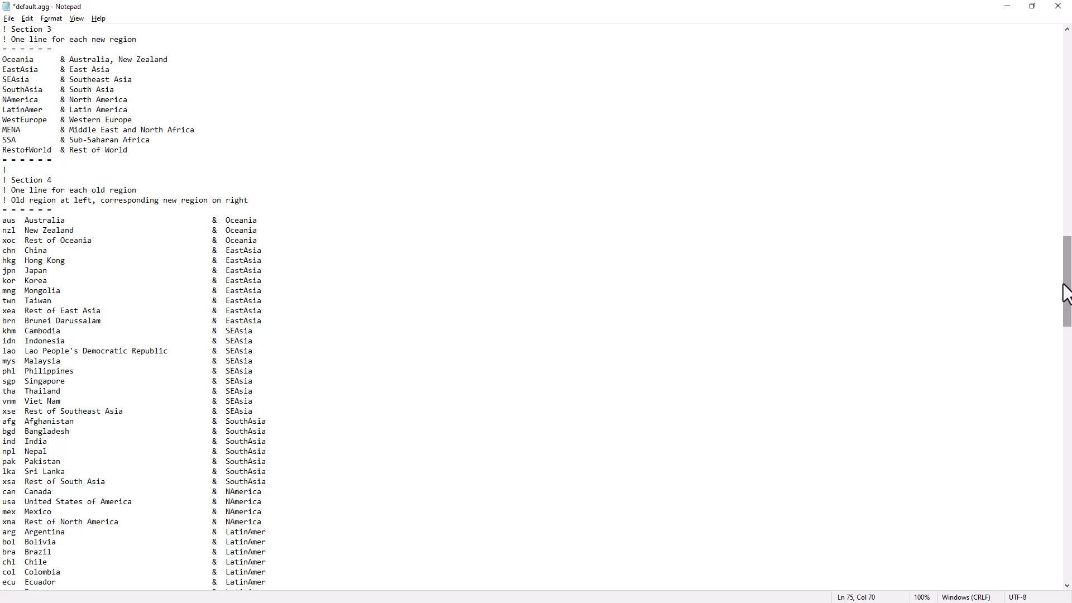
pyautogui.tripleClick(4, 121)
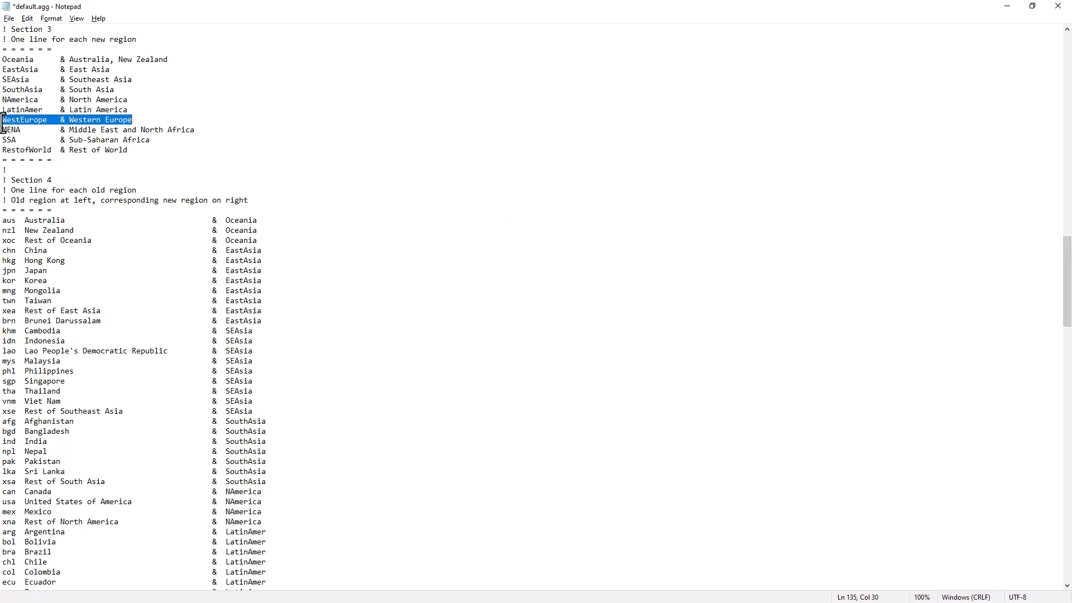
pyautogui.press('End')
pyautogui.press('Return')
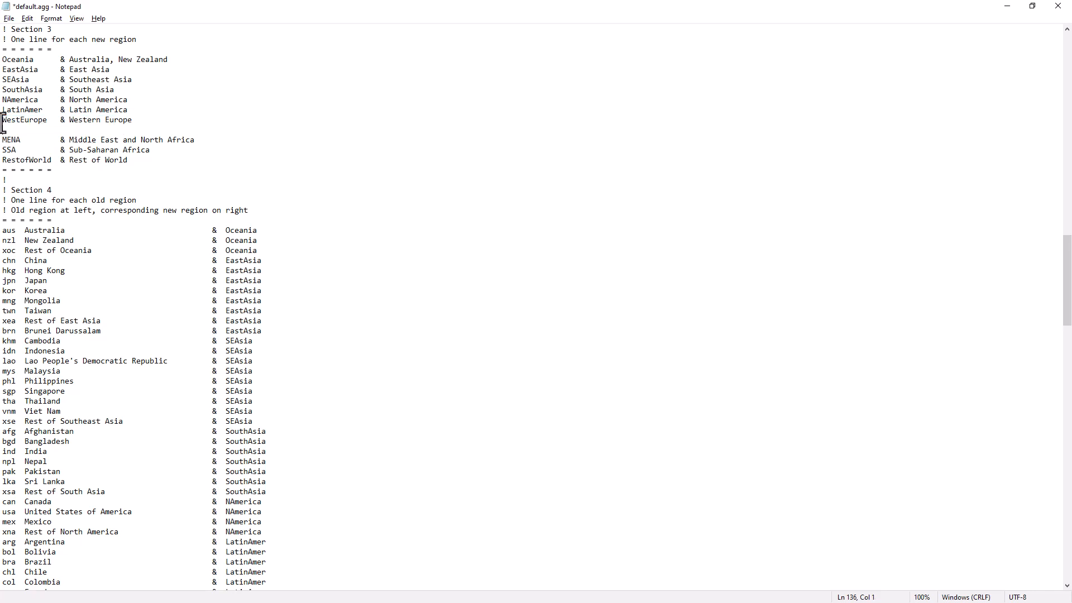
pyautogui.hotkey('ctrl', 'v')
pyautogui.doubleClick(19, 130)
pyautogui.hotkey('shift', 'Left')
pyautogui.write('UK')
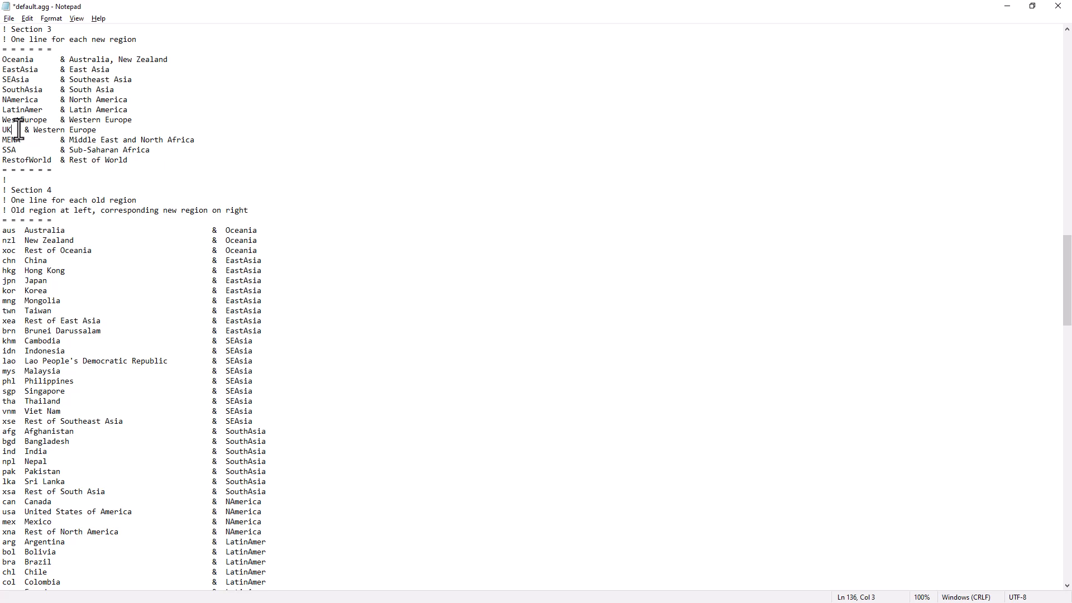
# Describe the new UK region as "United Kingdom" and align its description with the other lines in Section 3
pyautogui.press('End')
pyautogui.hotkey('shift', 'Left')
pyautogui.hotkey('shift', 'Left')
pyautogui.hotkey('shift', 'Left')
pyautogui.hotkey('shift', 'Left')
pyautogui.hotkey('shift', 'Left')
pyautogui.hotkey('shift', 'Left')
pyautogui.hotkey('shift', 'Left')
pyautogui.hotkey('shift', 'Left')
pyautogui.hotkey('shift', 'Left')
pyautogui.hotkey('shift', 'Left')
pyautogui.hotkey('shift', 'Left')
pyautogui.hotkey('shift', 'Left')
pyautogui.hotkey('shift', 'Left')
pyautogui.hotkey('shift', 'Left')
pyautogui.write('United Kingdom')
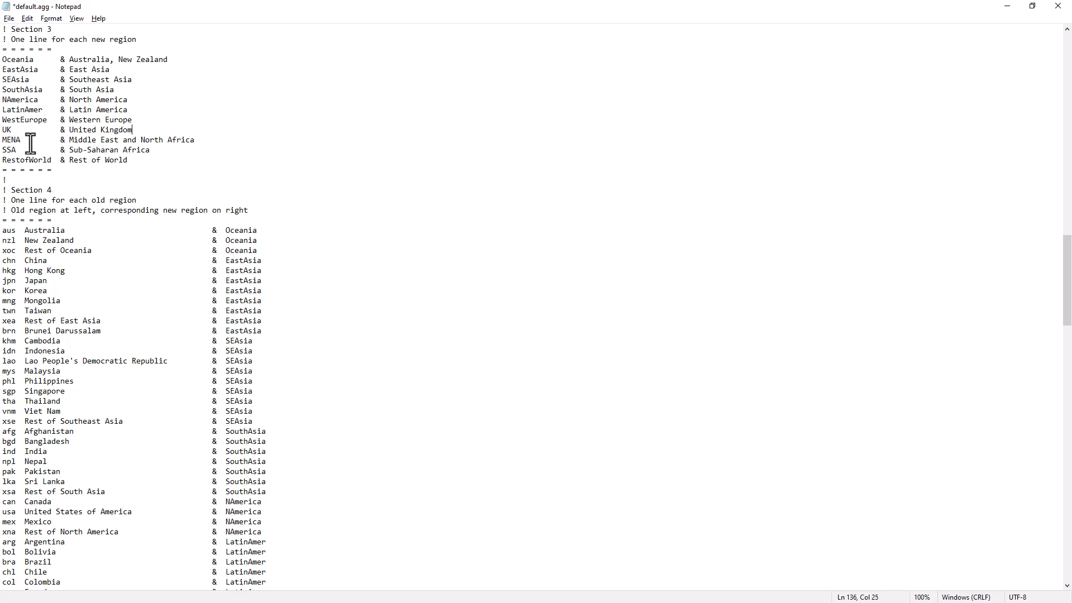
# Find the old region gbr in Section 4 and map it to the new region UK
pyautogui.moveTo(1067, 252); pyautogui.dragTo(1068, 283)
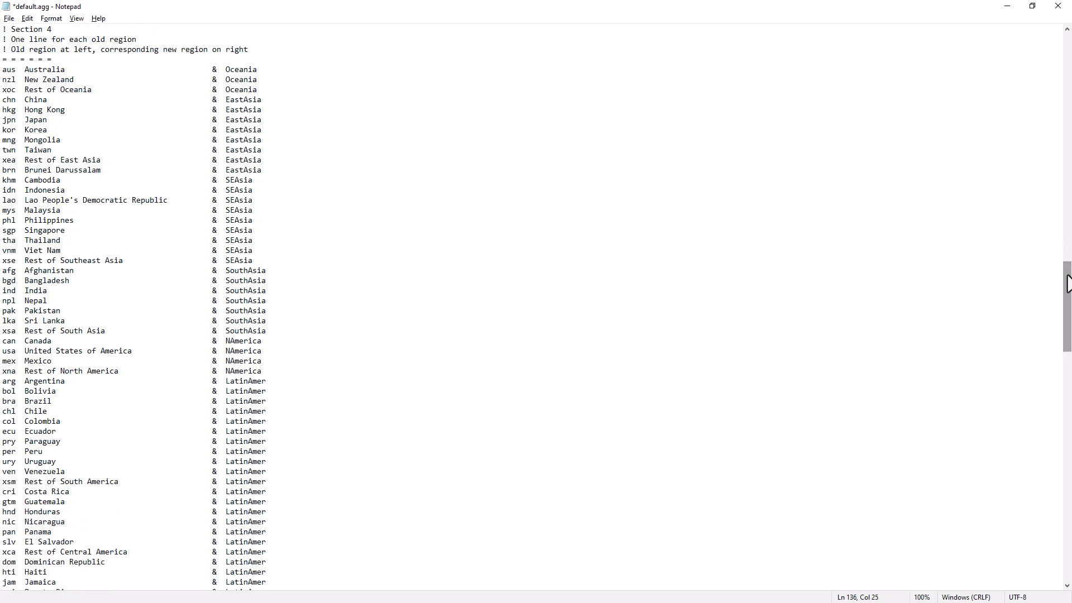
pyautogui.hotkey('ctrl', 'f')
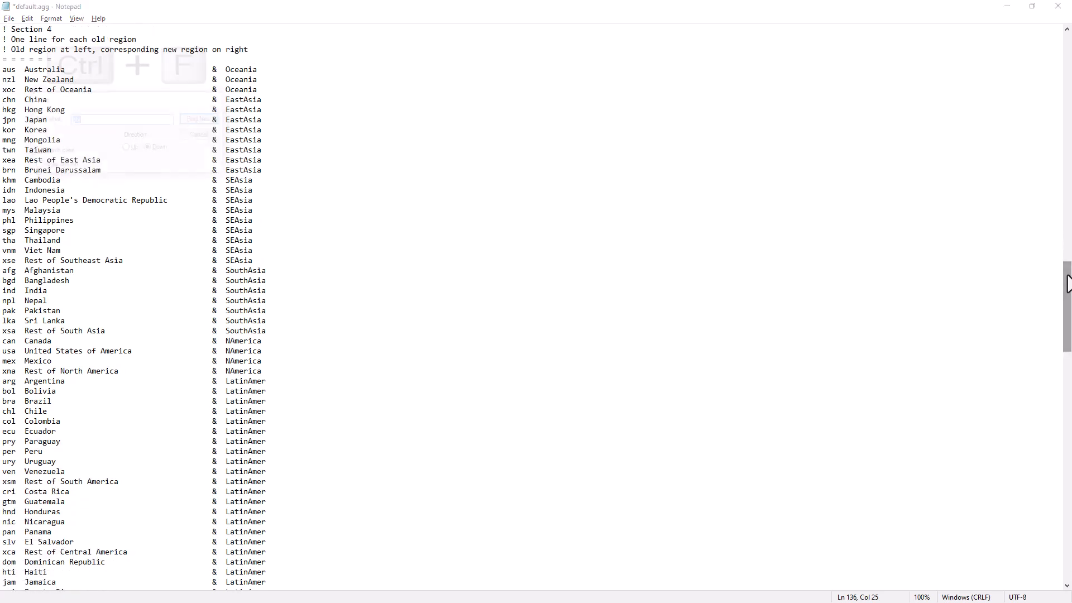
pyautogui.write('gbr')
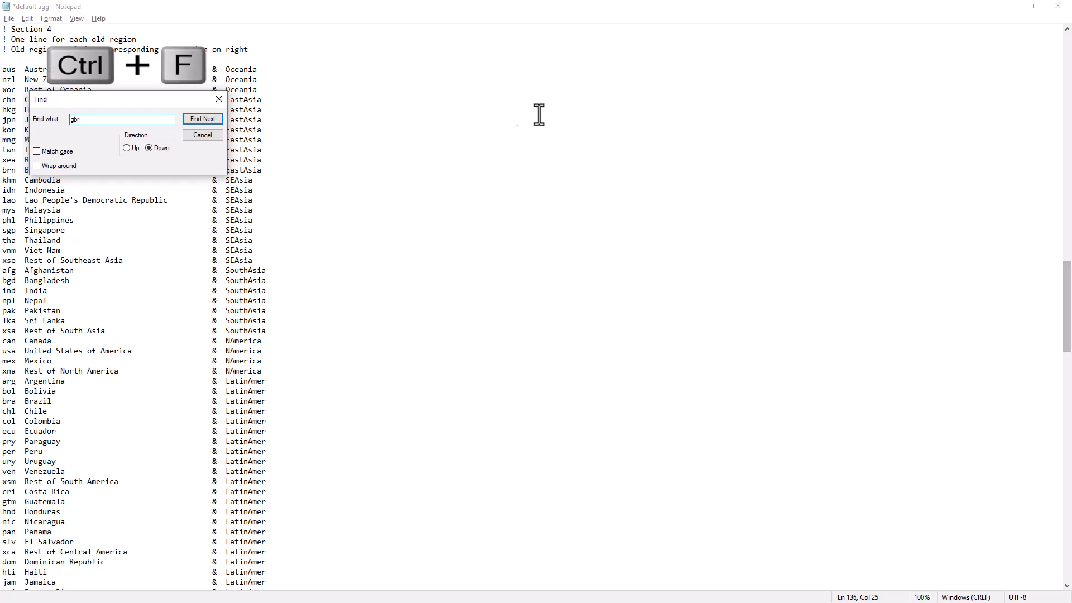
pyautogui.click(201, 119)
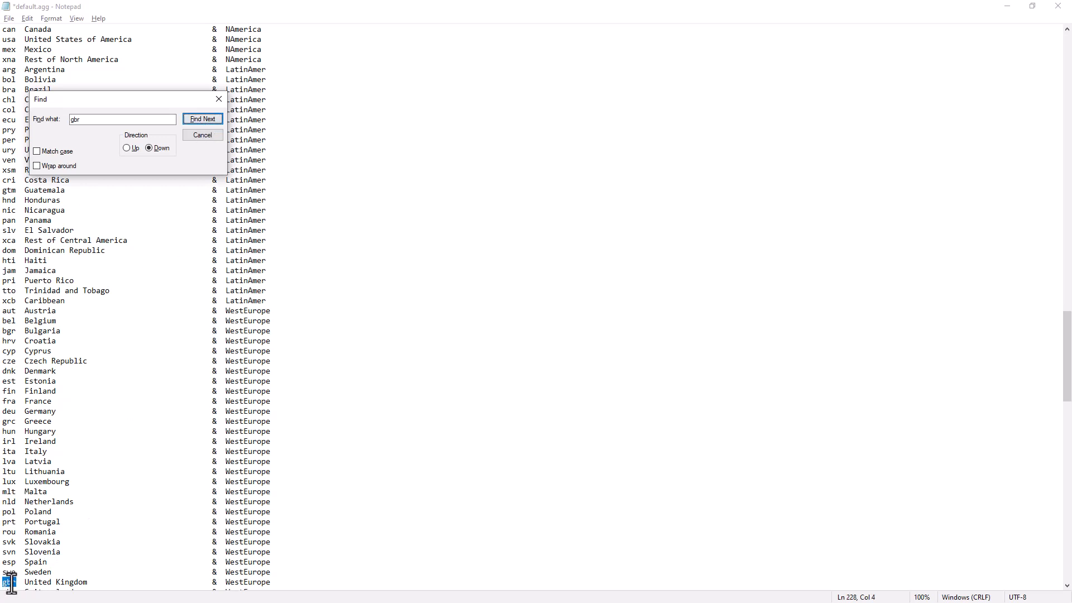
pyautogui.doubleClick(254, 585)
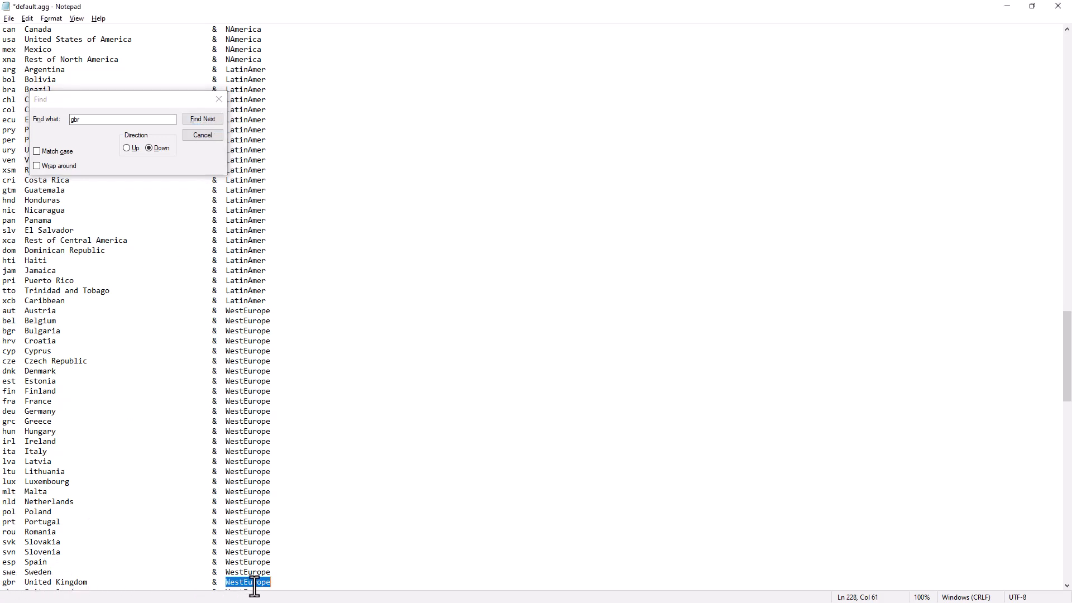
pyautogui.write('UK')
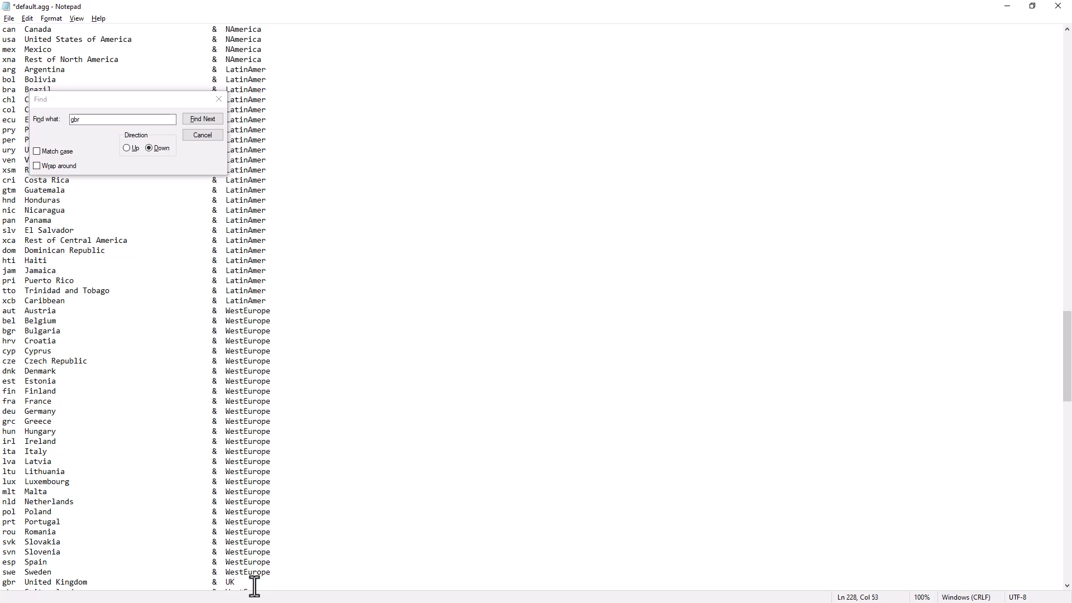
pyautogui.click(205, 137)
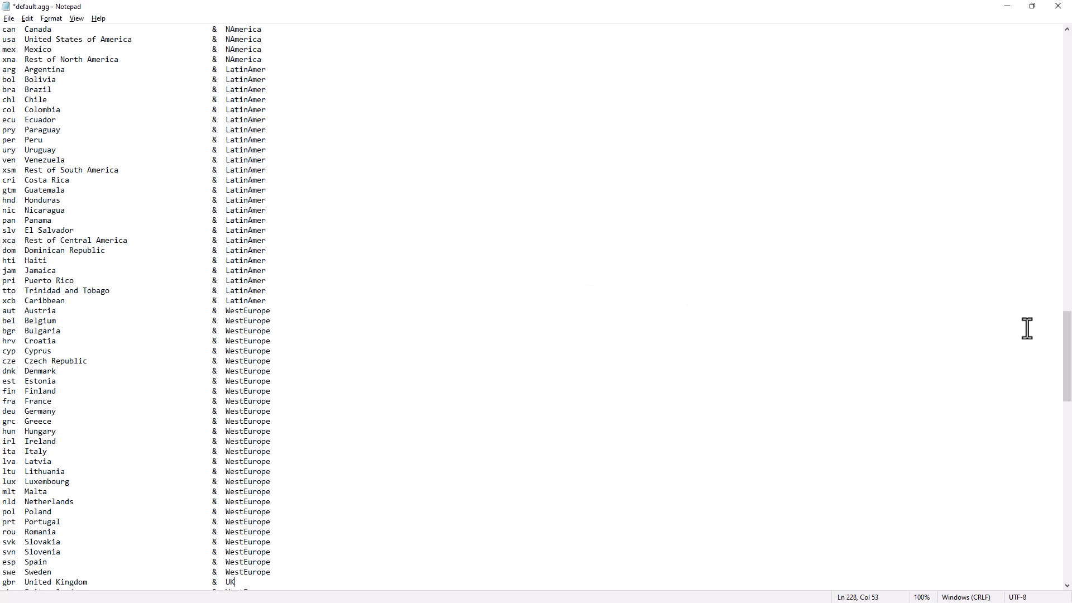
# Rename the factor UnSkLab to Labor in Section 5 and delete the SkLab line
pyautogui.moveTo(1066, 330); pyautogui.dragTo(1067, 522)
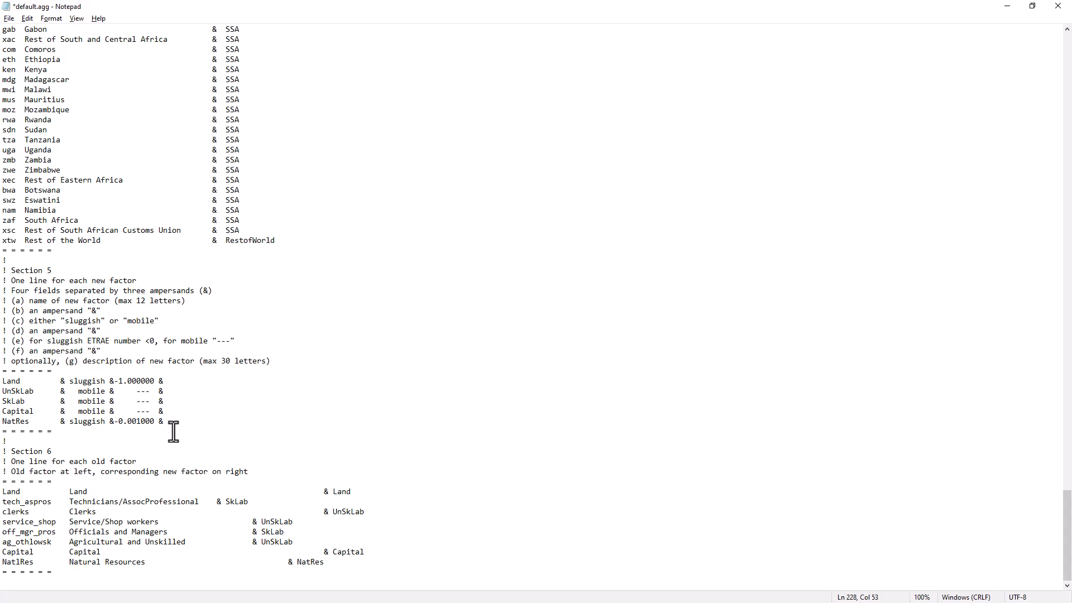
pyautogui.click(3, 391)
pyautogui.moveTo(2, 391); pyautogui.dragTo(34, 392)
pyautogui.write('Labor')
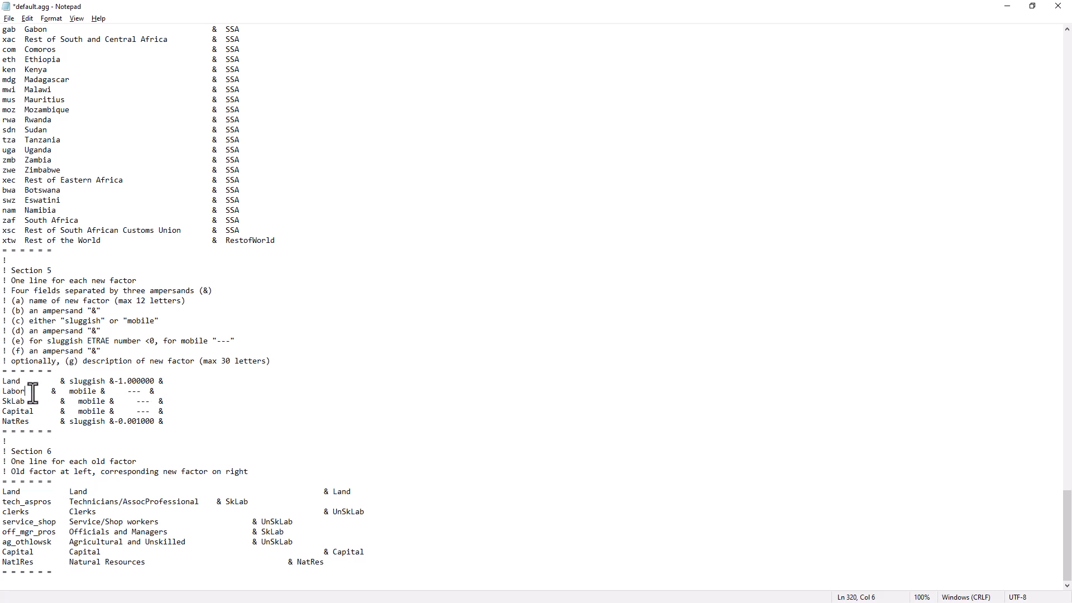
pyautogui.click(3, 402)
pyautogui.hotkey('shift', 'End')
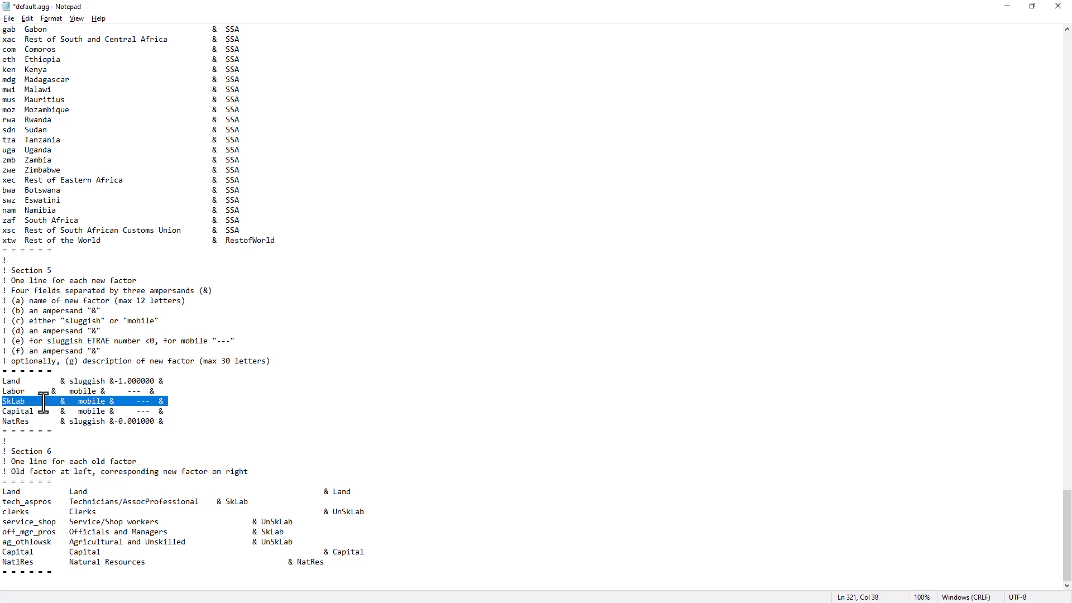
pyautogui.press('BackSpace')
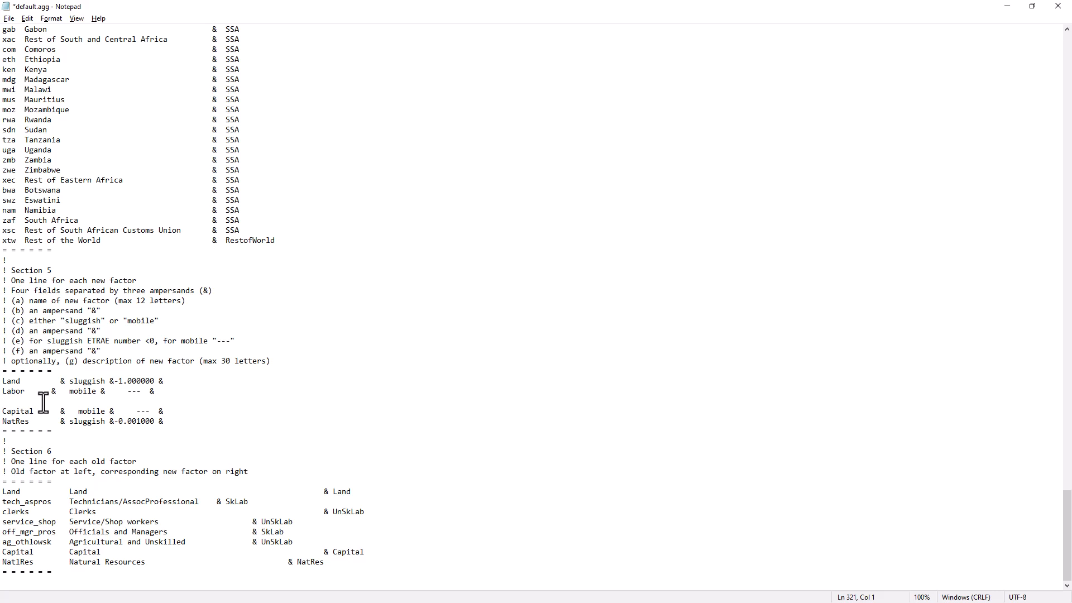
pyautogui.press('Delete')
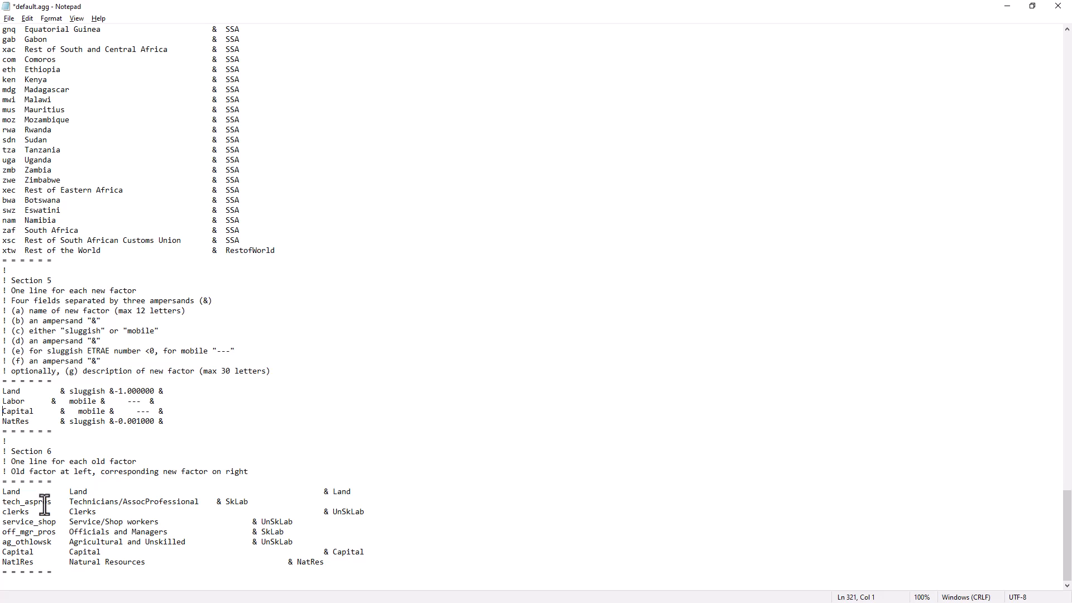
# Map the old factors tech_aspros, clerks, service_shop, off_mgr_pros and ag_othlowsk to Labor in Section 6
pyautogui.click(238, 502)
pyautogui.doubleClick(238, 503)
pyautogui.write('Labor')
pyautogui.doubleClick(238, 502)
pyautogui.doubleClick(343, 513)
pyautogui.hotkey('ctrl', 'v')
pyautogui.doubleClick(272, 521)
pyautogui.hotkey('ctrl', 'v')
pyautogui.doubleClick(271, 531)
pyautogui.hotkey('ctrl', 'v')
pyautogui.click(274, 544)
pyautogui.doubleClick(273, 544)
pyautogui.hotkey('ctrl', 'v')
pyautogui.click(283, 545)
# Save the edited aggregation scheme as MyNewAgg.agg in the C:\GTPAg2\AggStore folder
pyautogui.click(14, 23)
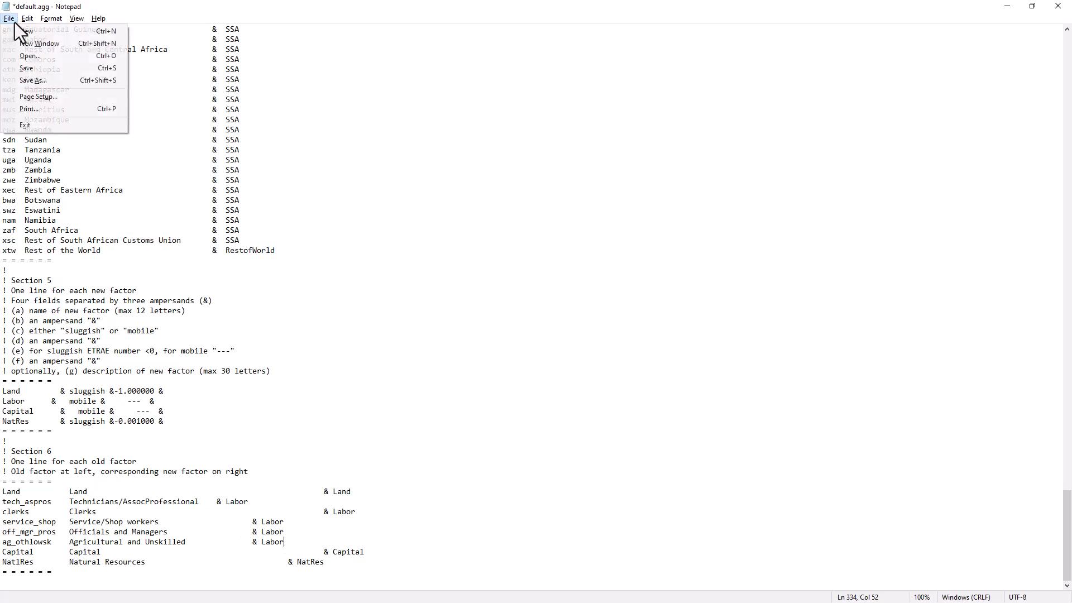
pyautogui.click(8, 79)
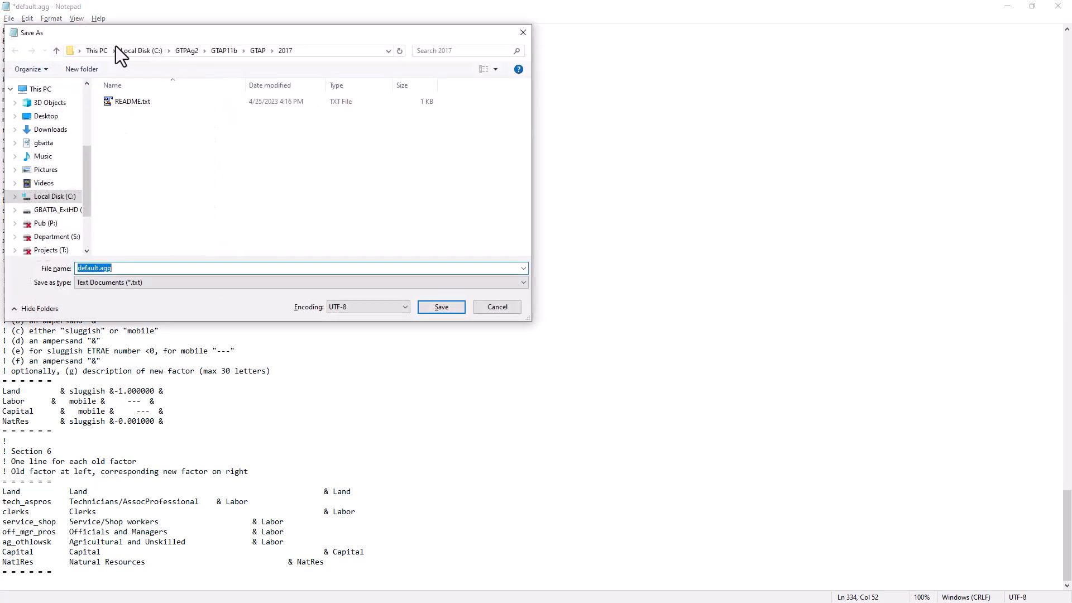
pyautogui.click(184, 51)
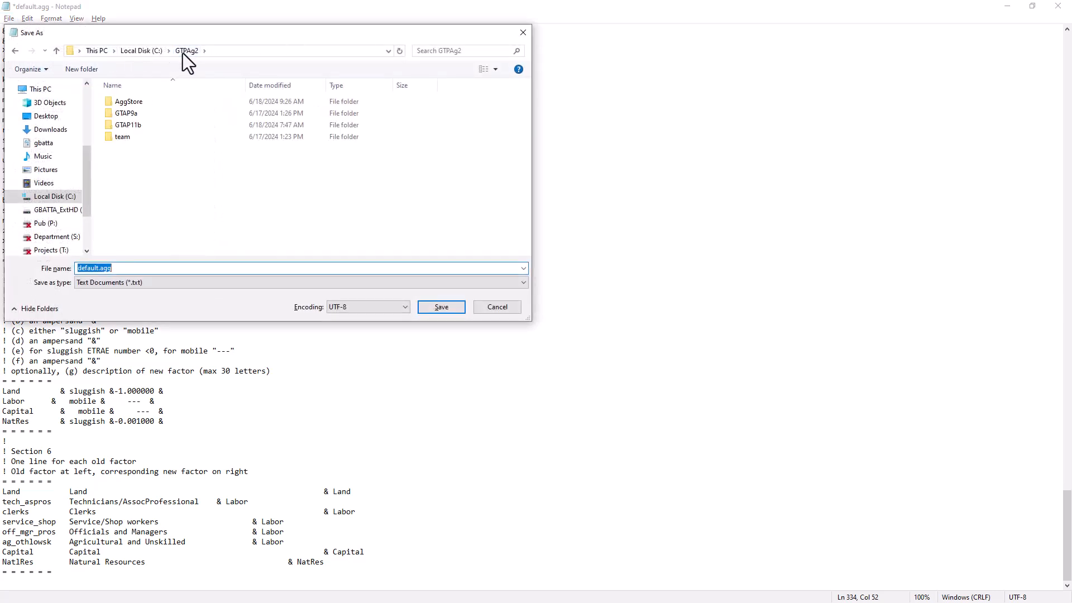
pyautogui.doubleClick(139, 100)
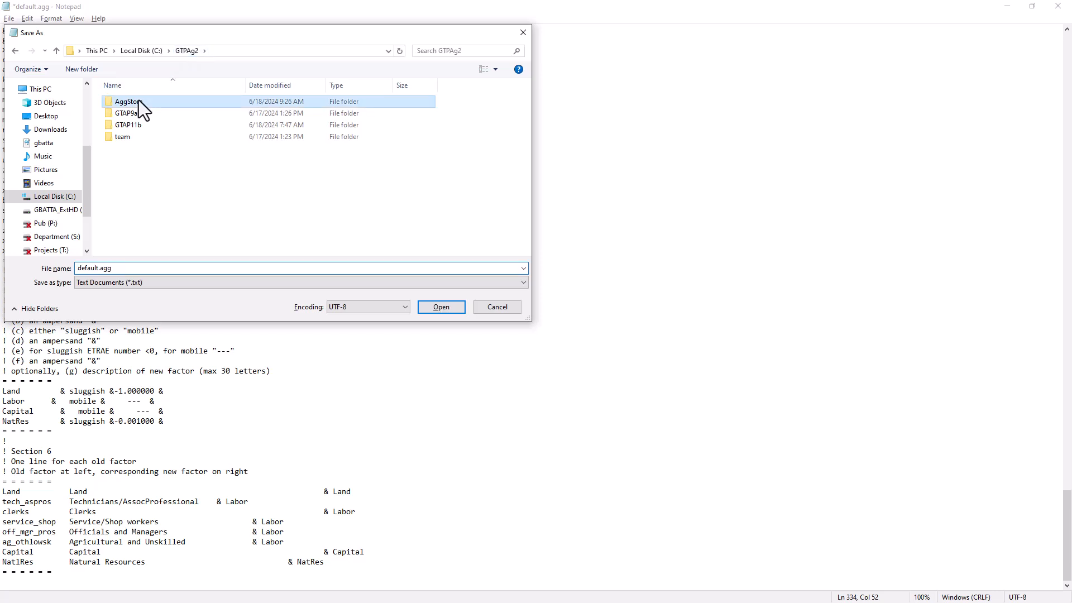
pyautogui.doubleClick(92, 266)
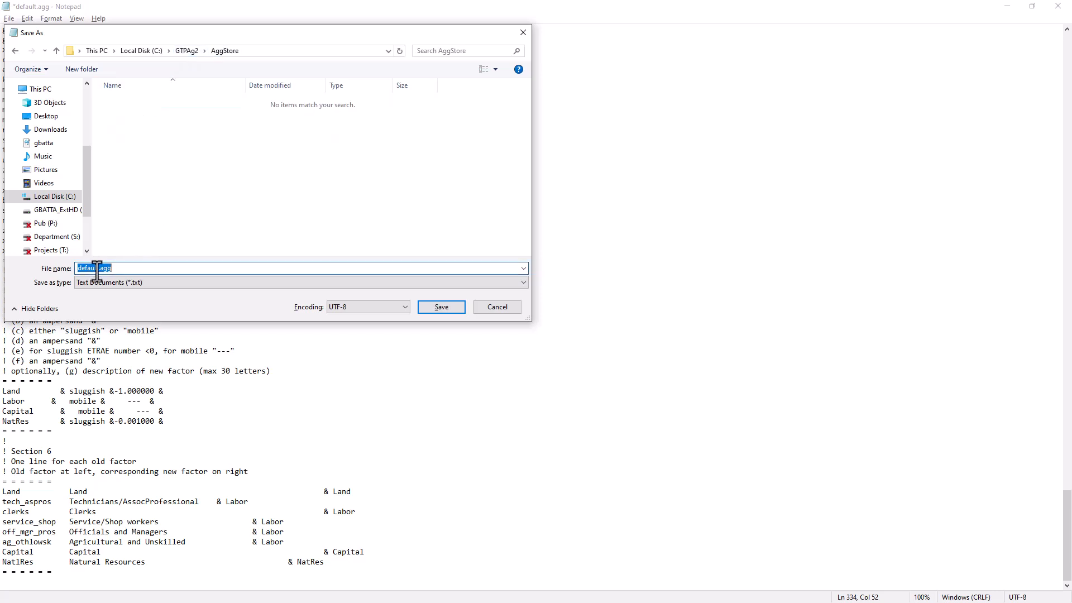
pyautogui.write('MyNew')
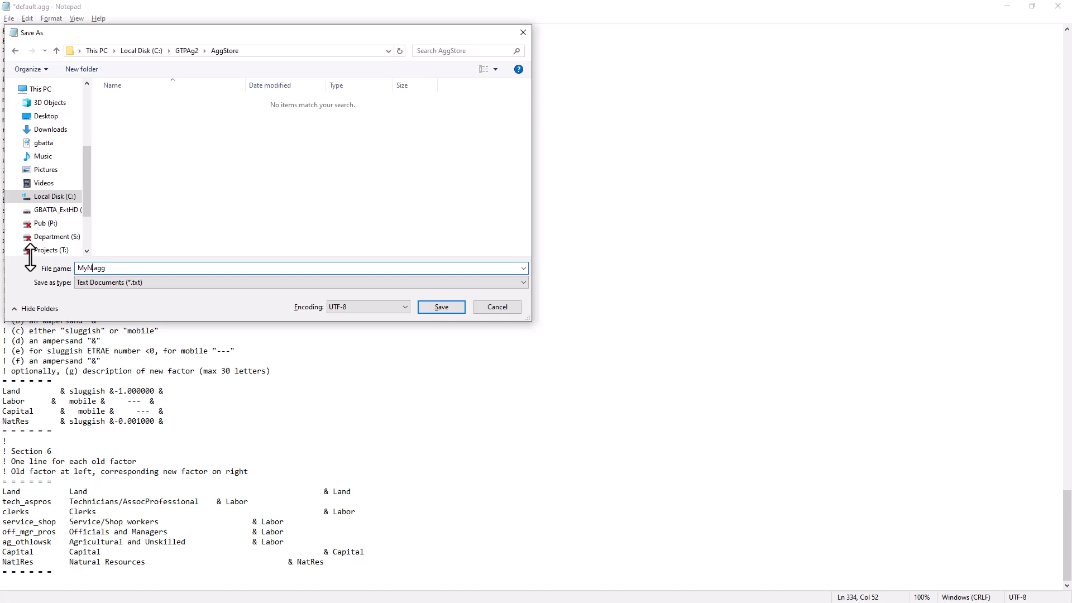
pyautogui.write('Agg')
pyautogui.click(426, 308)
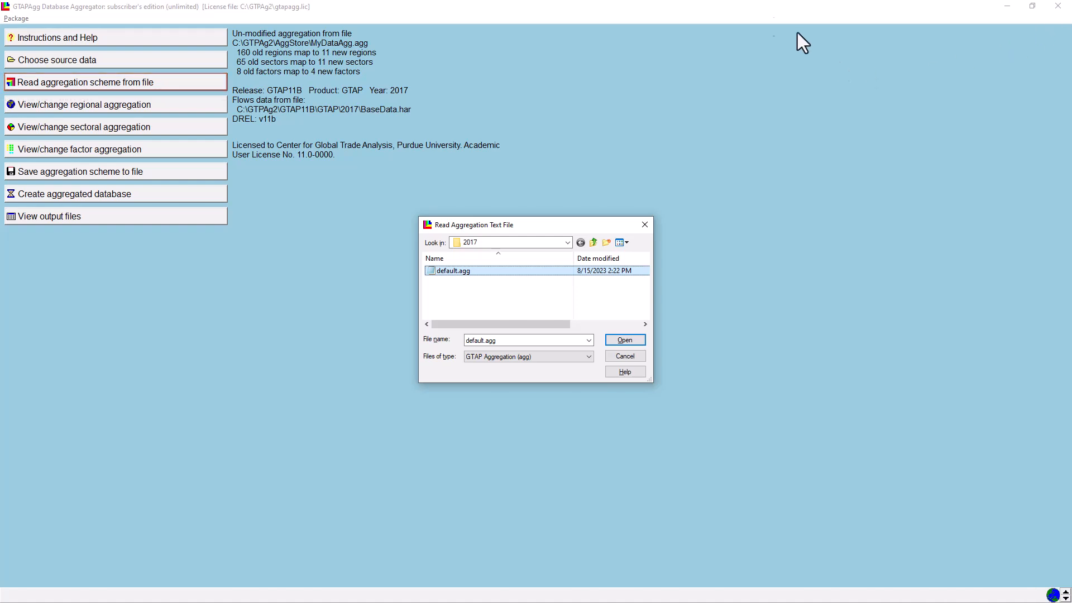
# In GTAPAgg, read the aggregation scheme MyNewAgg.agg from the GTPAg2\AggStore folder
pyautogui.click(567, 242)
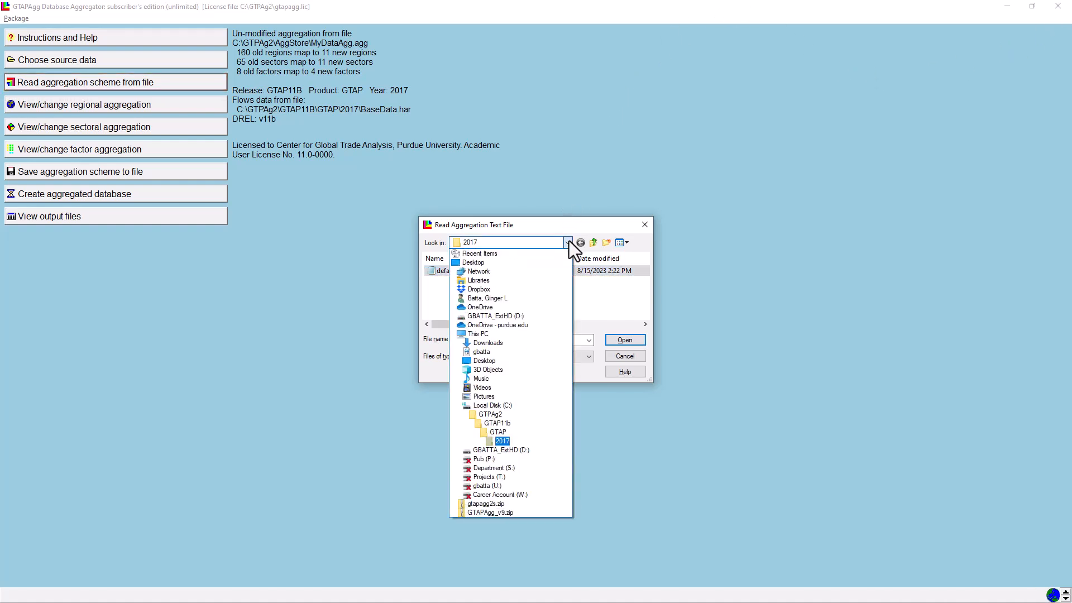
pyautogui.click(539, 414)
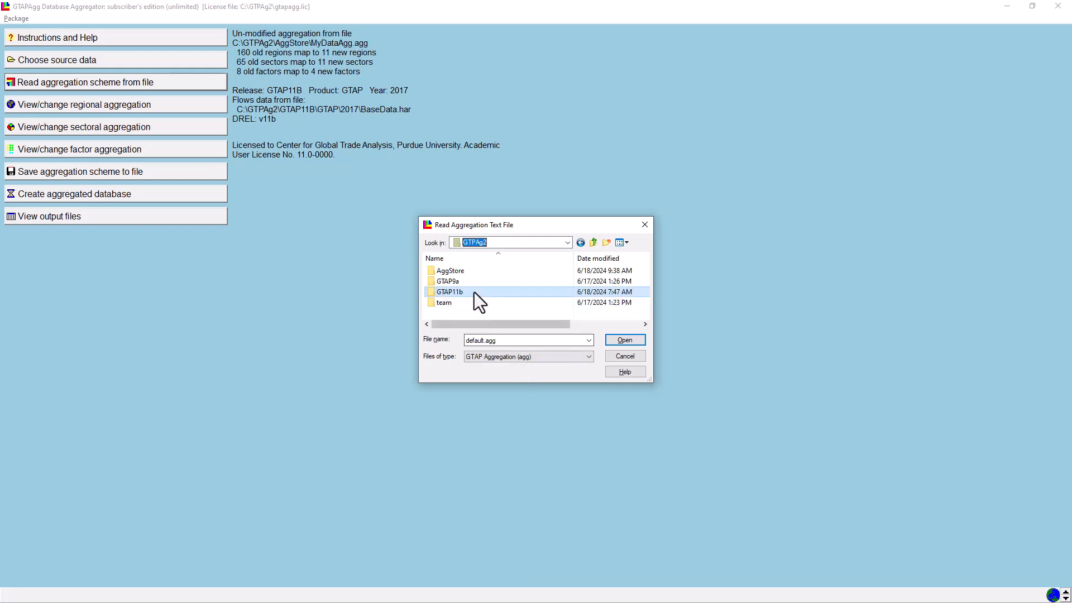
pyautogui.doubleClick(467, 273)
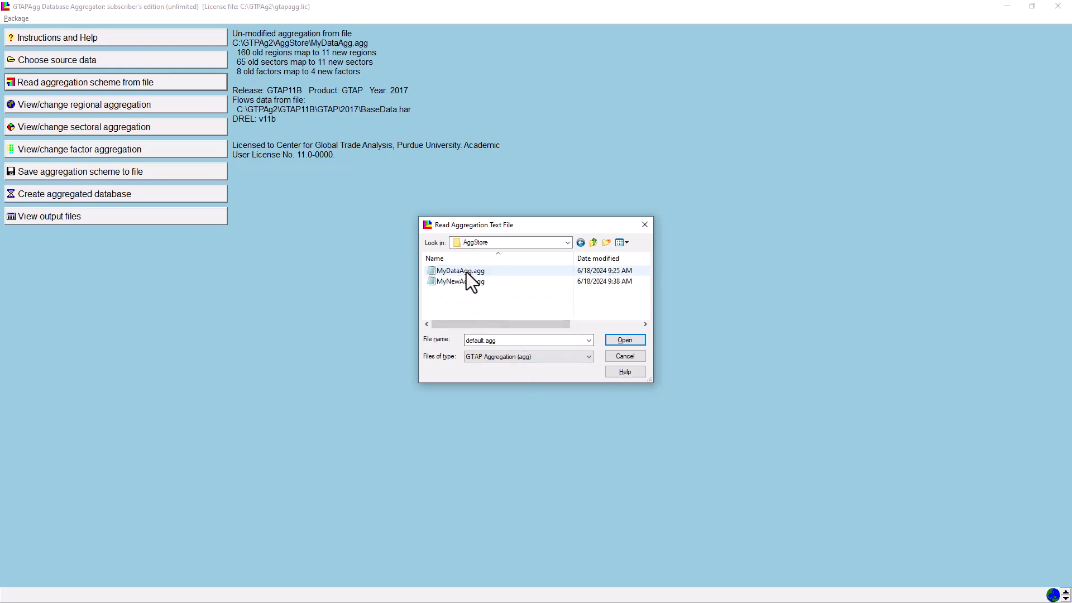
pyautogui.click(494, 282)
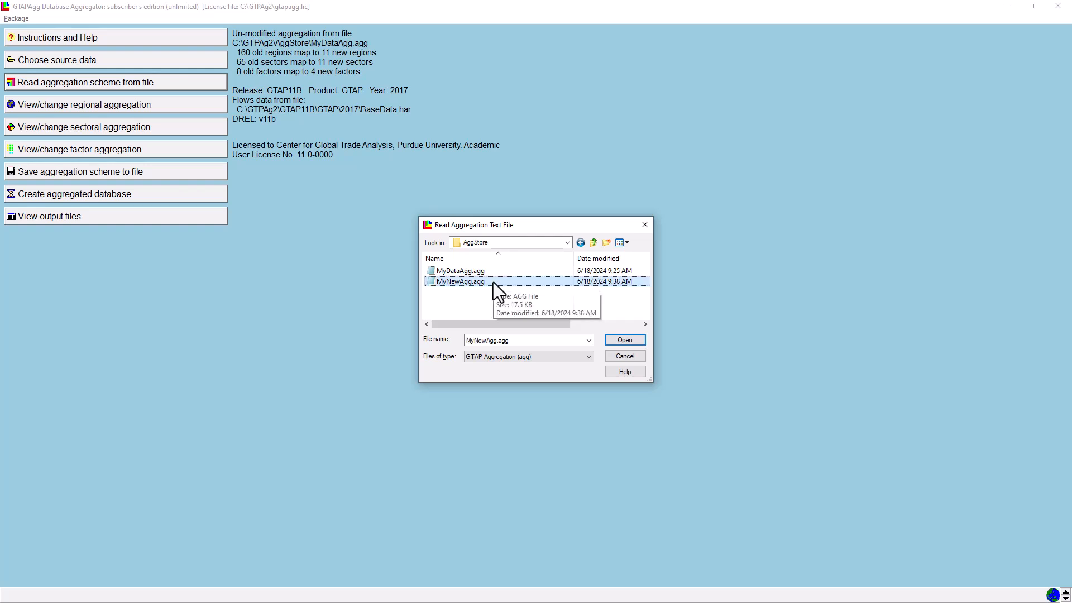
pyautogui.click(636, 340)
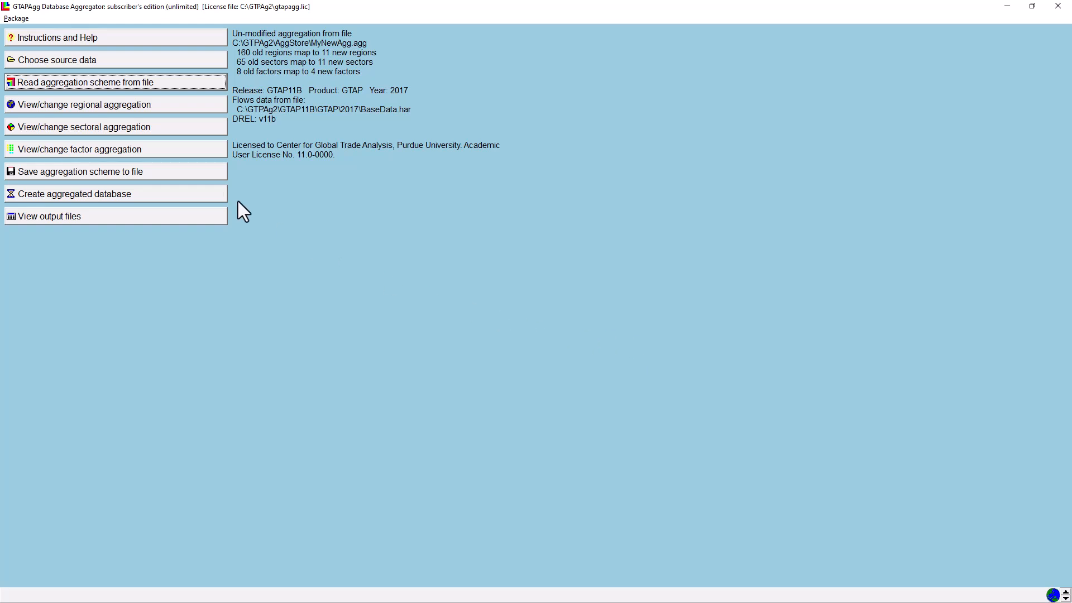
# Check the new region mapped to gbr in the regional aggregation, then close it without making changes
pyautogui.click(173, 107)
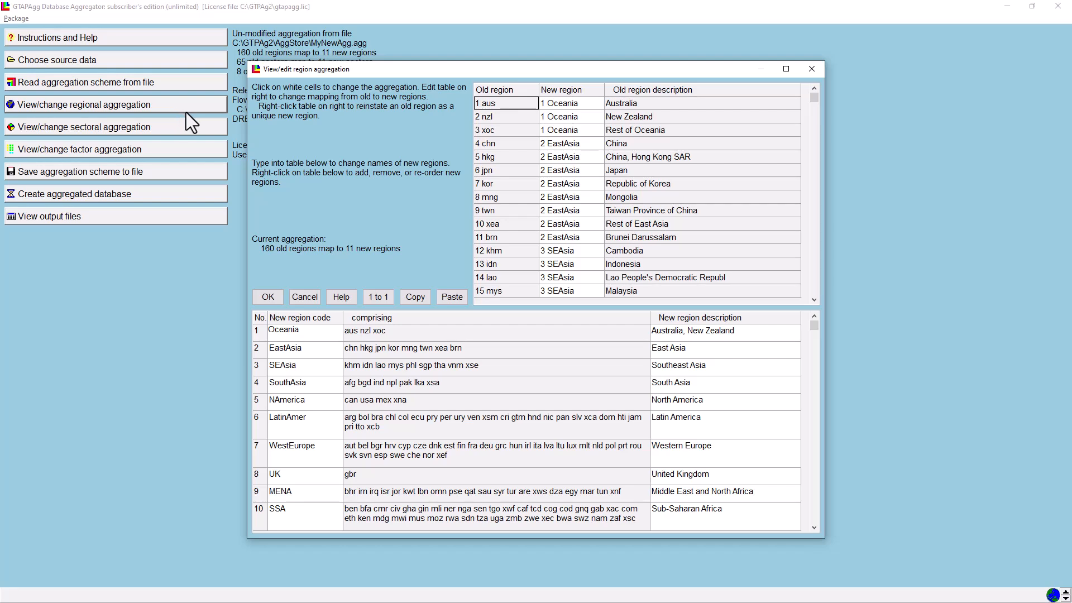
pyautogui.moveTo(814, 149); pyautogui.dragTo(822, 213)
pyautogui.click(814, 89)
pyautogui.click(815, 89)
pyautogui.click(814, 89)
pyautogui.click(814, 89)
pyautogui.click(815, 89)
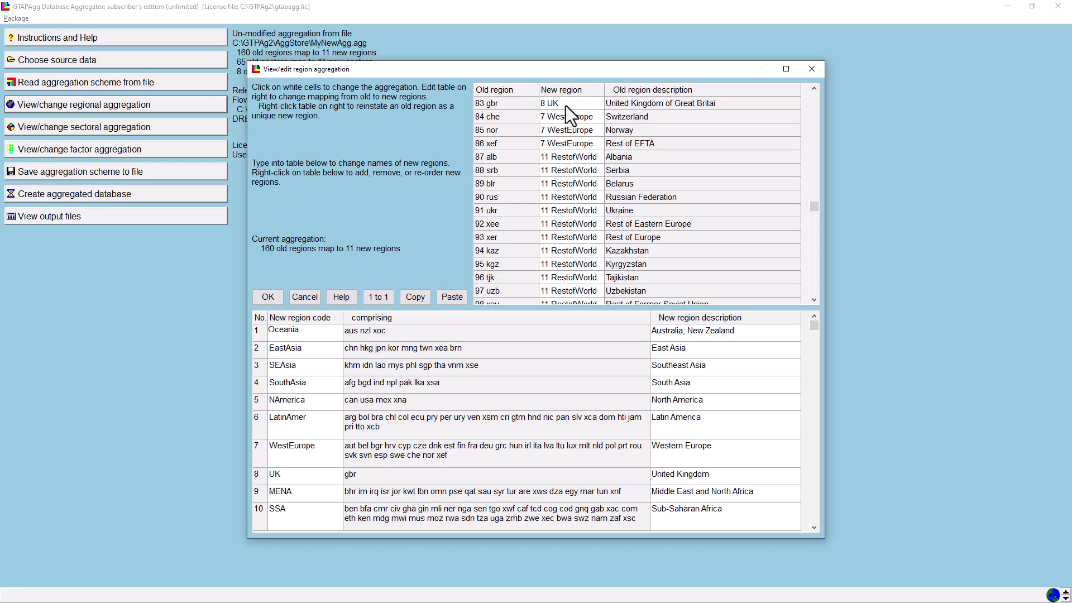
pyautogui.click(300, 299)
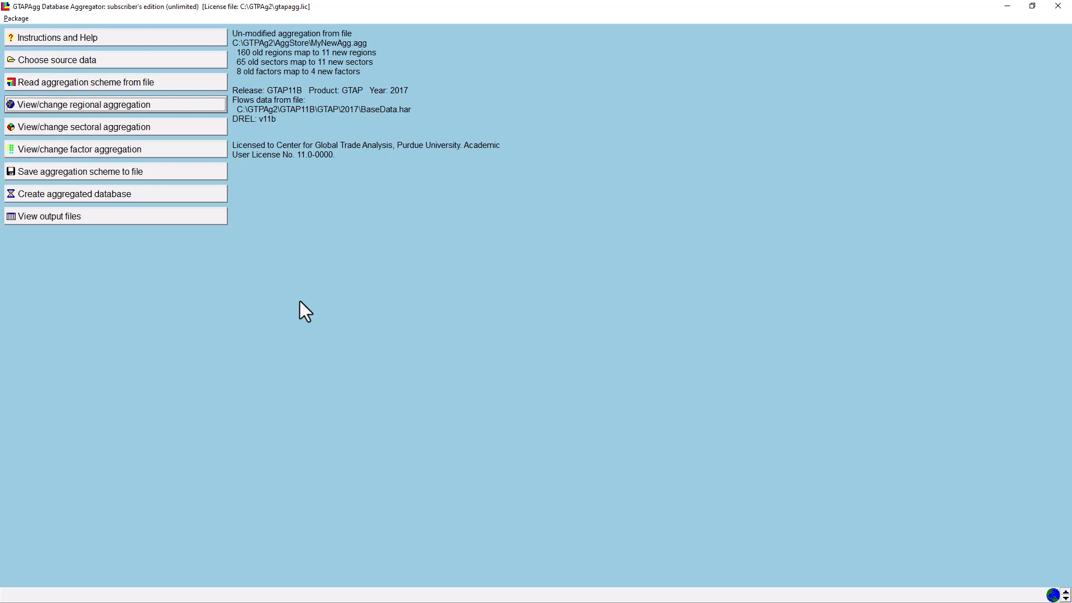
# Check the new sector mapped to coa, oil and gas in the sectoral aggregation, then close it without making changes
pyautogui.click(159, 126)
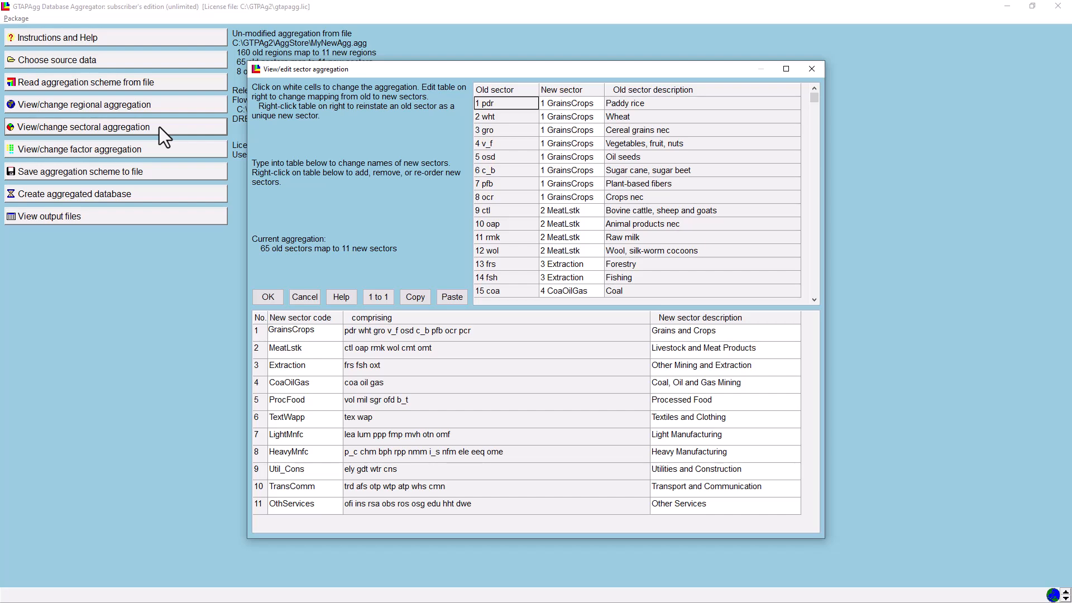
pyautogui.click(815, 299)
pyautogui.click(814, 300)
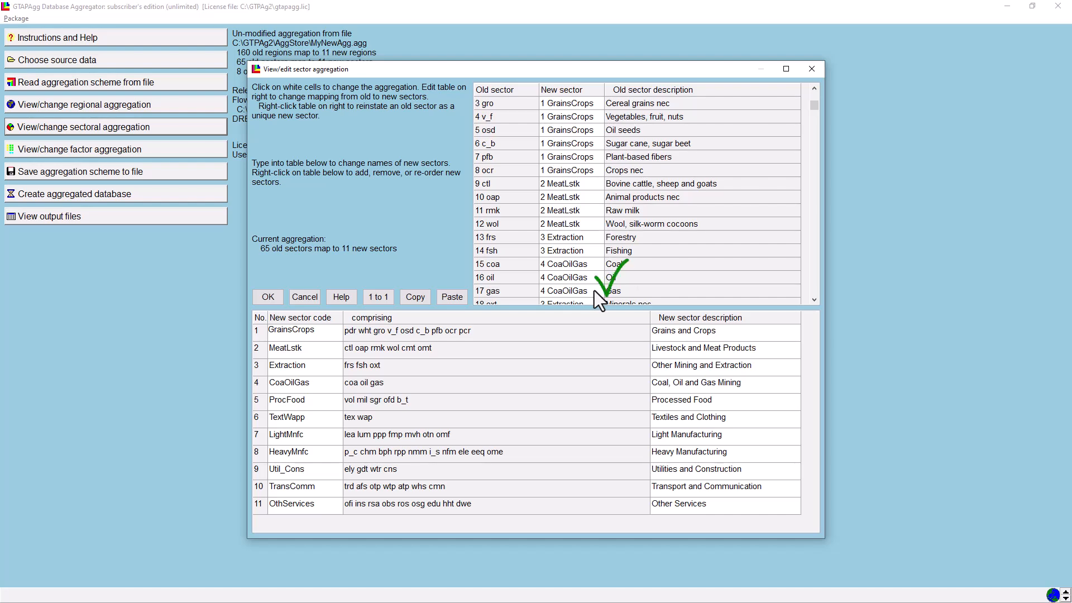
pyautogui.click(309, 302)
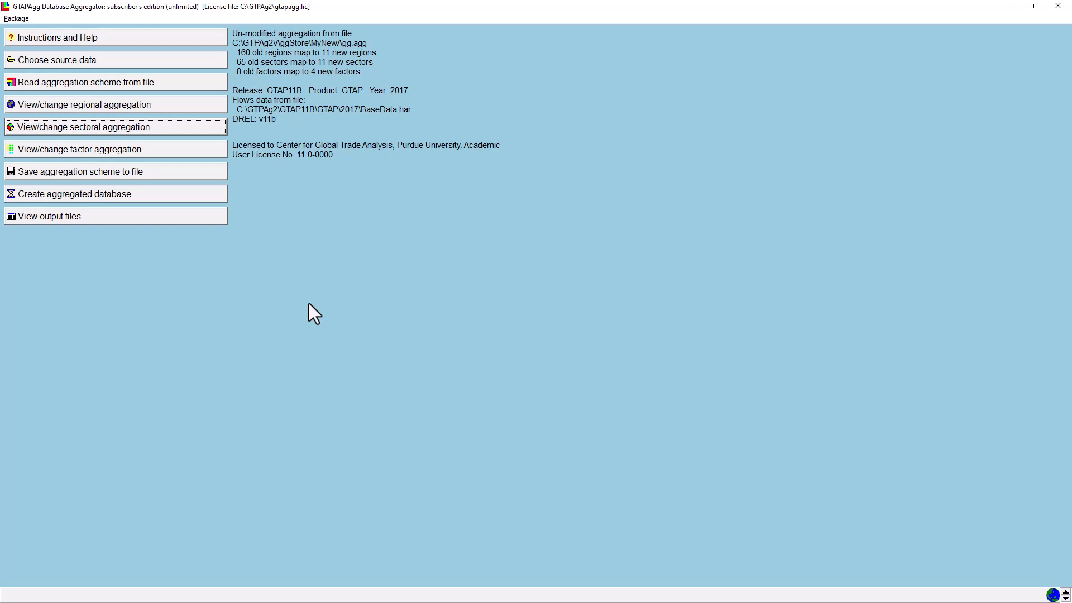
# Check how the old factors map to the new factors in the factor aggregation, then close it without making changes
pyautogui.click(163, 151)
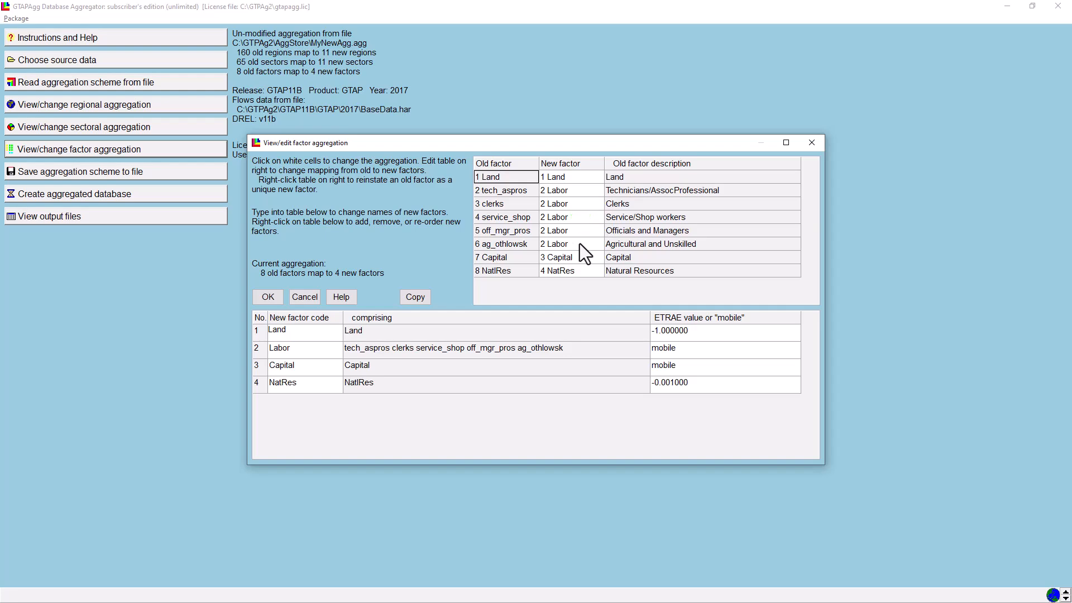
pyautogui.click(304, 298)
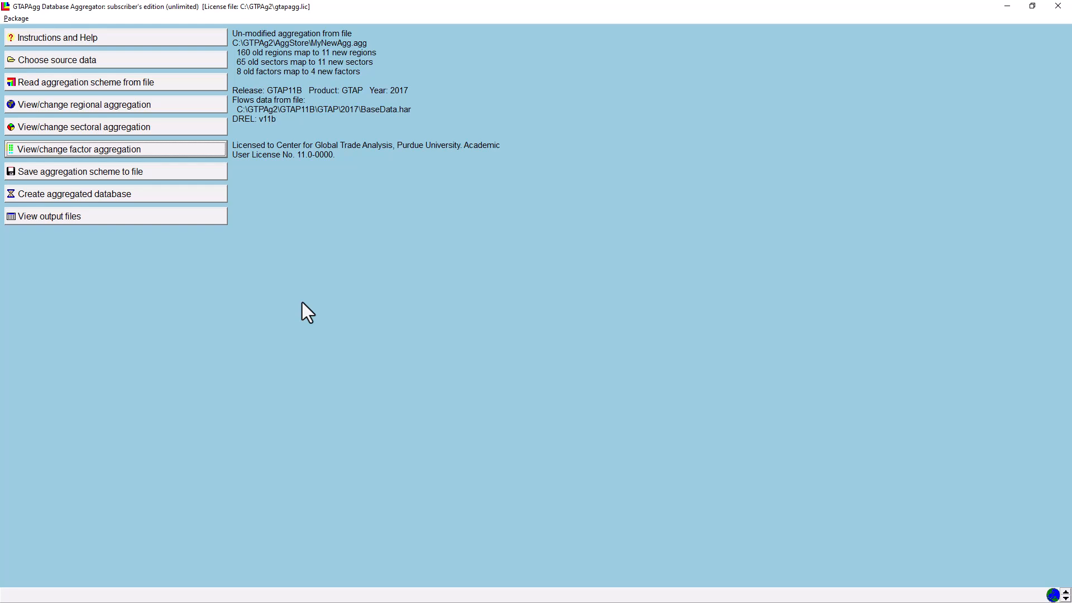
# Open MyNewAgg.agg from the AggStore folder in Notepad for editing and maximize the window
pyautogui.click(179, 84)
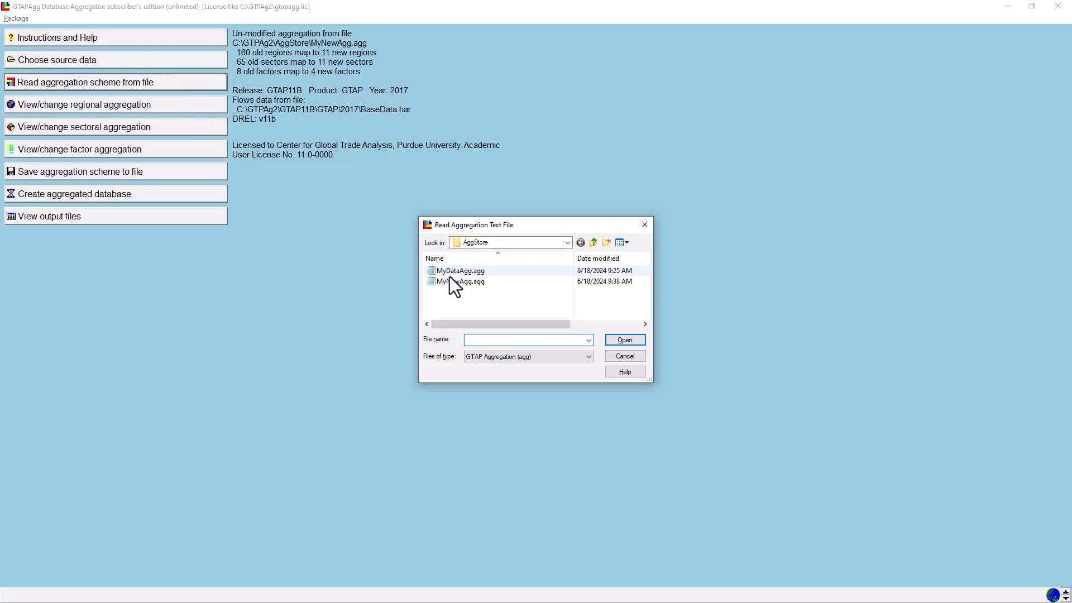
pyautogui.rightClick(491, 283)
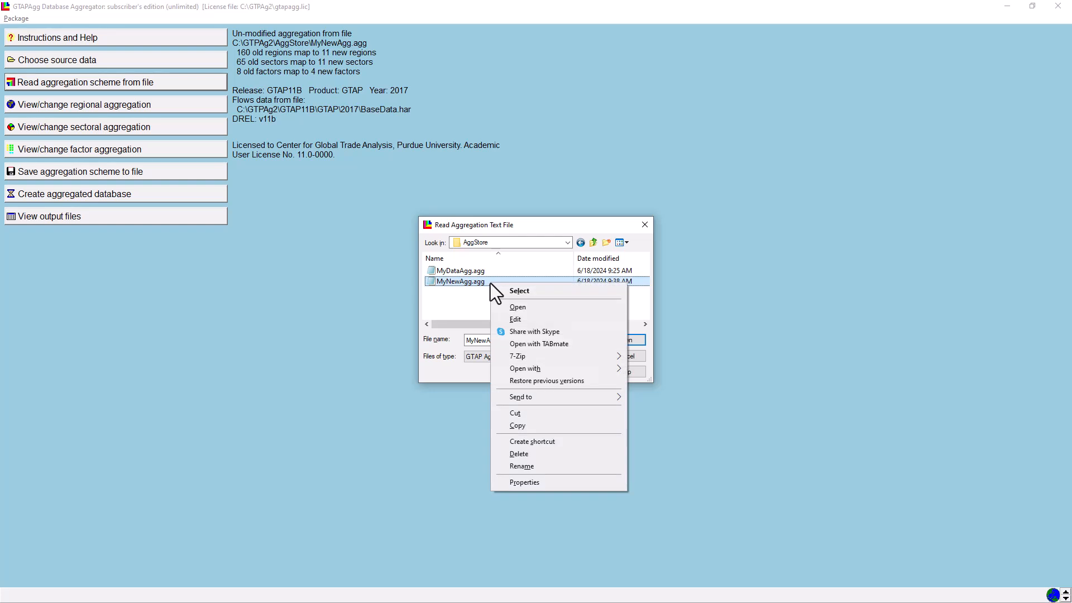
pyautogui.moveTo(532, 371)
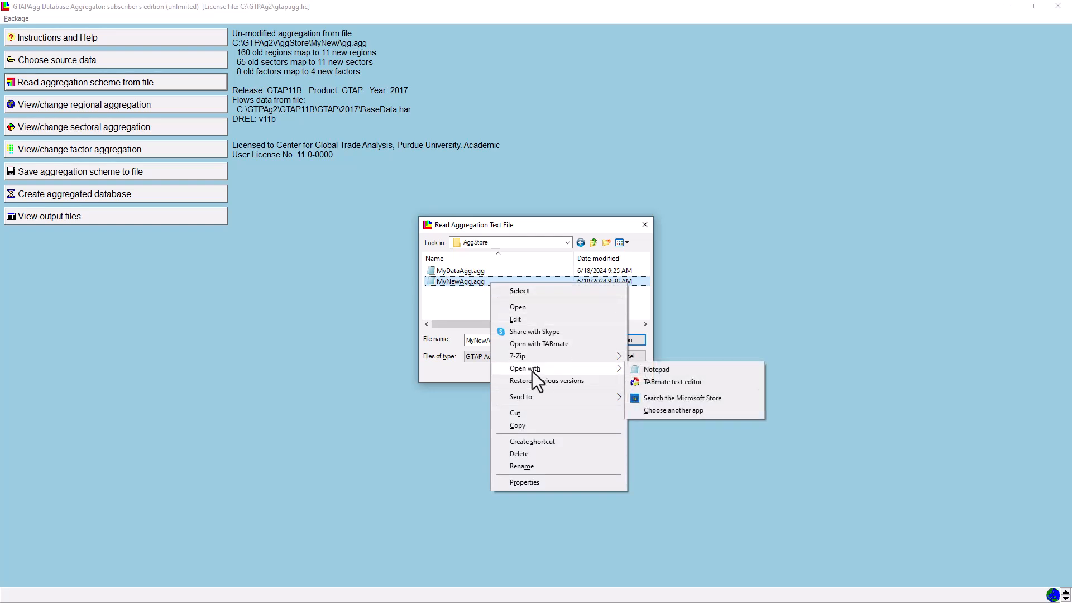
pyautogui.click(679, 370)
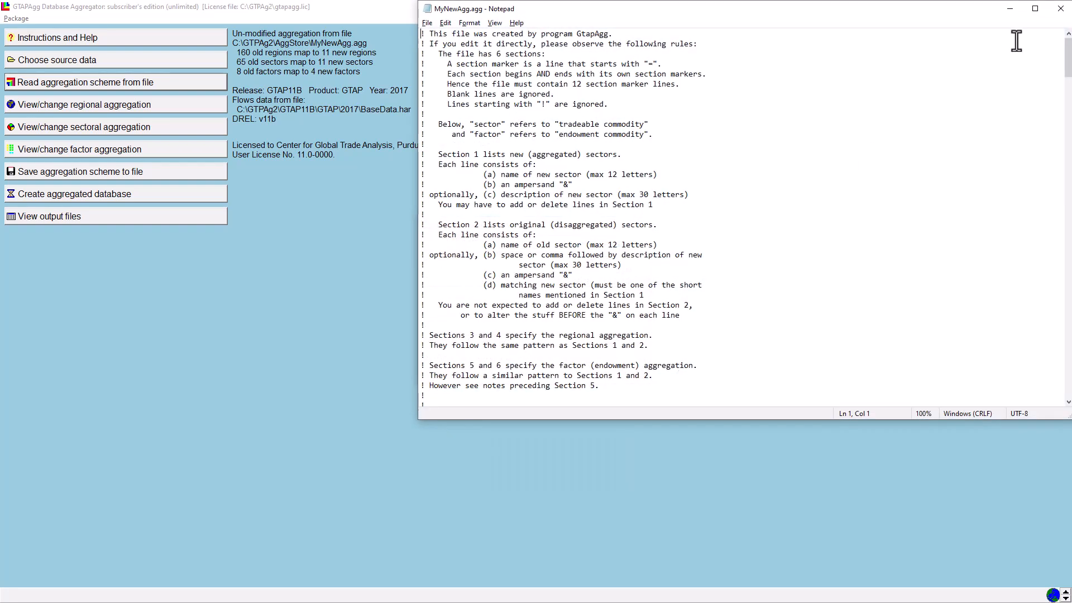
pyautogui.click(1036, 11)
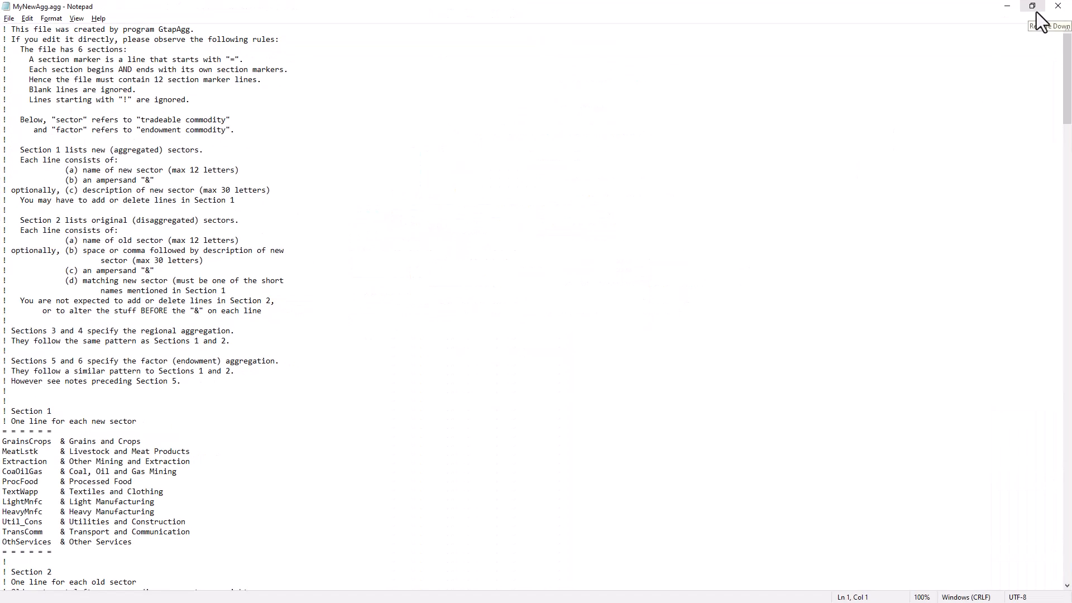
# Delete the new sector name CoaOilGas from the gas line in Section 2, then save and close the file
pyautogui.moveTo(1067, 56); pyautogui.dragTo(1070, 139)
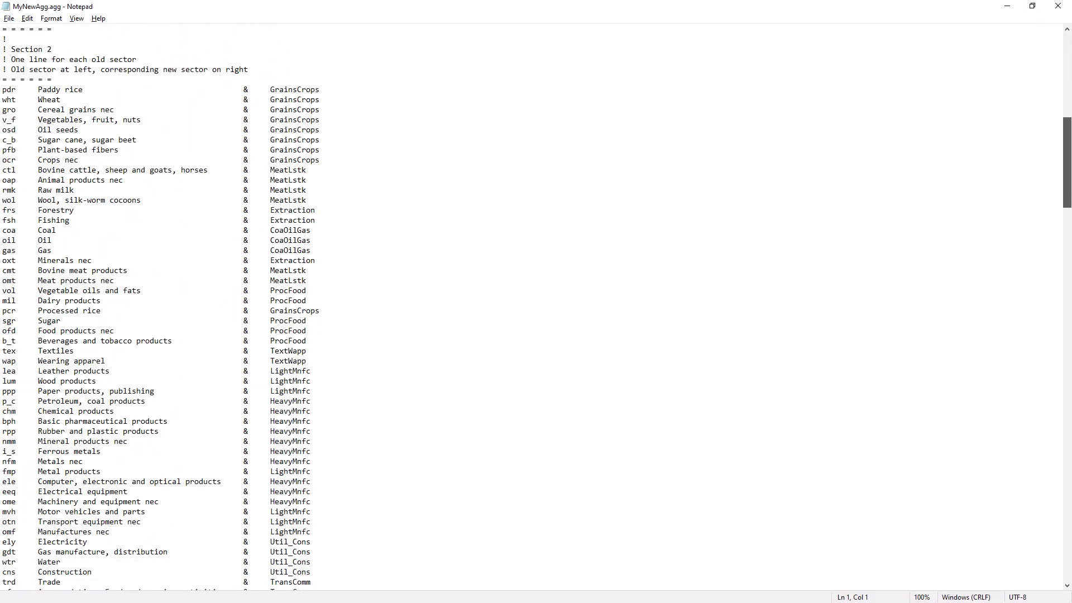
pyautogui.moveTo(3, 250); pyautogui.dragTo(311, 252)
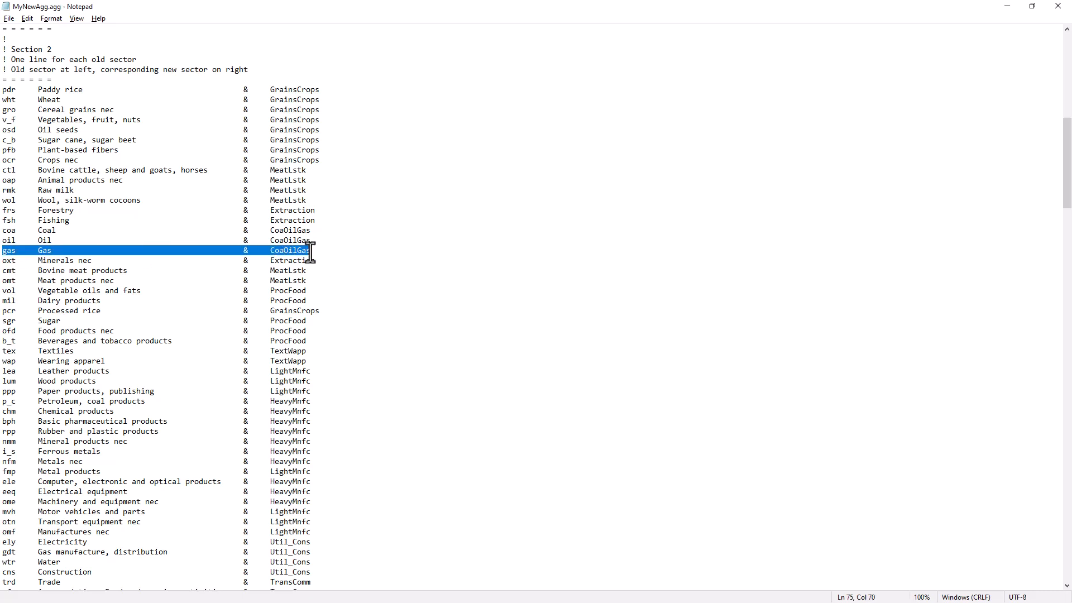
pyautogui.doubleClick(298, 252)
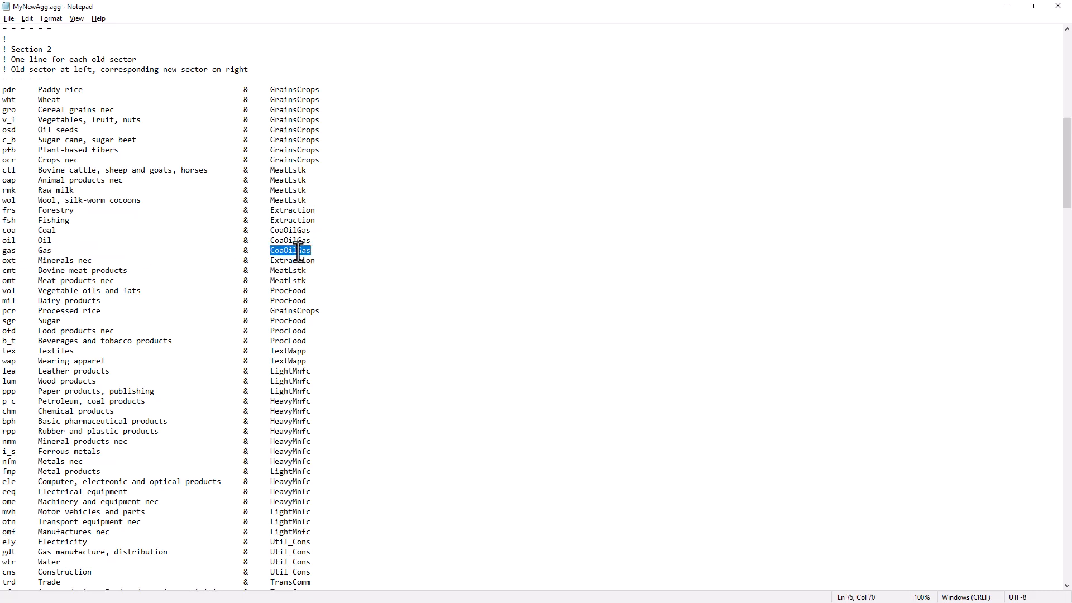
pyautogui.press('BackSpace')
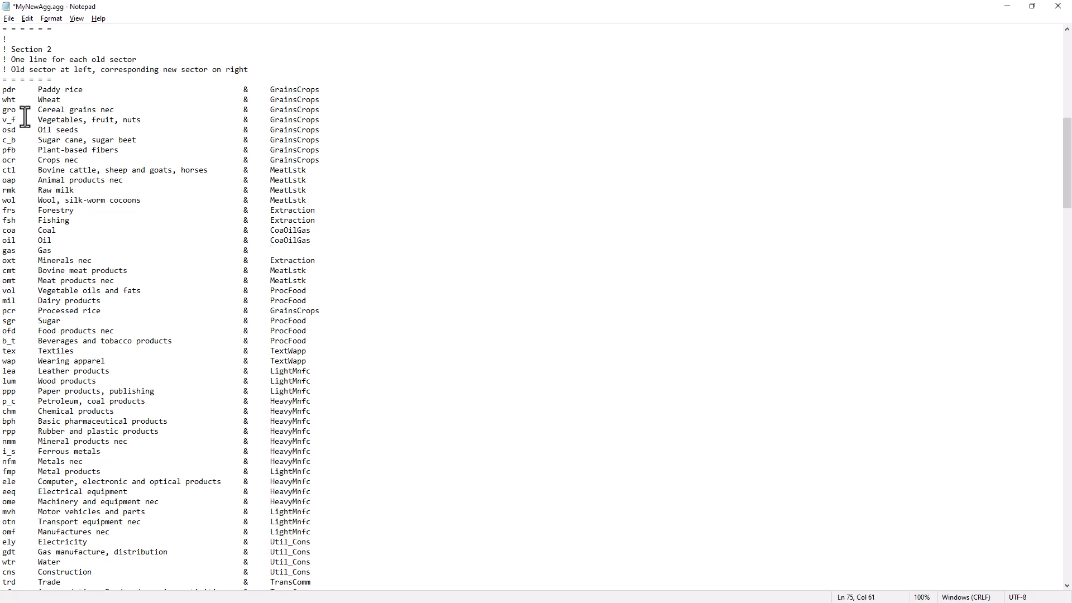
pyautogui.click(9, 18)
pyautogui.click(16, 68)
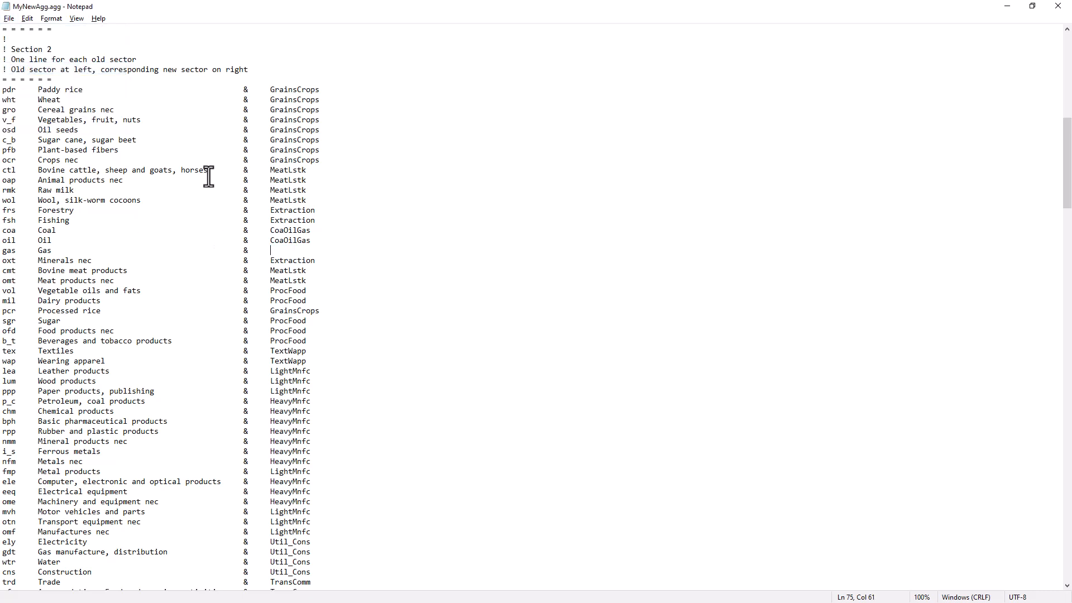
pyautogui.click(1058, 7)
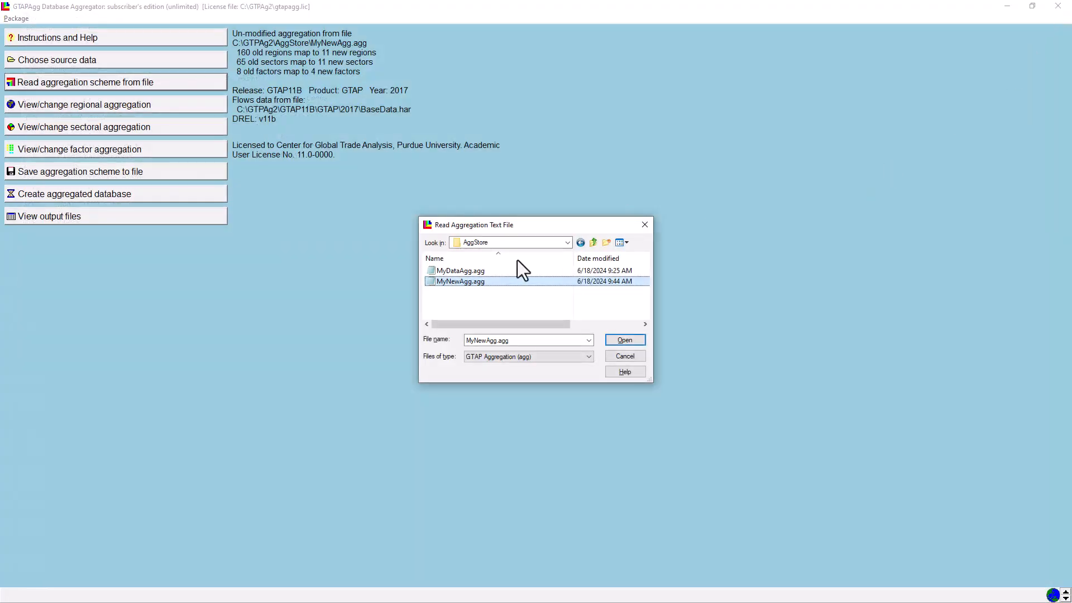
# Try to read the edited aggregation scheme MyNewAgg.agg in GTAPAgg and dismiss the resulting message
pyautogui.click(494, 282)
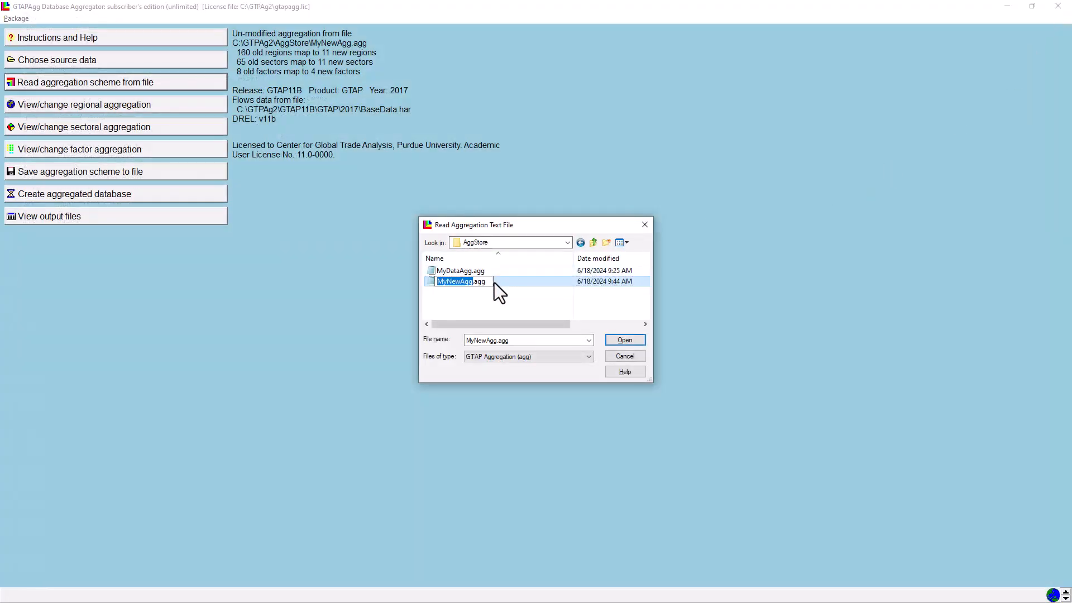
pyautogui.click(634, 340)
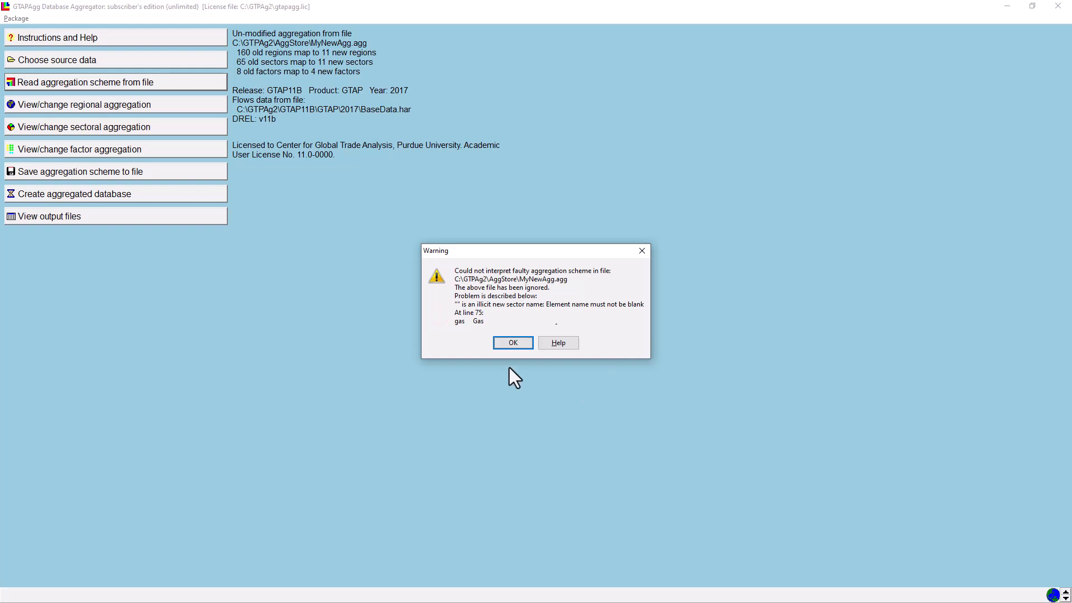
pyautogui.click(512, 345)
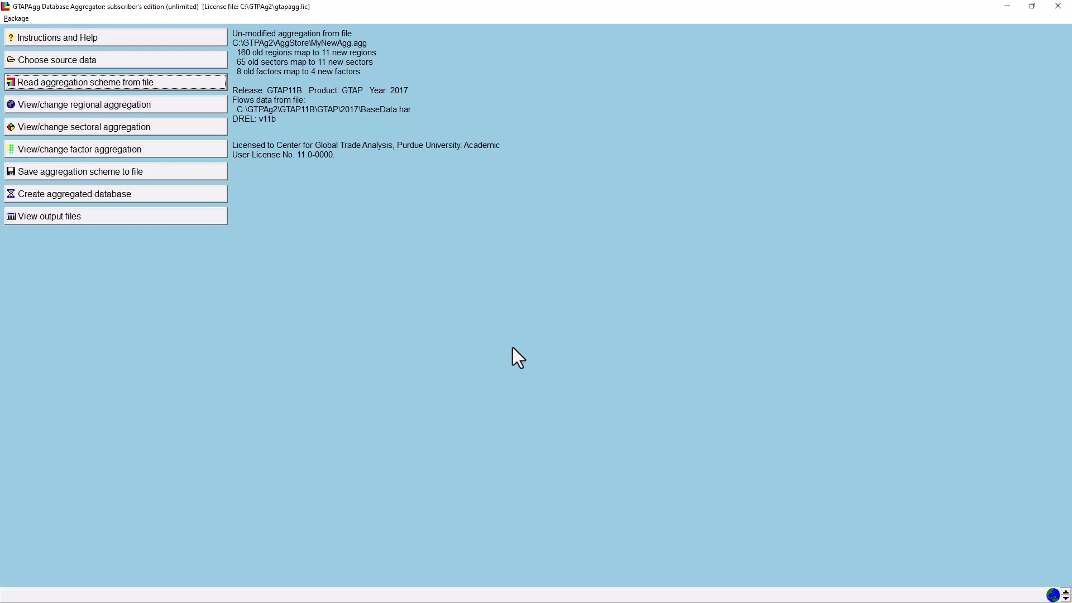
# Open MyNewAgg.agg from the AggStore folder in the TABmate text editor and maximize the window
pyautogui.click(169, 82)
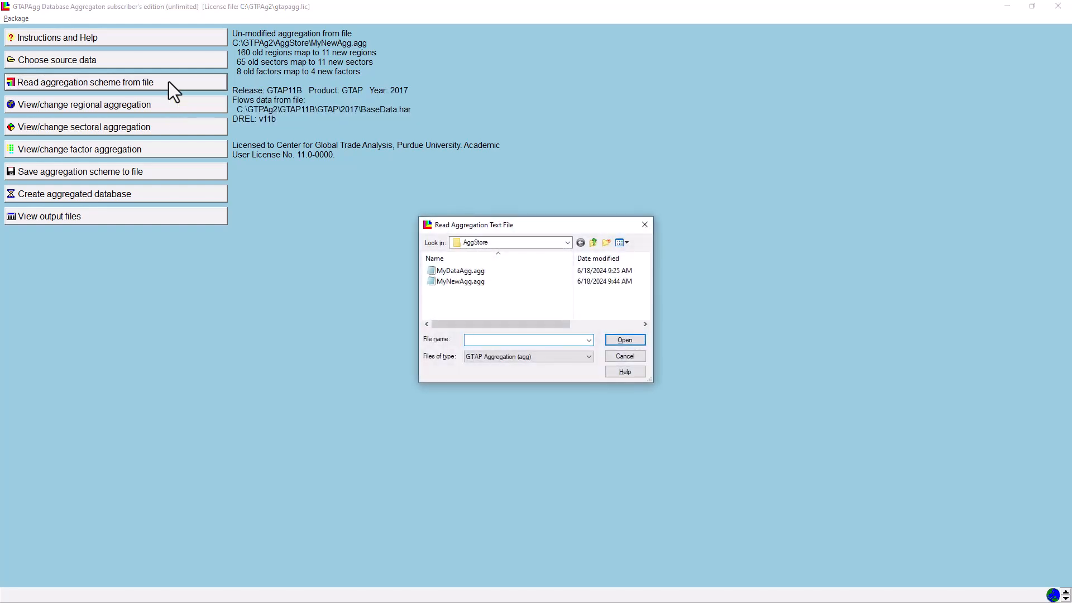
pyautogui.click(483, 283)
pyautogui.rightClick(483, 283)
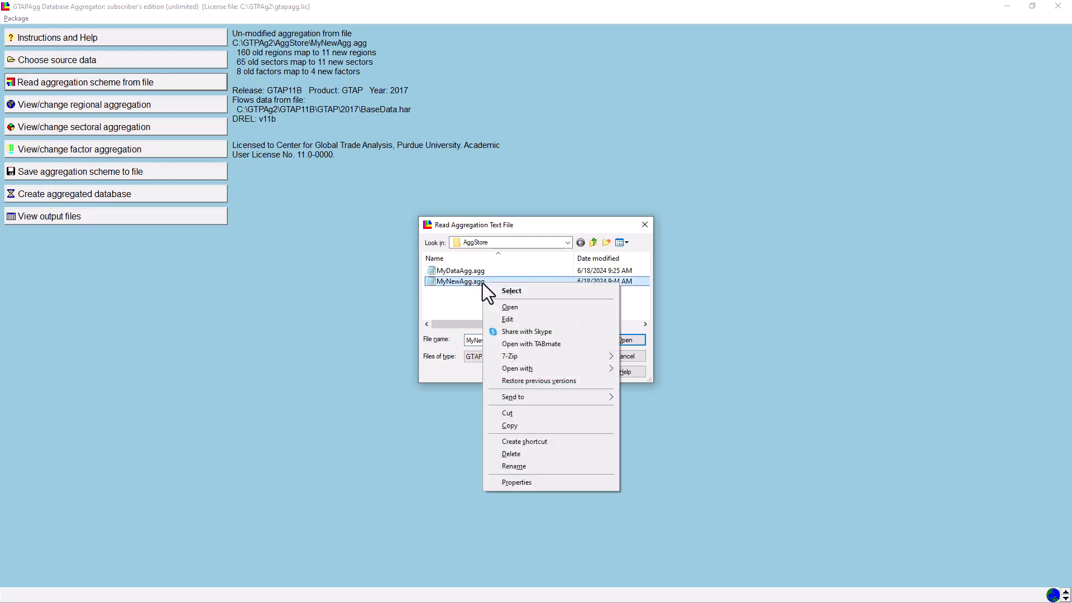
pyautogui.moveTo(542, 370)
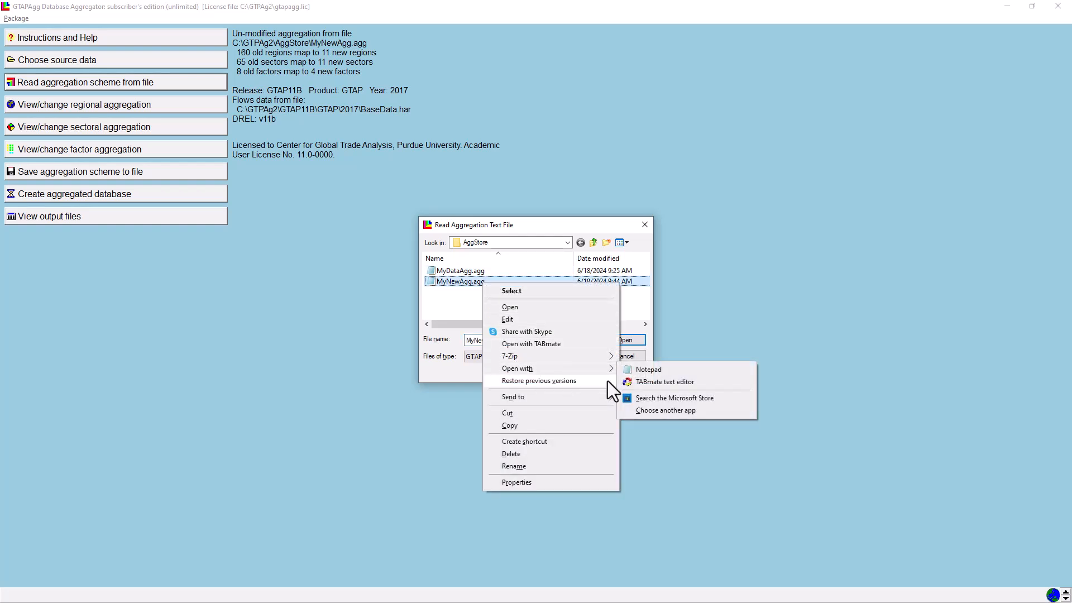
pyautogui.click(706, 383)
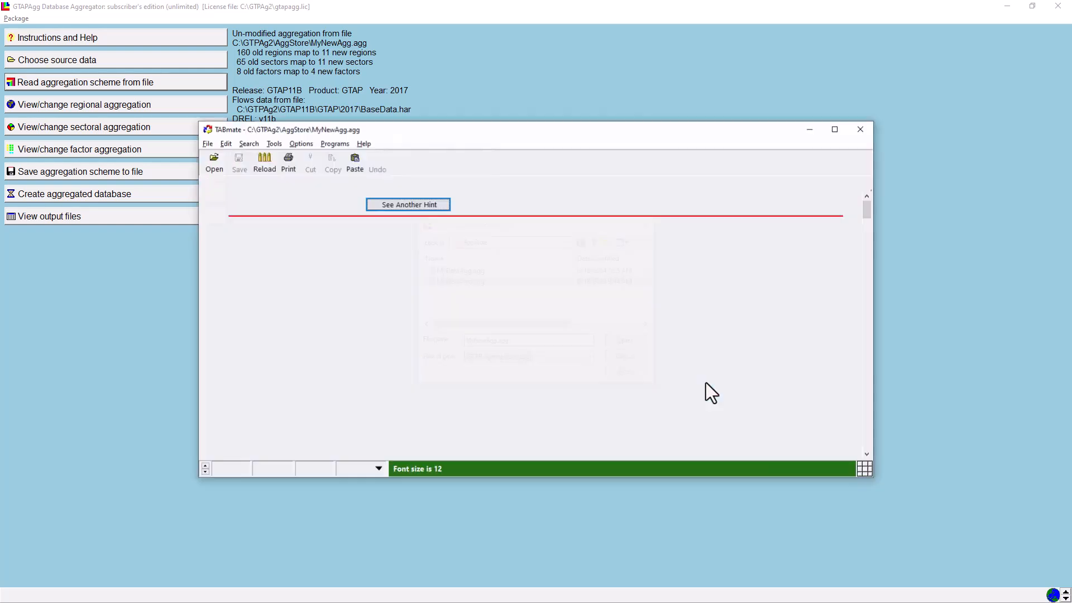
pyautogui.click(836, 130)
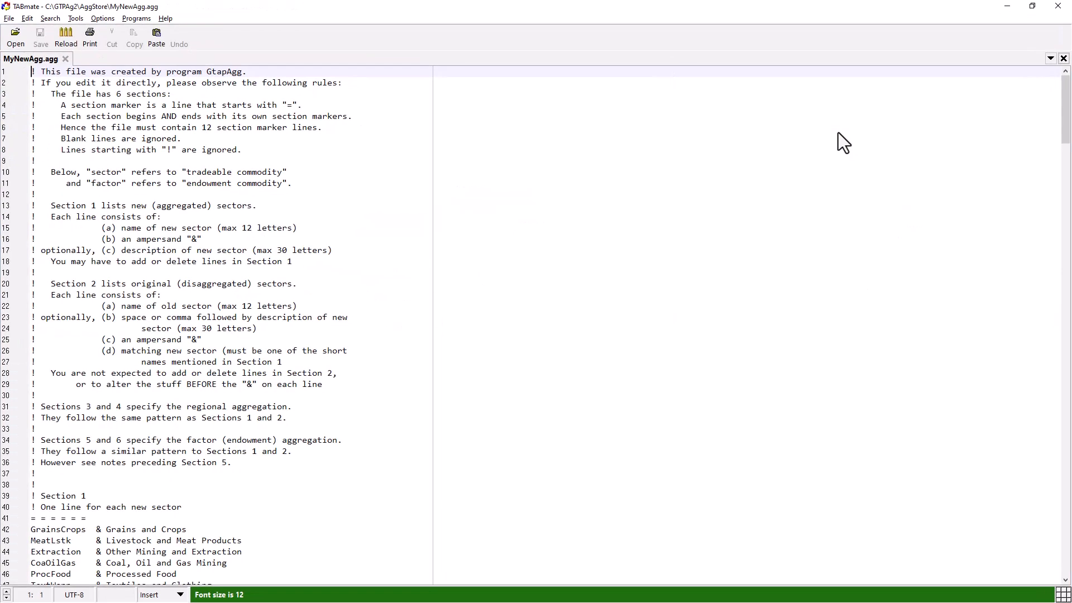
# Copy CoaOilGas from the oil line to the gas line in Section 2, then save the file and close TABmate
pyautogui.moveTo(1065, 102); pyautogui.dragTo(1065, 195)
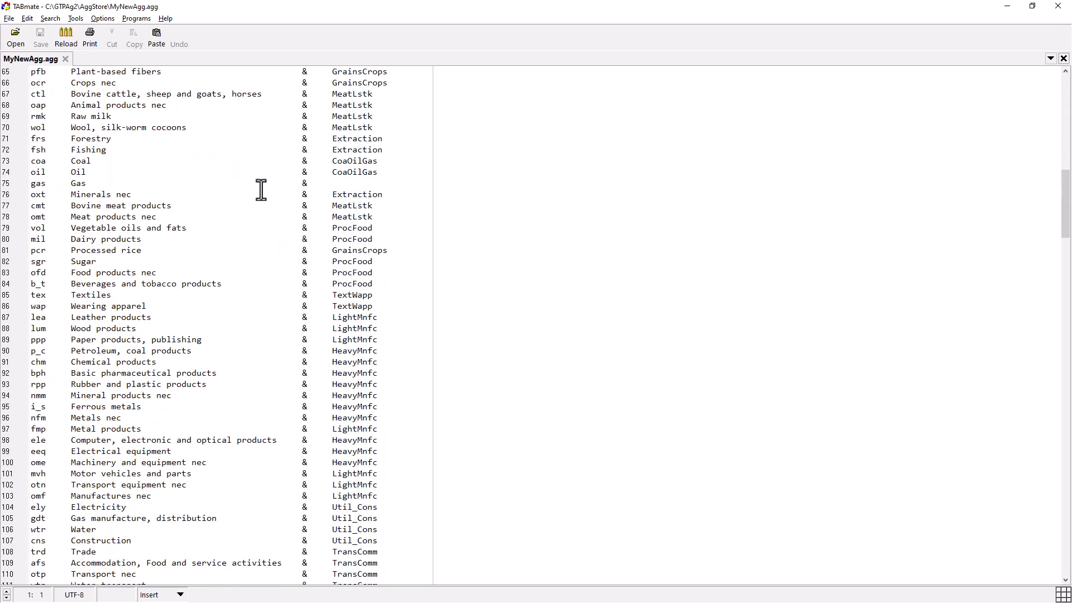
pyautogui.moveTo(30, 184); pyautogui.dragTo(379, 182)
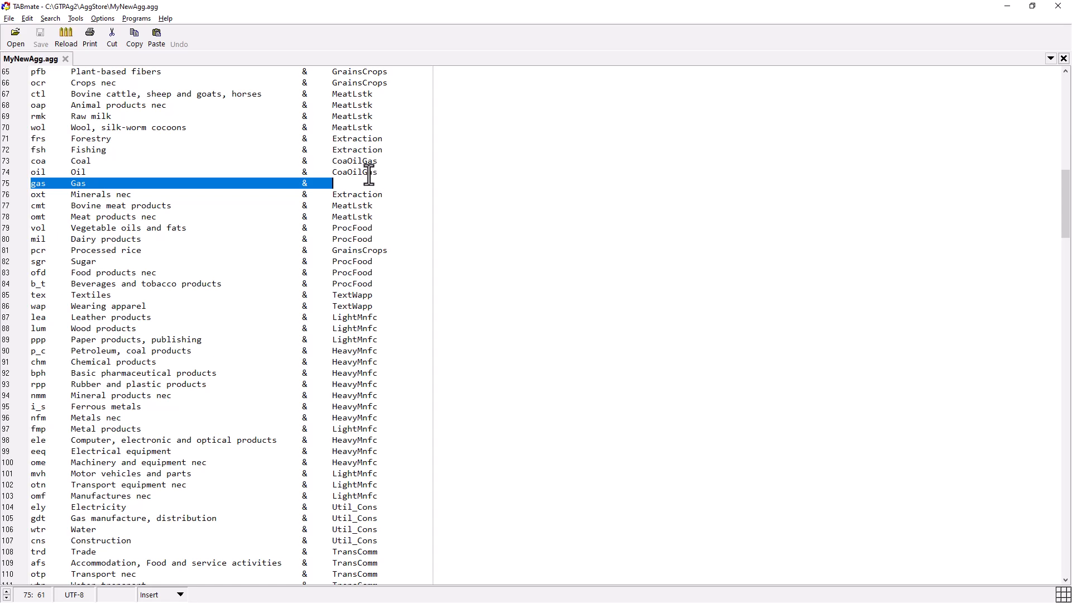
pyautogui.doubleClick(367, 174)
pyautogui.hotkey('ctrl', 'c')
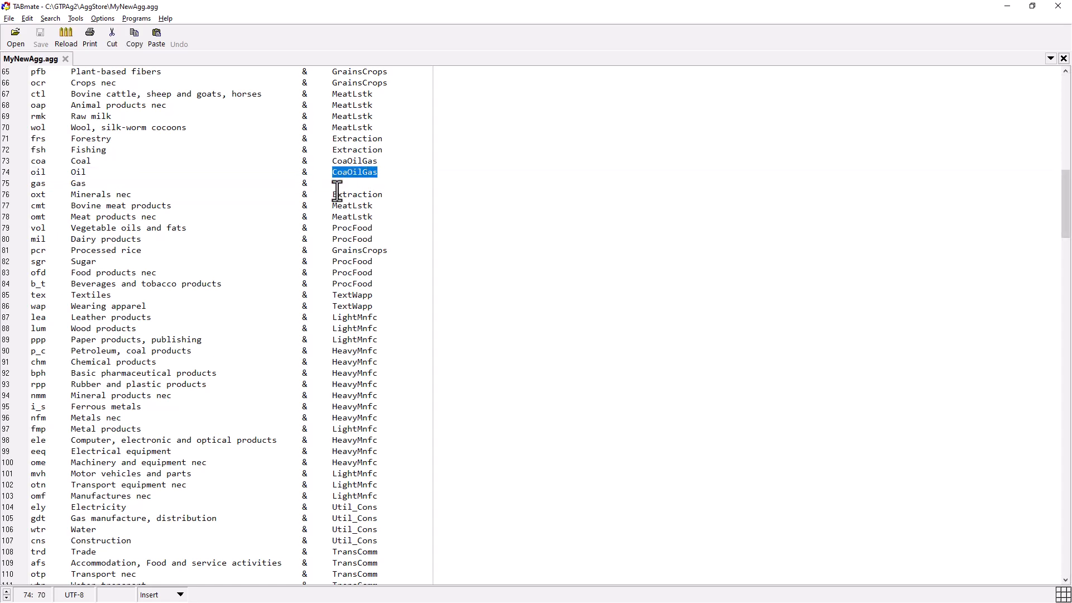
pyautogui.click(341, 184)
pyautogui.hotkey('ctrl', 'v')
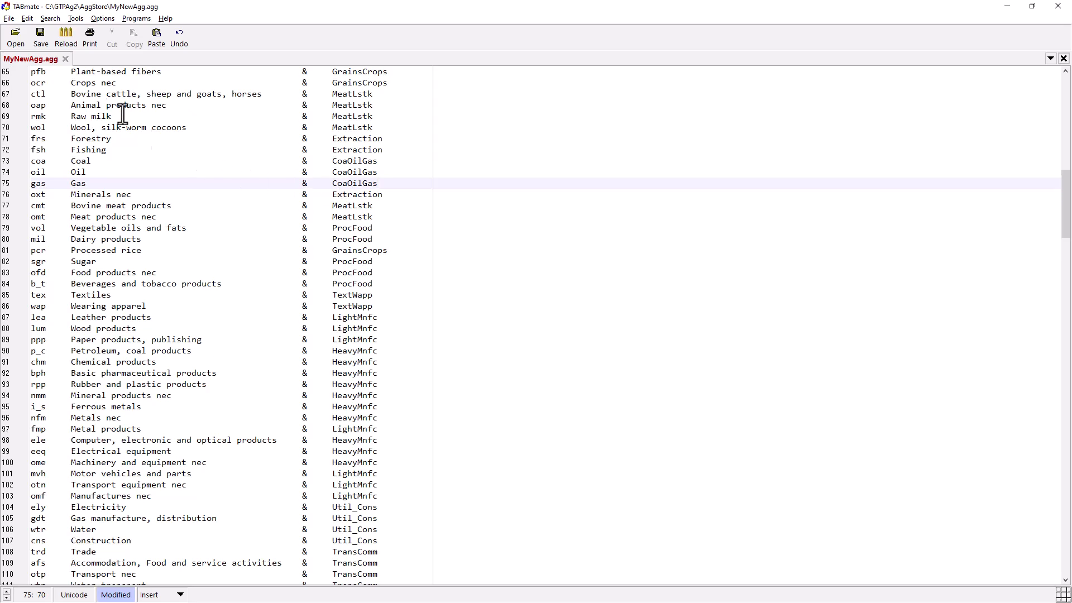
pyautogui.click(36, 38)
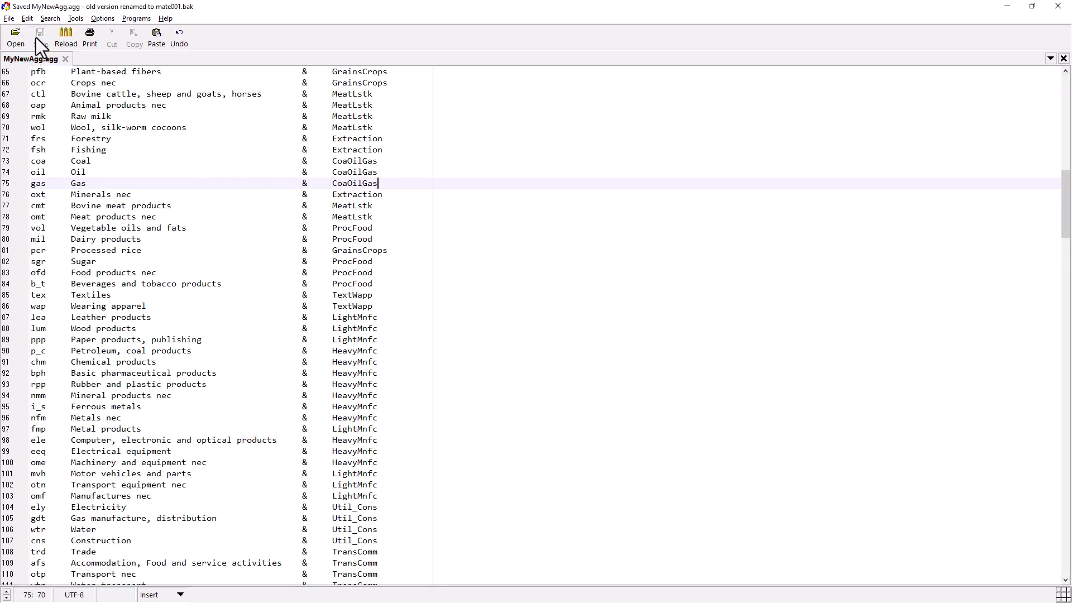
pyautogui.click(1057, 7)
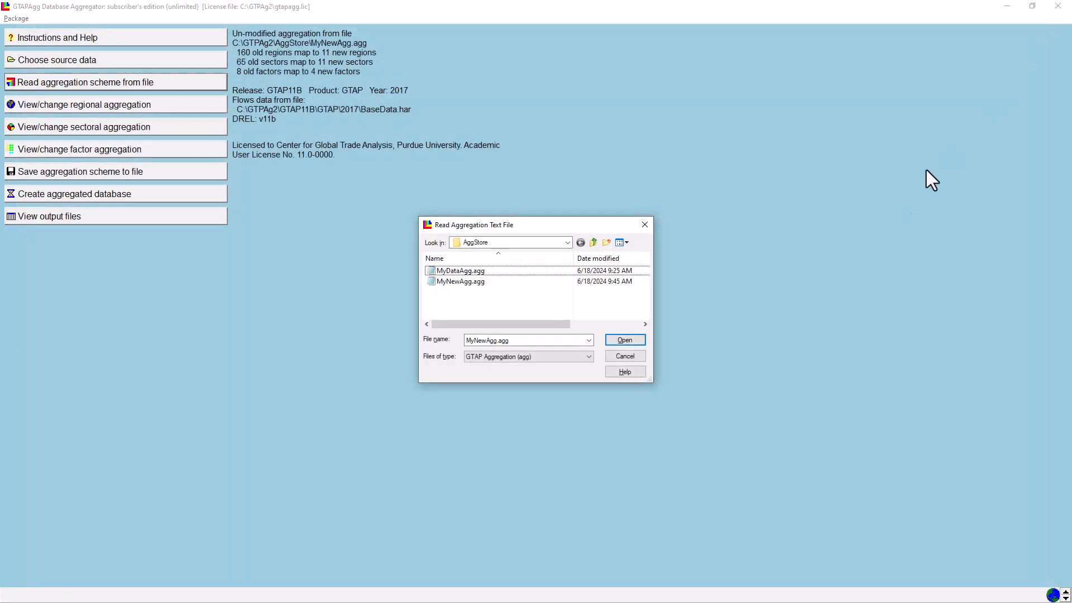
# Read the corrected aggregation scheme MyNewAgg.agg from the AggStore folder into GTAPAgg
pyautogui.click(501, 282)
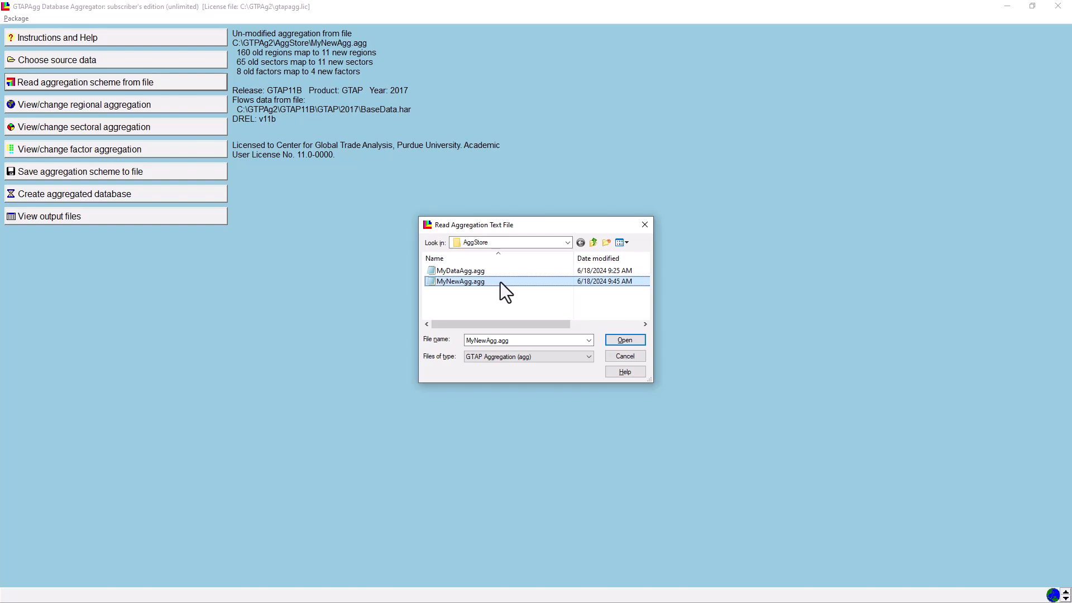
pyautogui.click(625, 340)
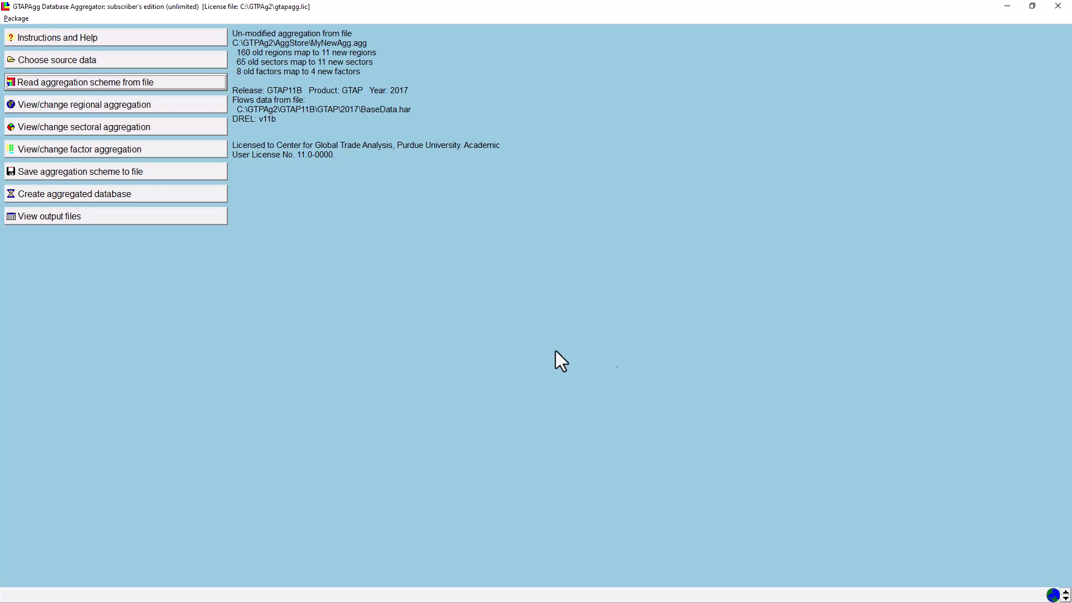
# Create the aggregated database as GTAP11B_GTAP_2017_11x11.zip in the AggStore folder, replacing the existing archive
pyautogui.click(143, 195)
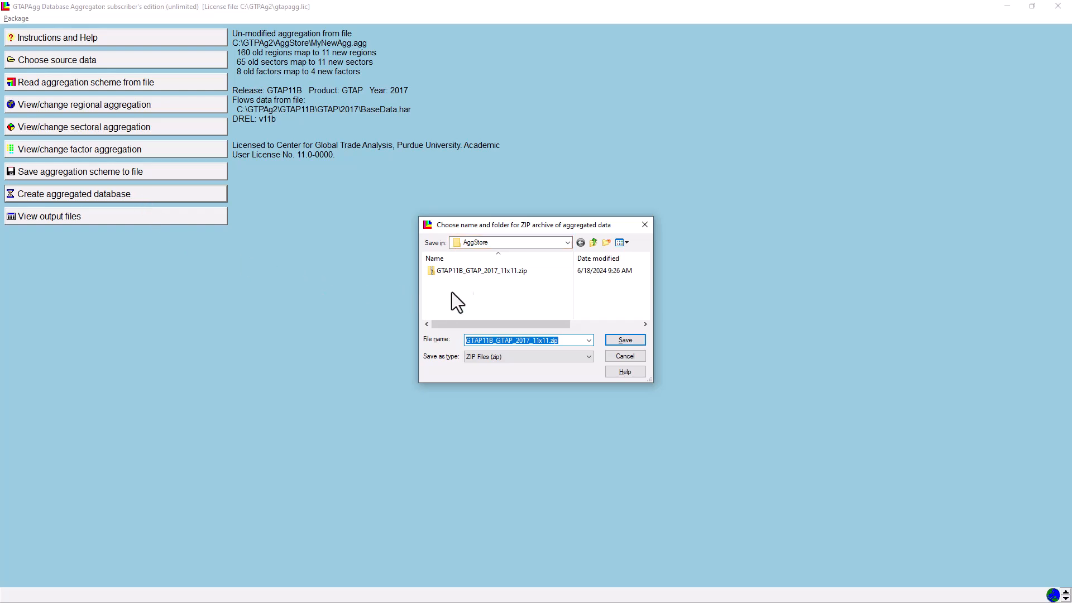
pyautogui.click(530, 272)
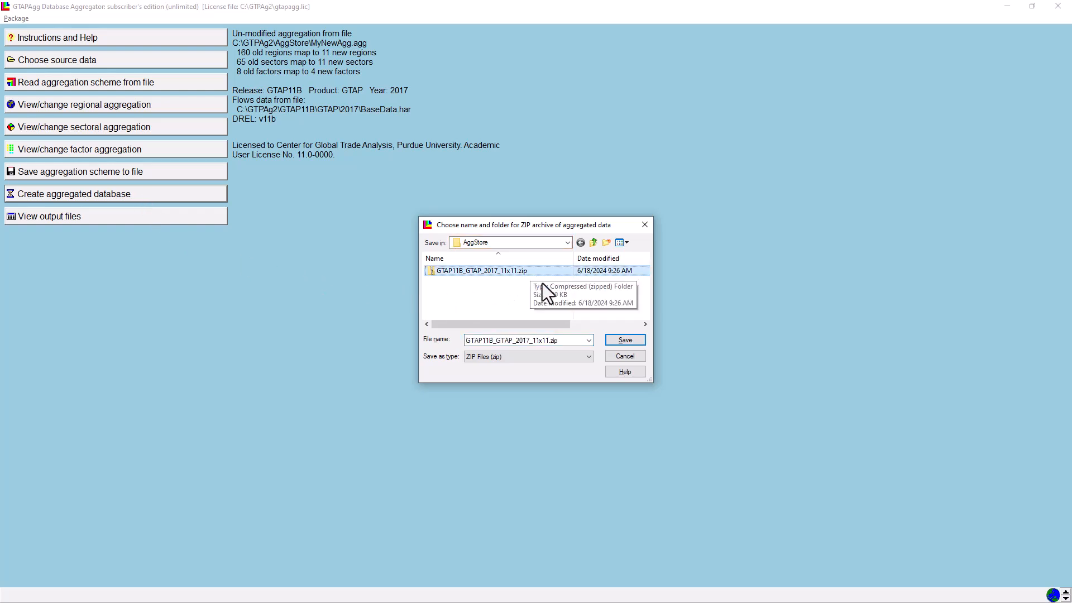
pyautogui.click(611, 340)
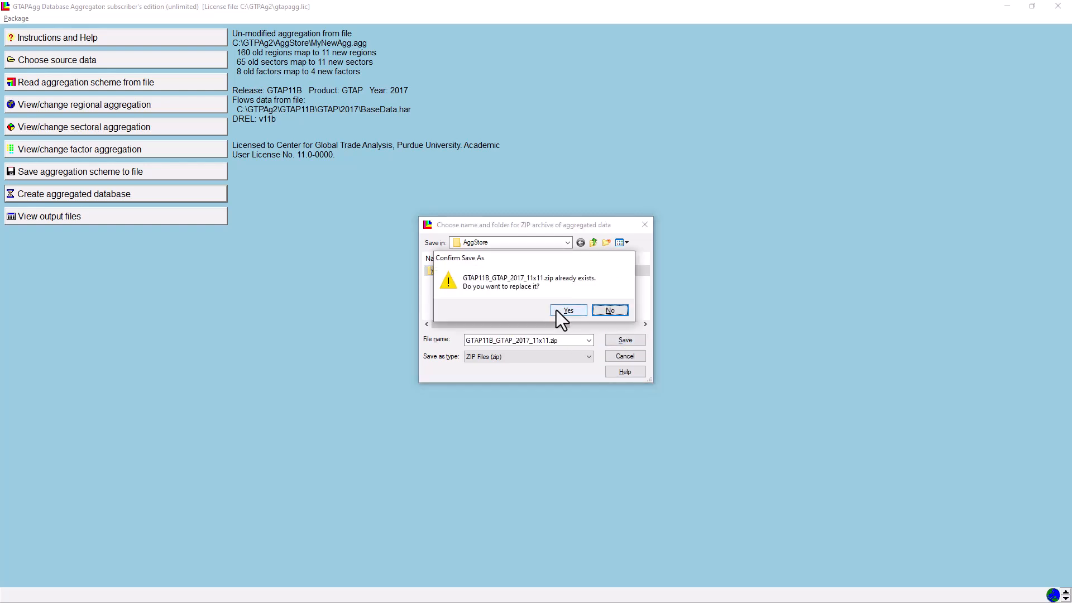
pyautogui.click(556, 310)
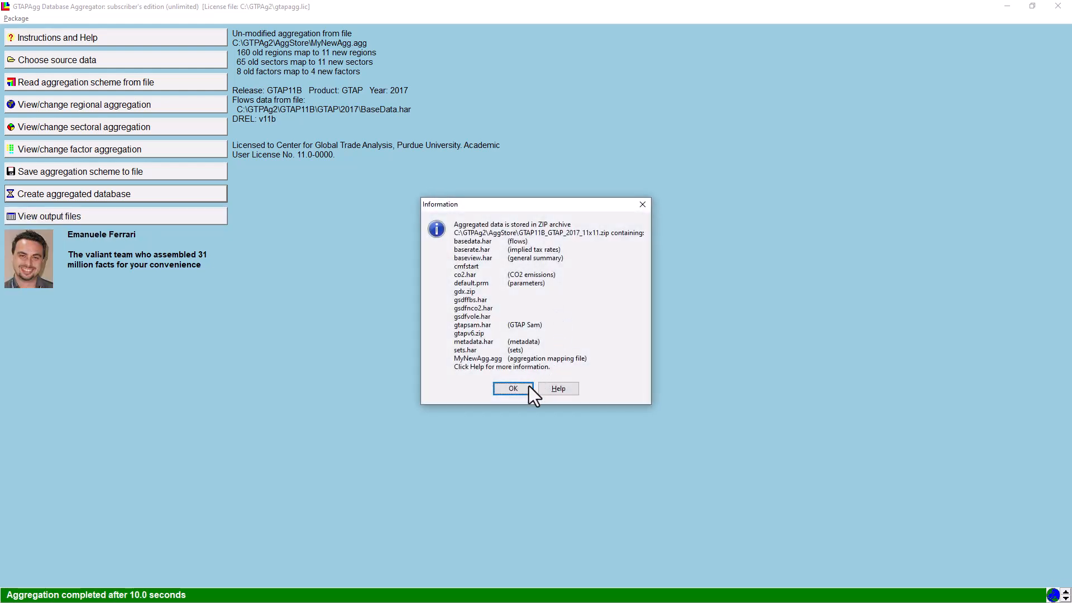
pyautogui.click(513, 388)
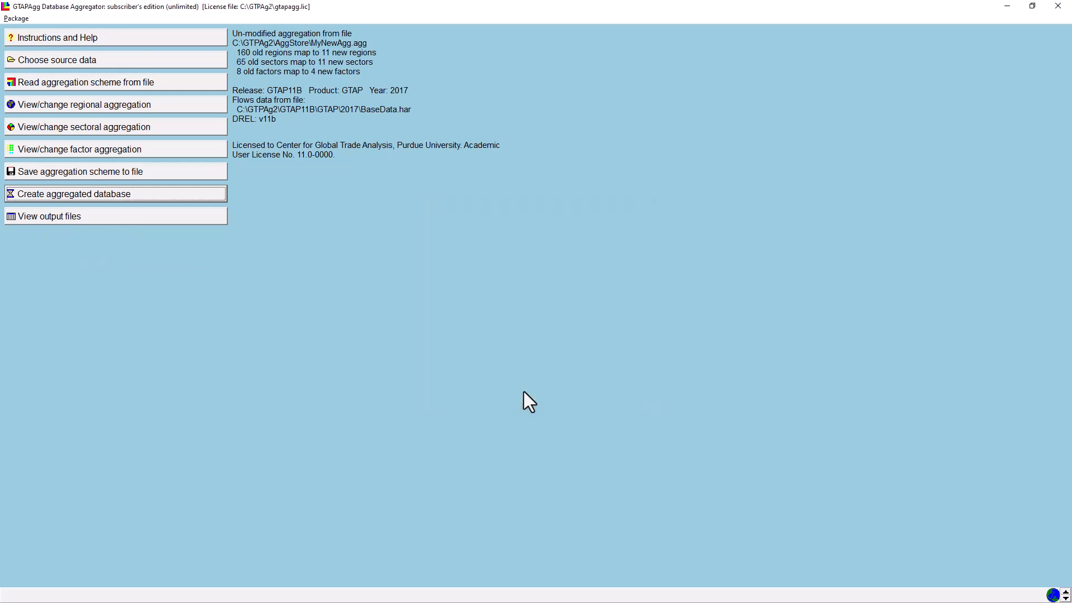
# View the output files of the newly created aggregated database
pyautogui.click(143, 219)
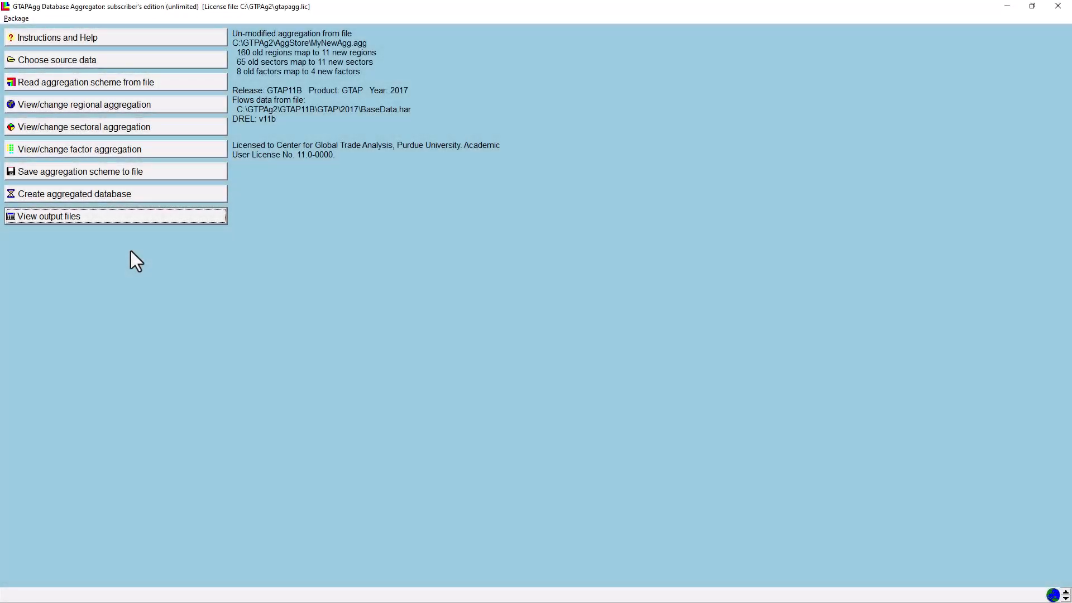
# Open the data source selection and read through the usage notes for the GTAP product of release GTAP11B
pyautogui.click(133, 59)
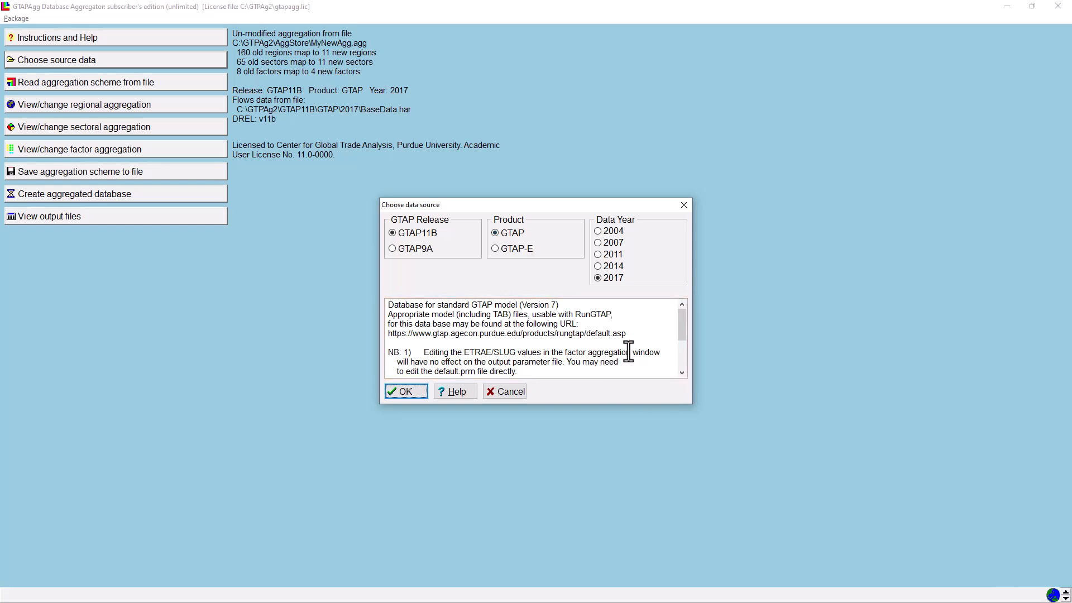
pyautogui.click(682, 373)
pyautogui.click(681, 373)
pyautogui.click(682, 373)
pyautogui.click(681, 373)
pyautogui.click(681, 373)
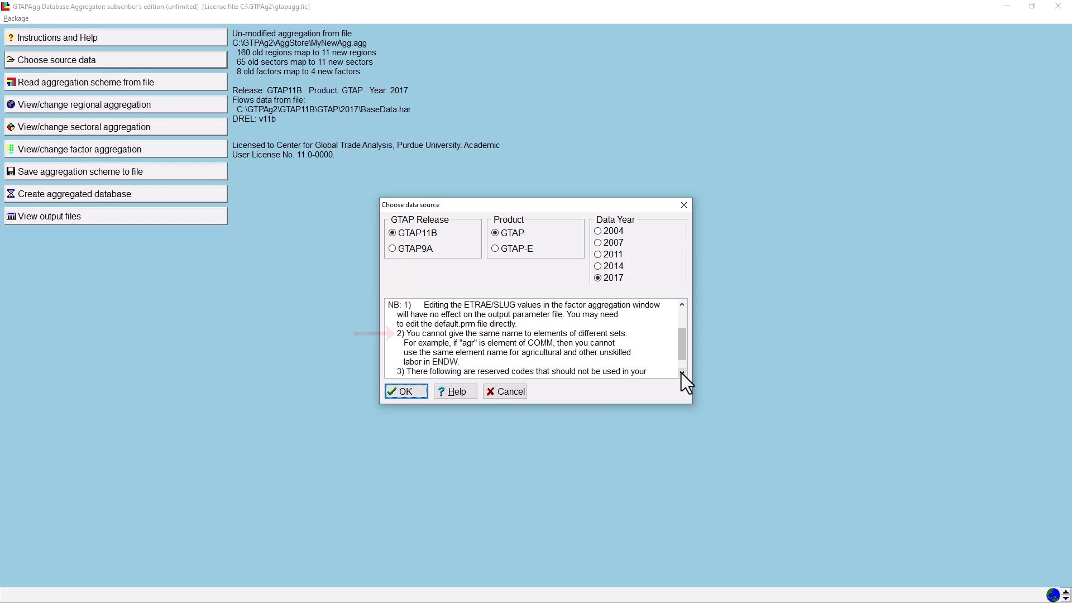
pyautogui.click(681, 373)
pyautogui.click(681, 373)
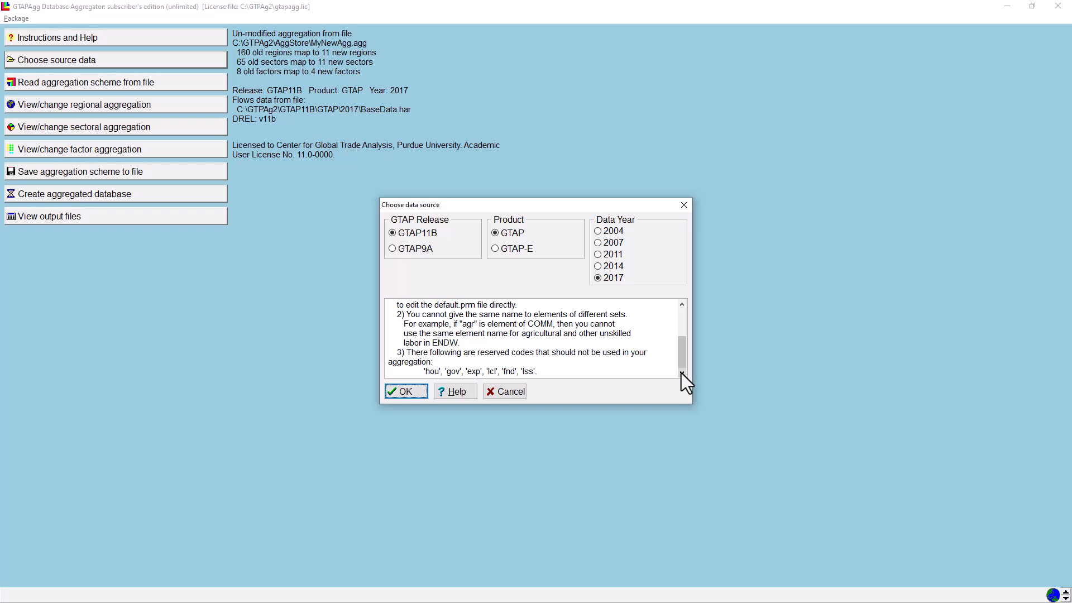
# Read the usage notes for the GTAP-E product, and leave the data source selection without applying the choice
pyautogui.click(495, 248)
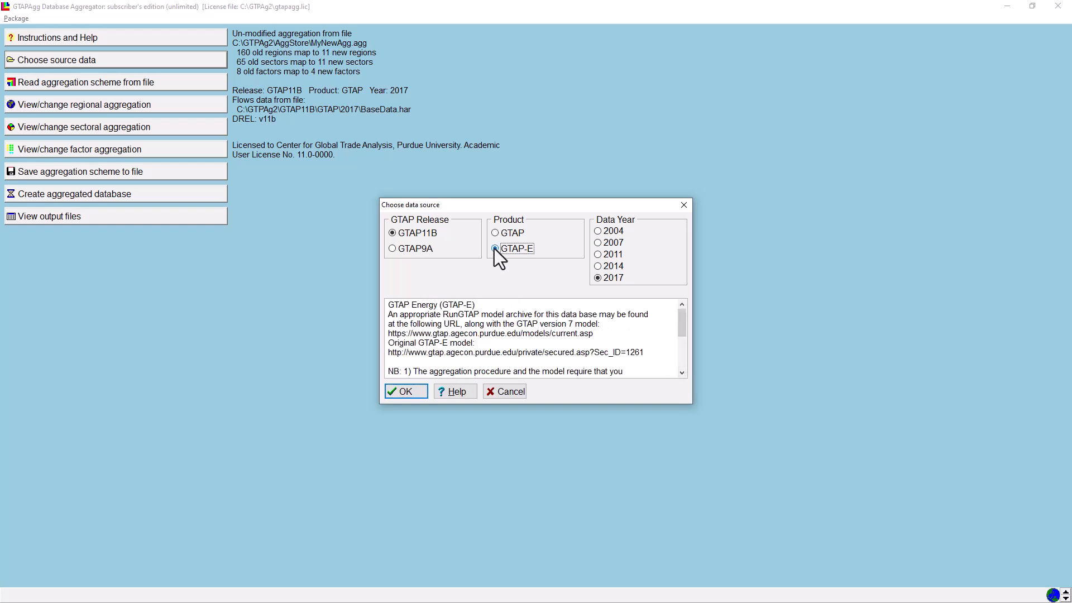
pyautogui.click(682, 372)
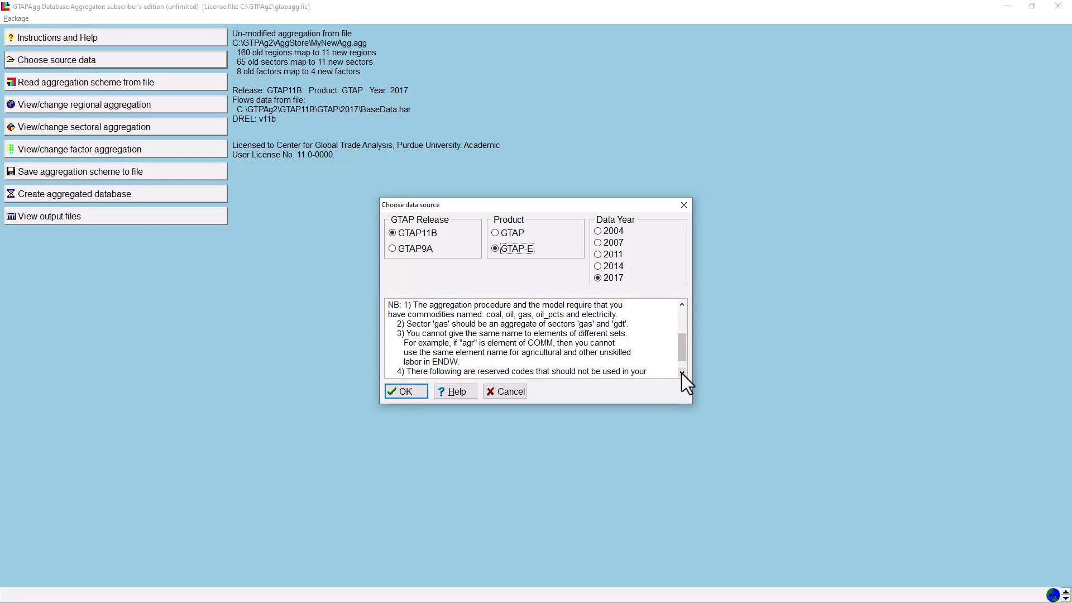
pyautogui.click(507, 391)
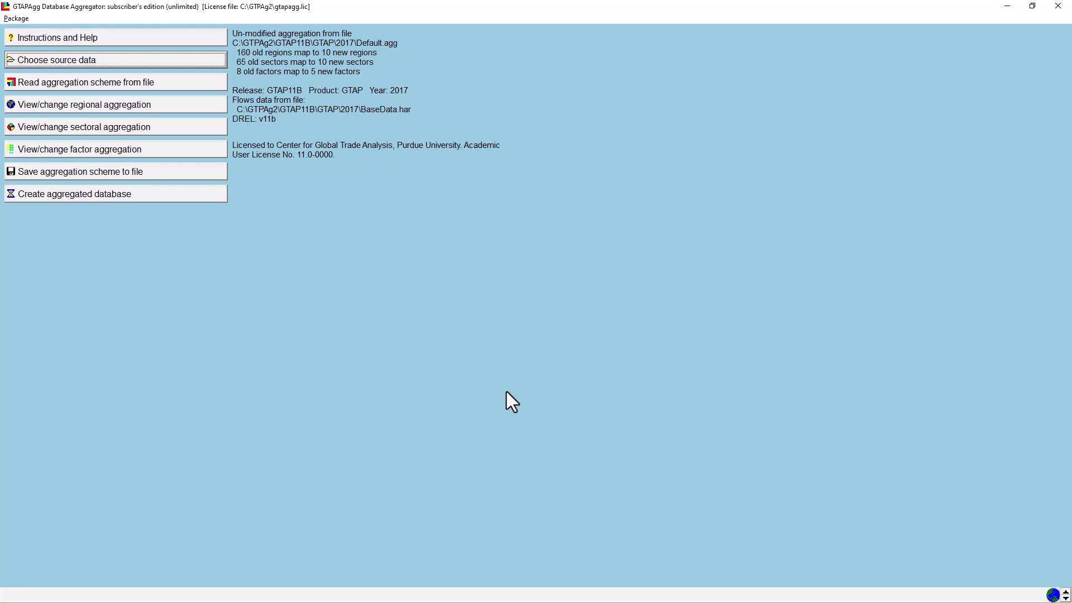